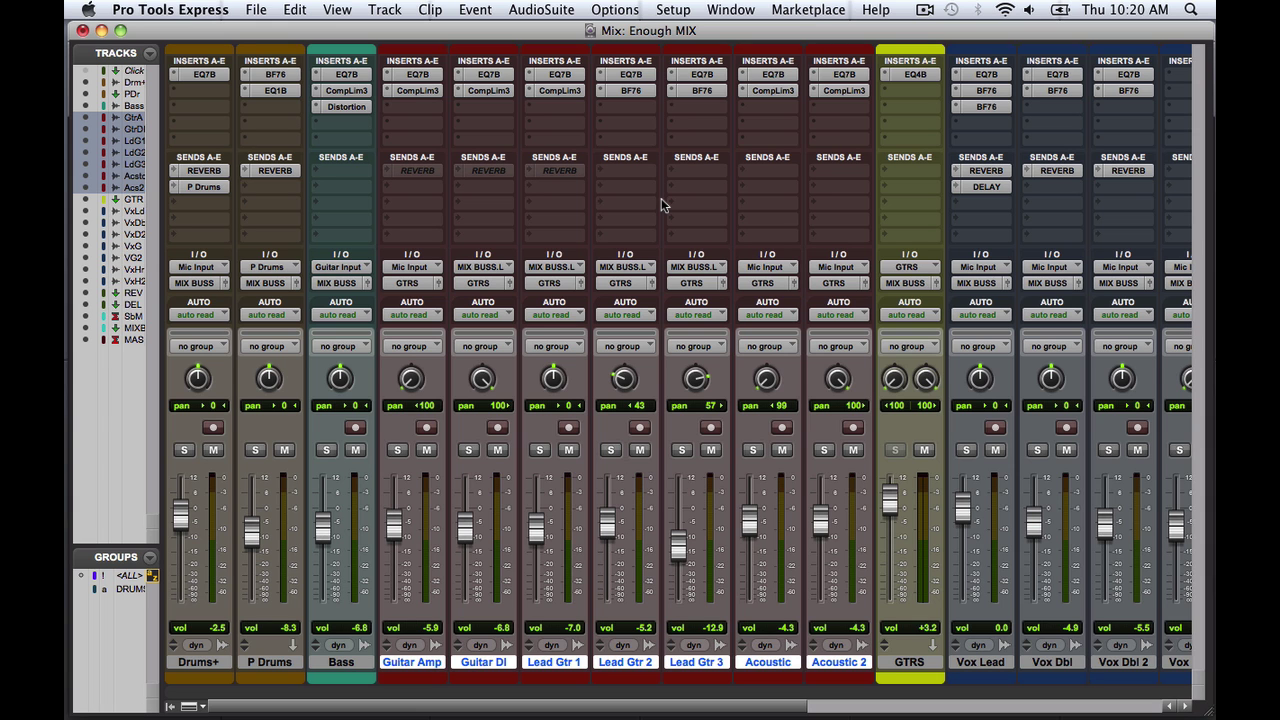
Look over the mixer channels, and play the session from the Edit window.
{"action": "scroll", "coordinate": [661, 198], "scroll_direction": "right", "scroll_amount": 5}
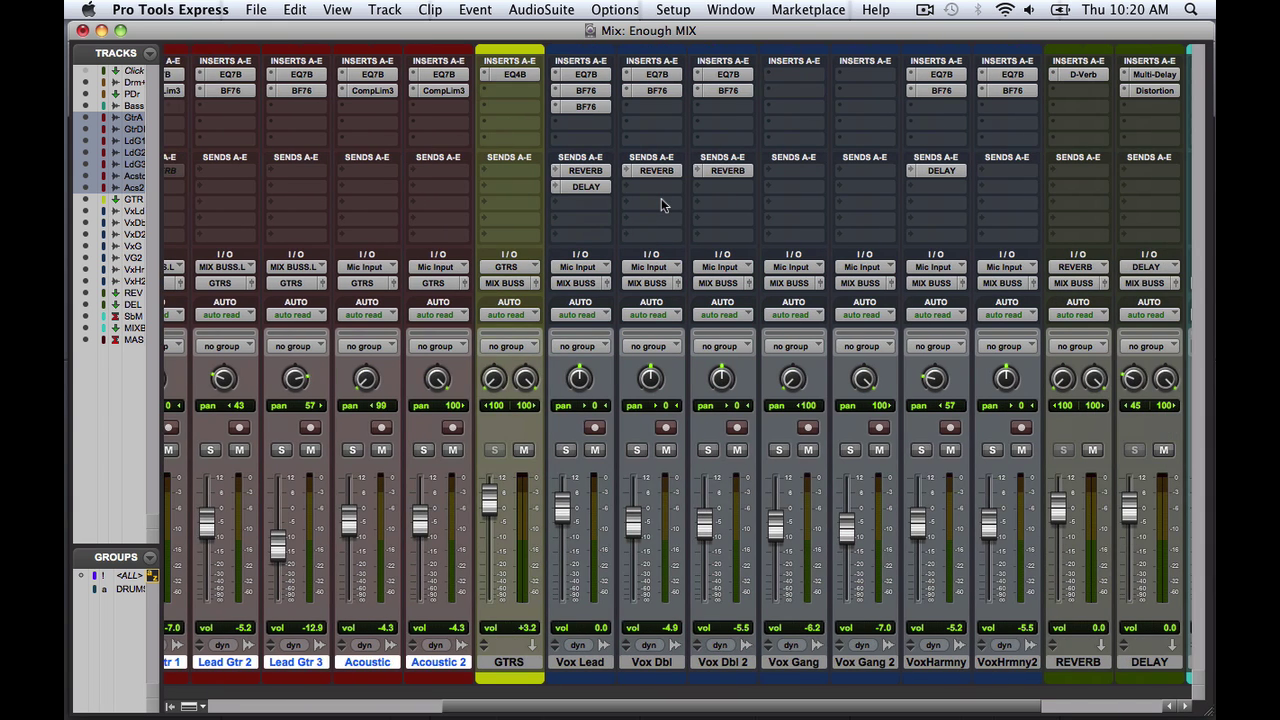
{"action": "scroll", "coordinate": [661, 198], "scroll_direction": "right", "scroll_amount": 3}
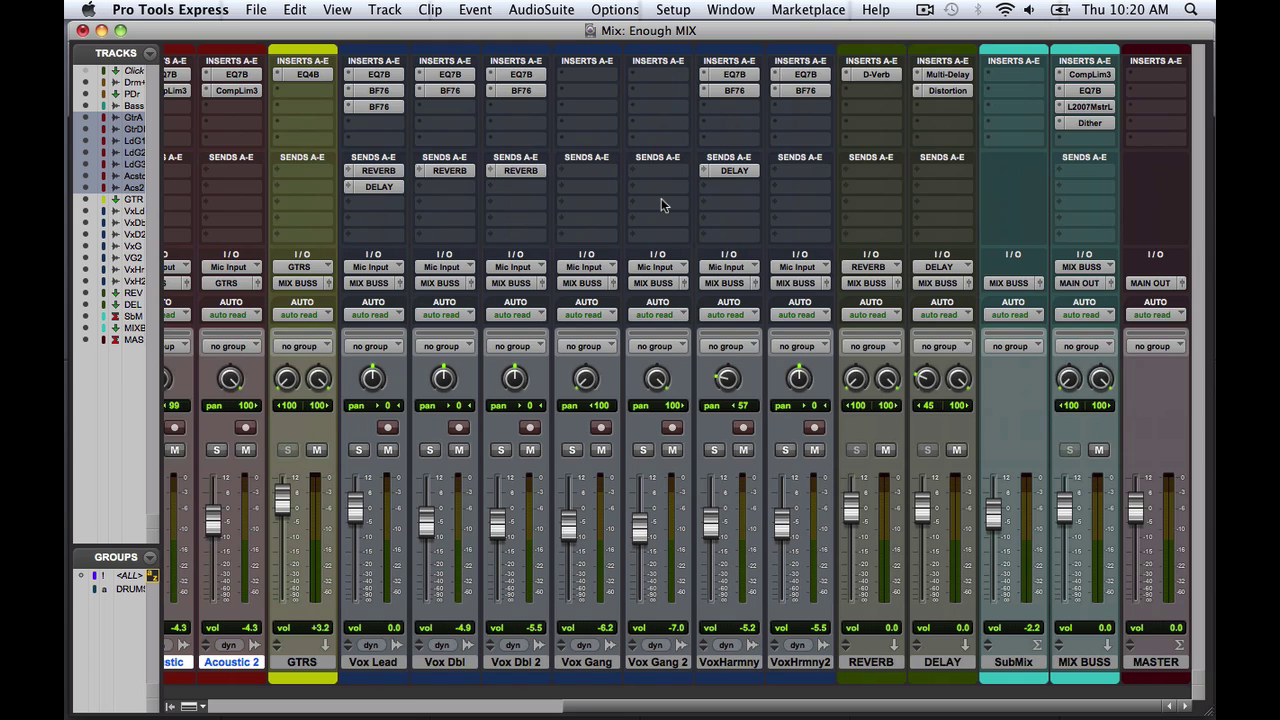
{"action": "scroll", "coordinate": [661, 200], "scroll_direction": "left", "scroll_amount": 8}
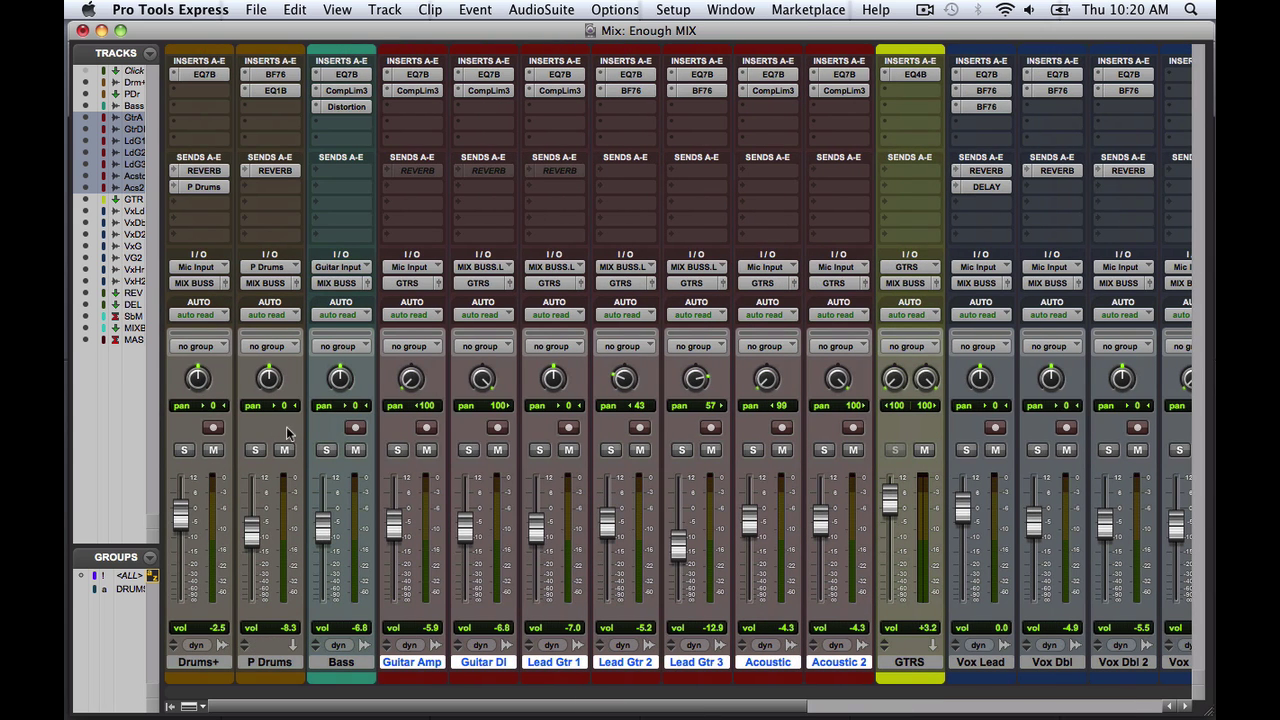
{"action": "key", "text": "super+equal"}
{"action": "key", "text": "space"}
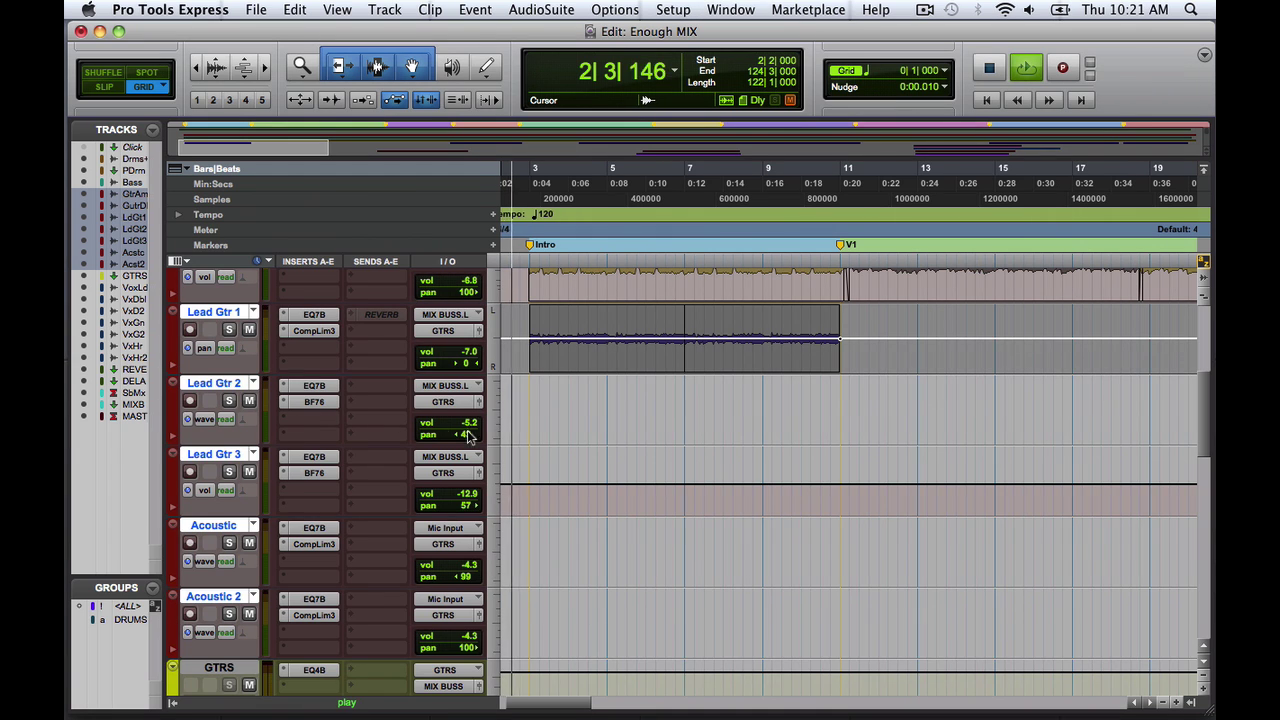
{"action": "scroll", "coordinate": [612, 442], "scroll_direction": "up", "scroll_amount": 10}
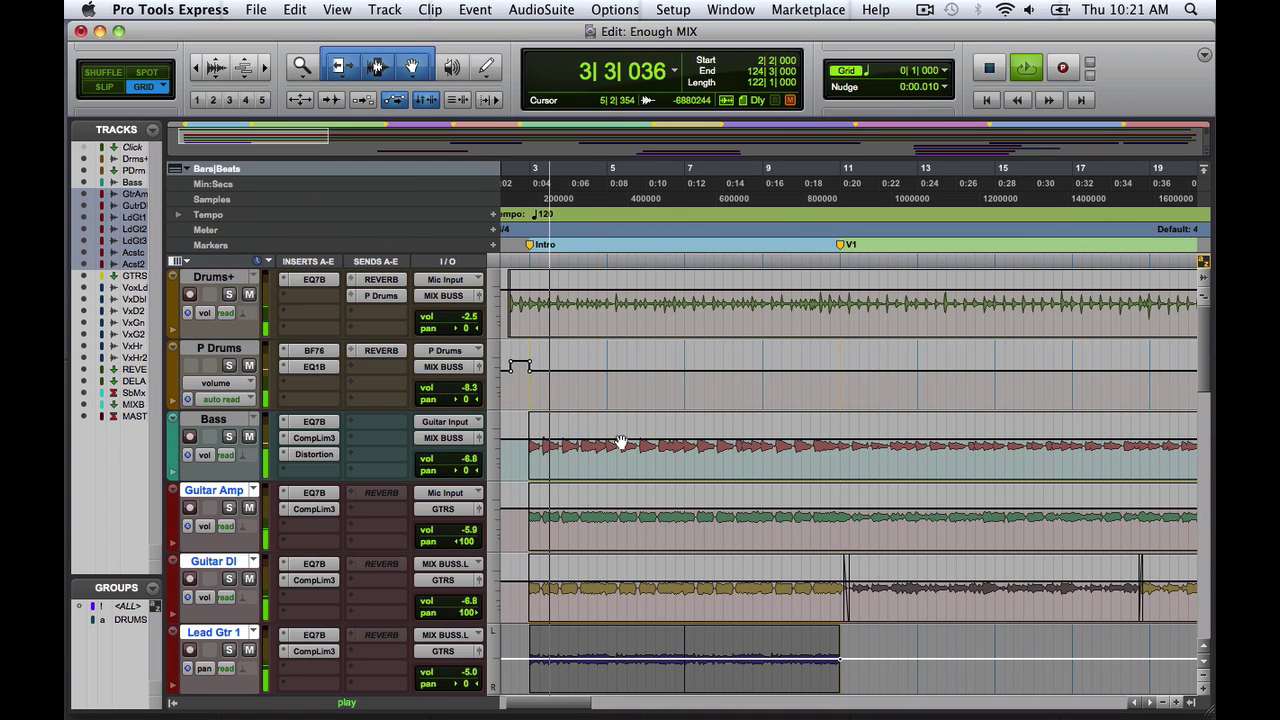
Switch all audio tracks to waveform view, keeping P Drums on its volume view.
{"action": "left_click", "coordinate": [212, 386]}
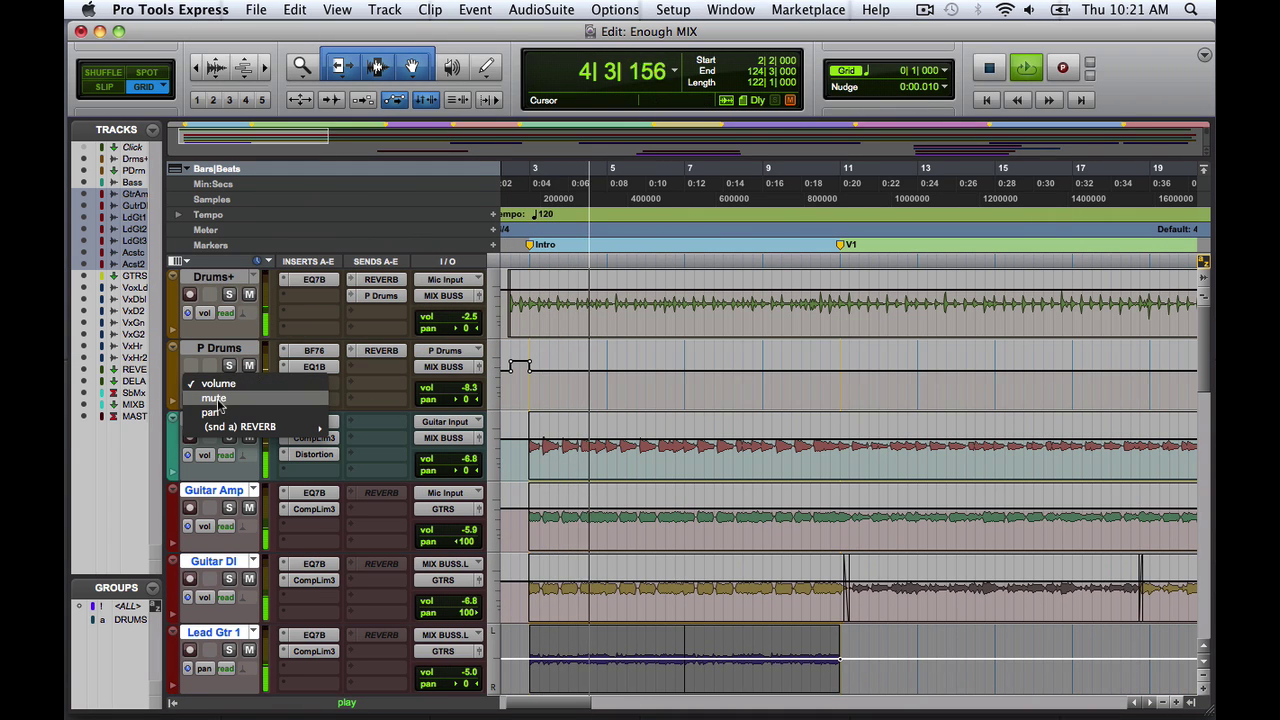
{"action": "left_click", "coordinate": [218, 384]}
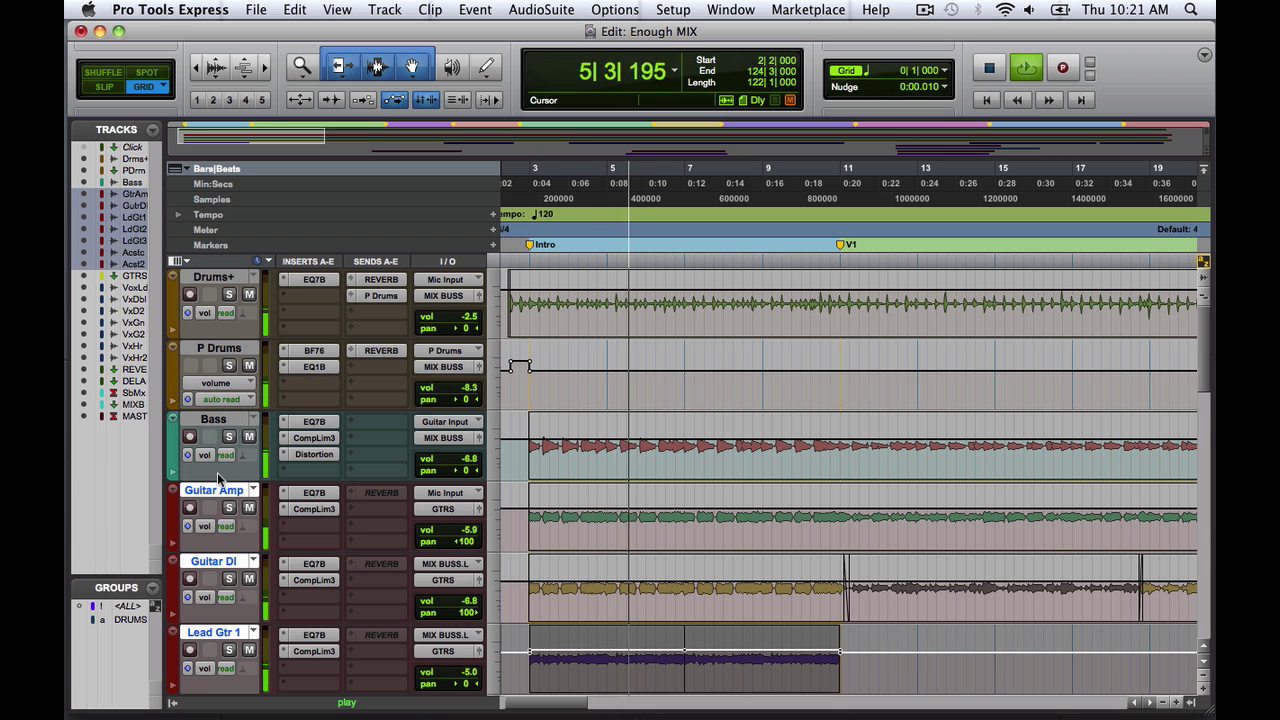
{"action": "left_click", "coordinate": [208, 527]}
{"action": "left_click", "coordinate": [214, 506], "text": "alt"}
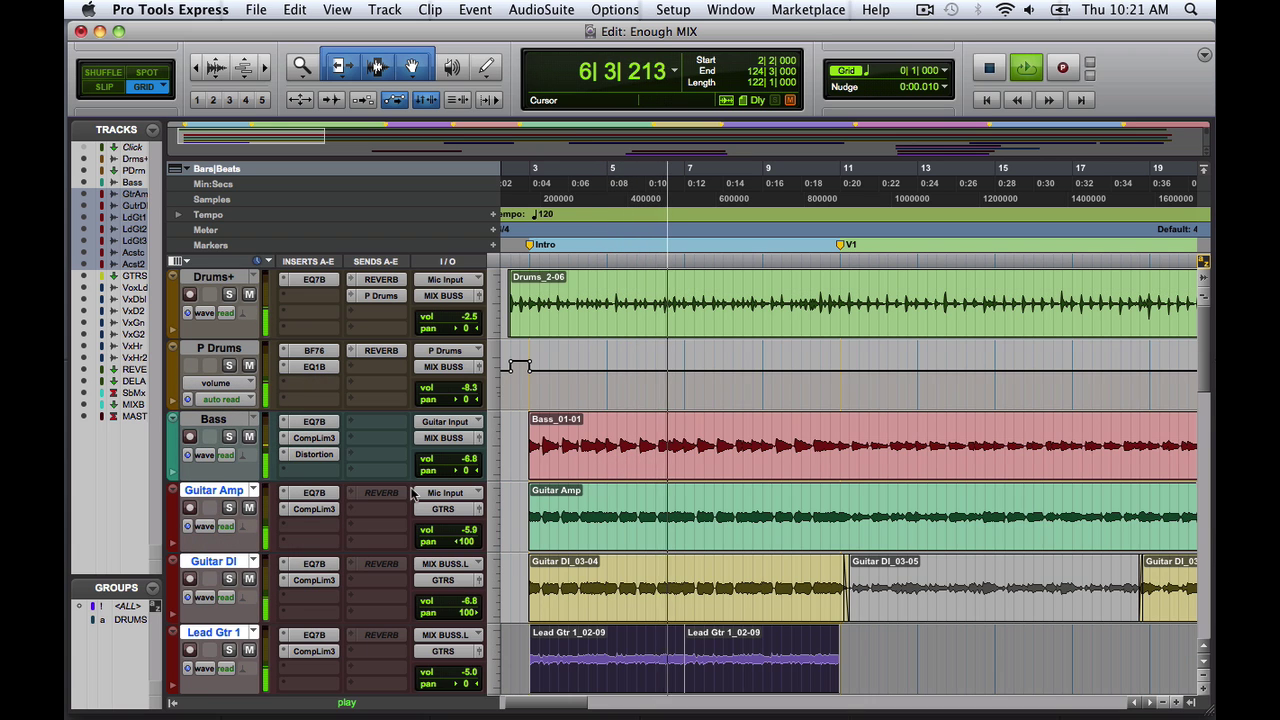
Examine how the guitar, drum, bass and vocal clips are arranged across the Intro and V1 sections during playback.
{"action": "scroll", "coordinate": [600, 484], "scroll_direction": "down", "scroll_amount": 10}
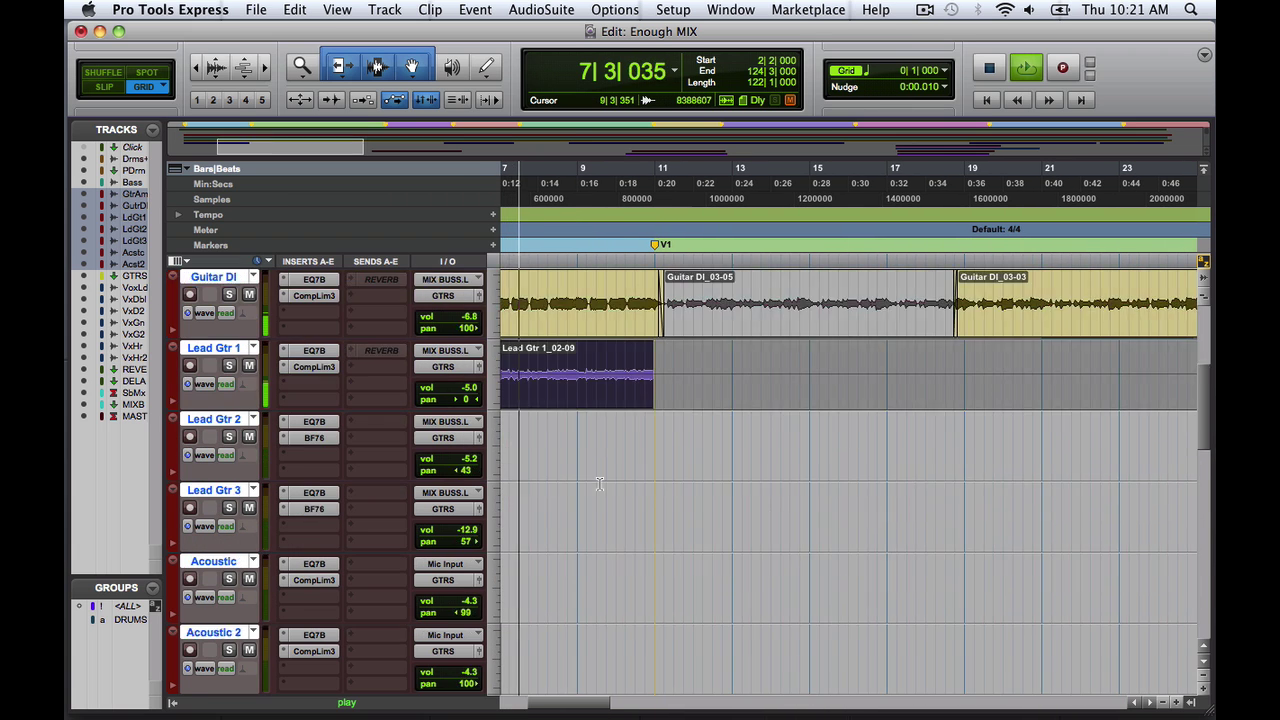
{"action": "scroll", "coordinate": [600, 484], "scroll_direction": "down", "scroll_amount": 6}
{"action": "scroll", "coordinate": [600, 484], "scroll_direction": "up", "scroll_amount": 12}
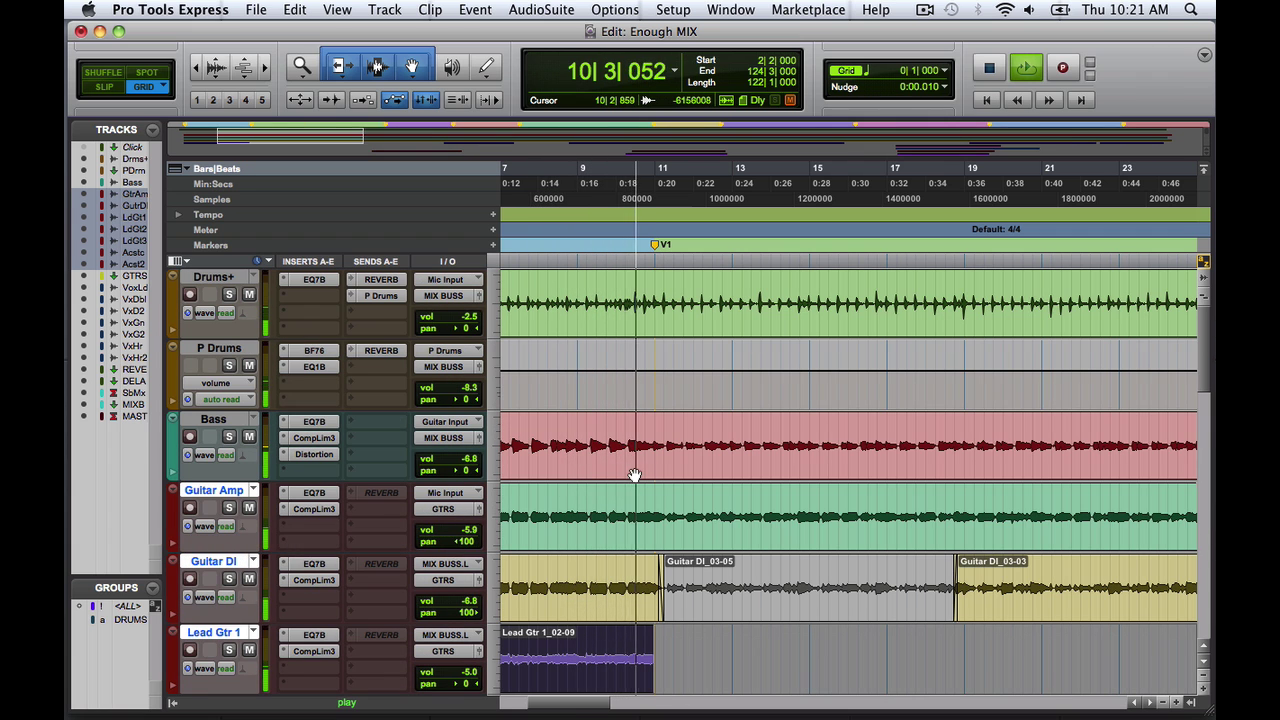
{"action": "scroll", "coordinate": [665, 471], "scroll_direction": "down", "scroll_amount": 6}
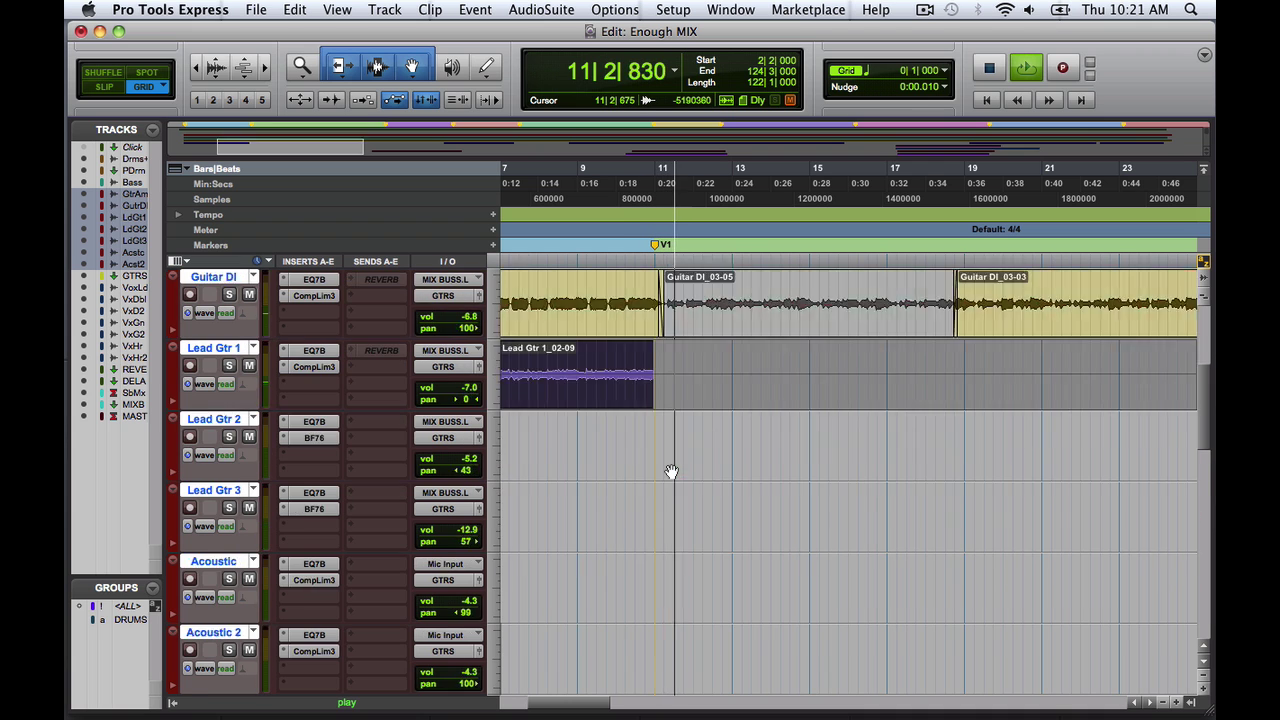
{"action": "scroll", "coordinate": [671, 471], "scroll_direction": "down", "scroll_amount": 3}
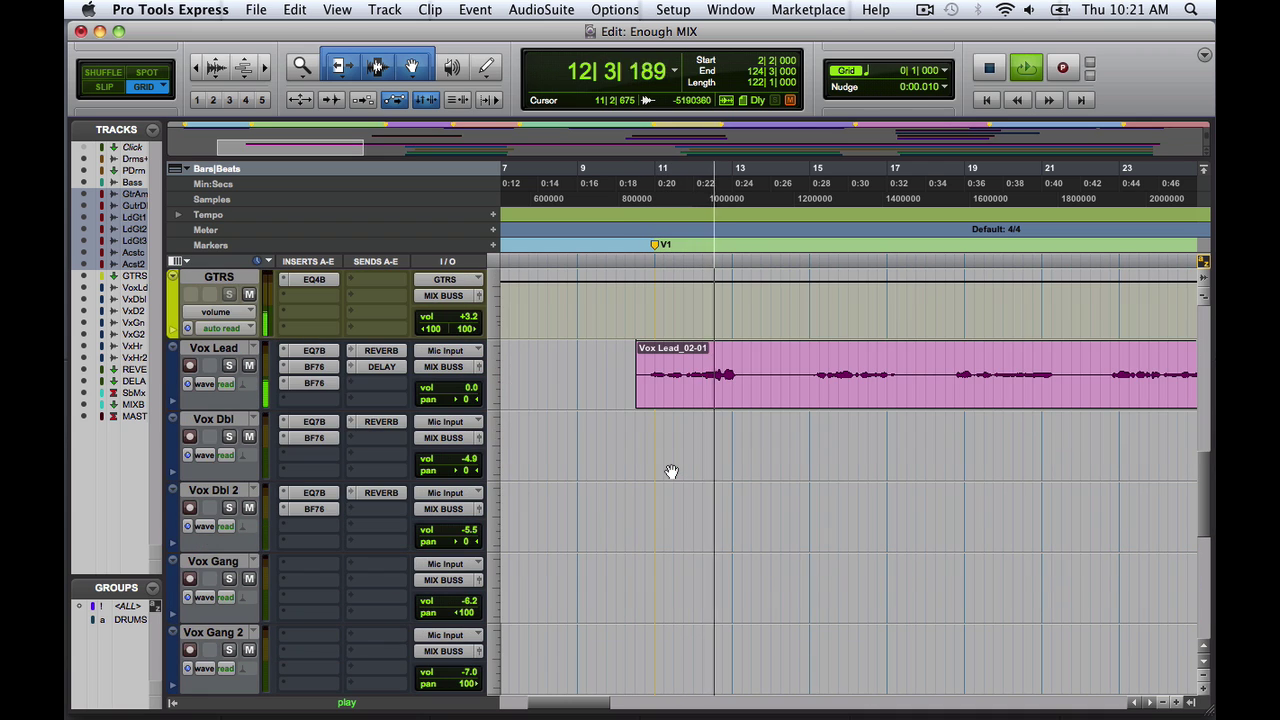
Solo only the Drums+ track in the mixer.
{"action": "key", "text": "super+equal"}
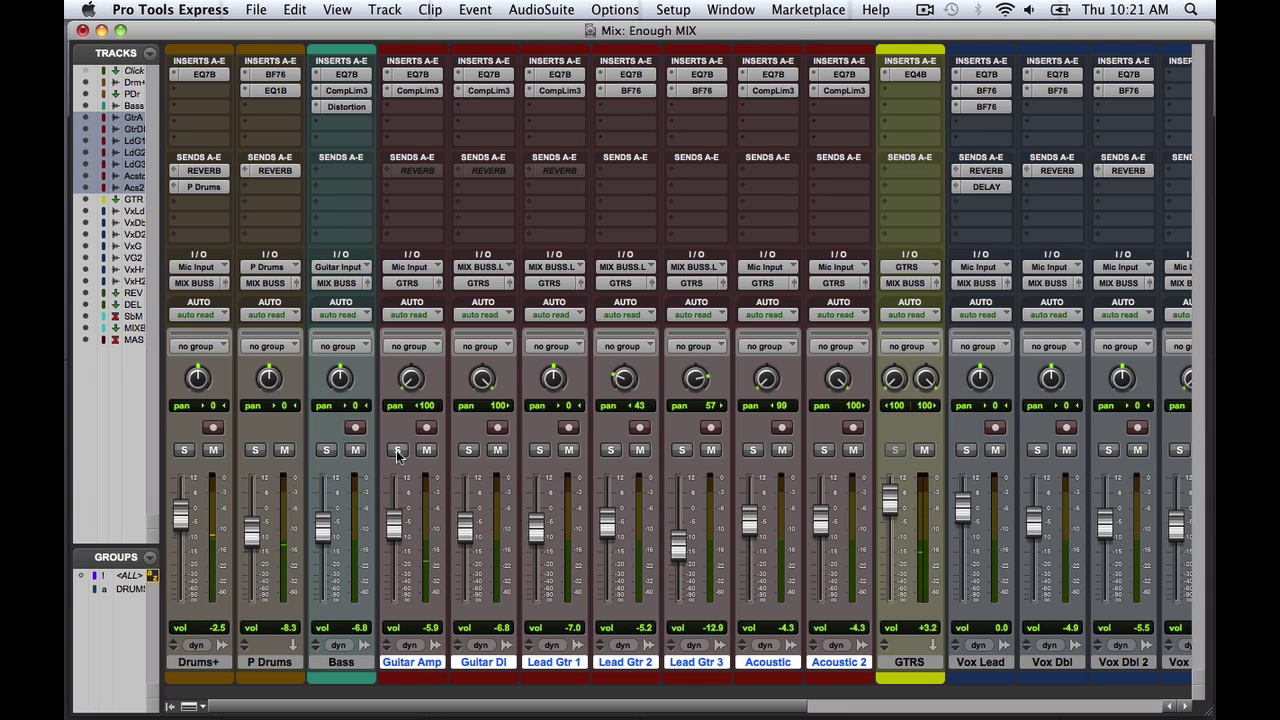
{"action": "left_click", "coordinate": [189, 453]}
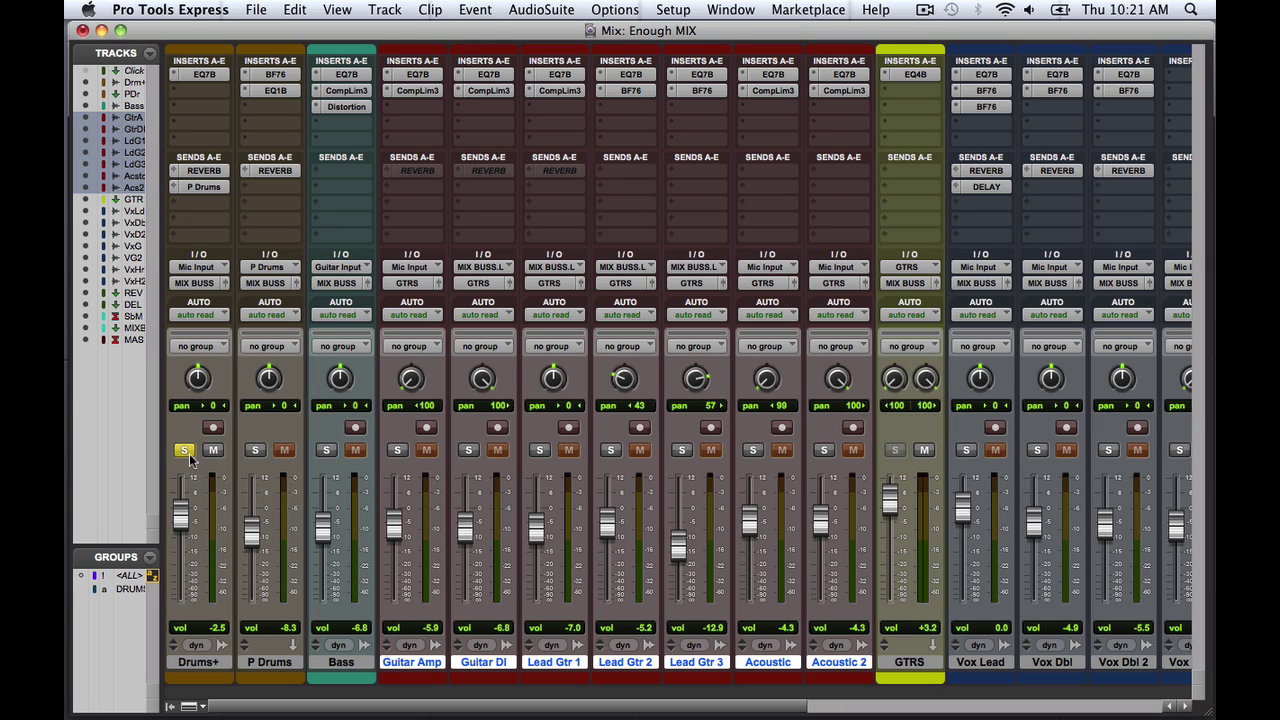
{"action": "left_click", "coordinate": [256, 450]}
{"action": "left_click", "coordinate": [252, 453]}
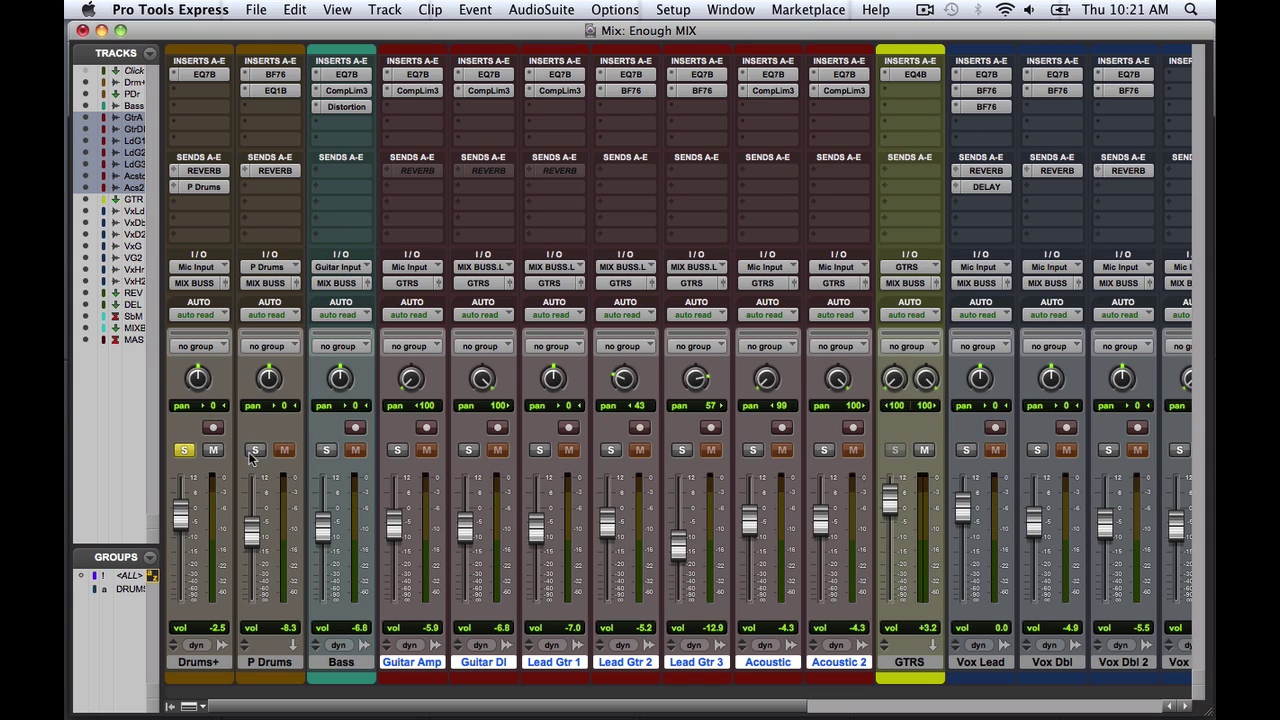
Mute the P Drums and REVERB sends on Drums+ and bypass its EQ7B insert.
{"action": "left_click", "coordinate": [198, 186], "text": "super"}
{"action": "left_click", "coordinate": [198, 172], "text": "super"}
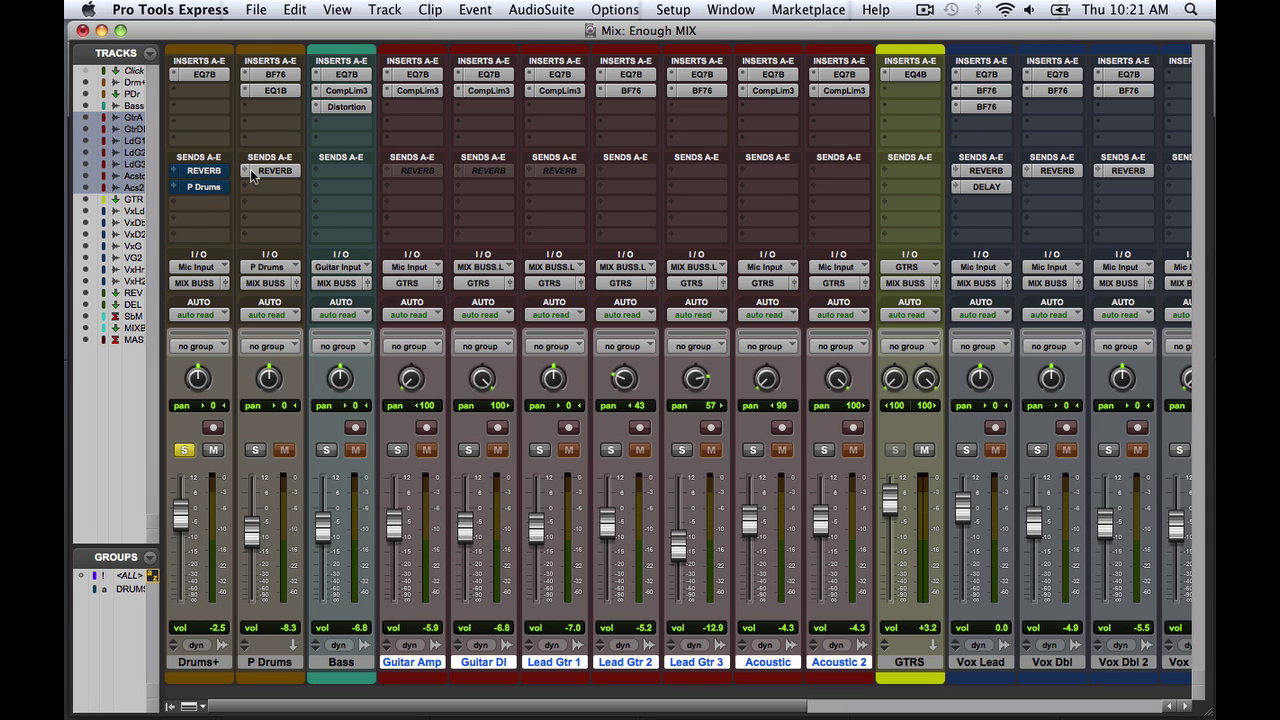
{"action": "left_click", "coordinate": [200, 76], "text": "super"}
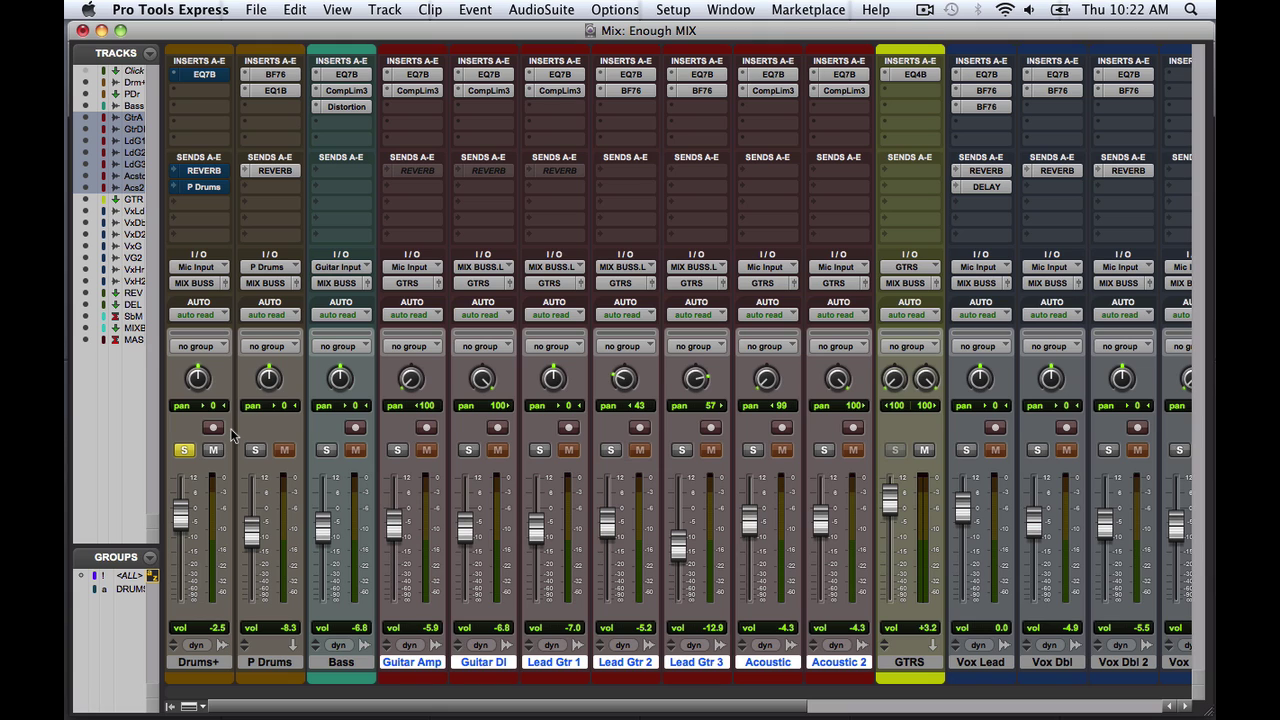
Open the EQ 3 7-Band on Drums+ and compare the bypassed and processed sound, leaving the EQ active.
{"action": "left_click", "coordinate": [204, 75]}
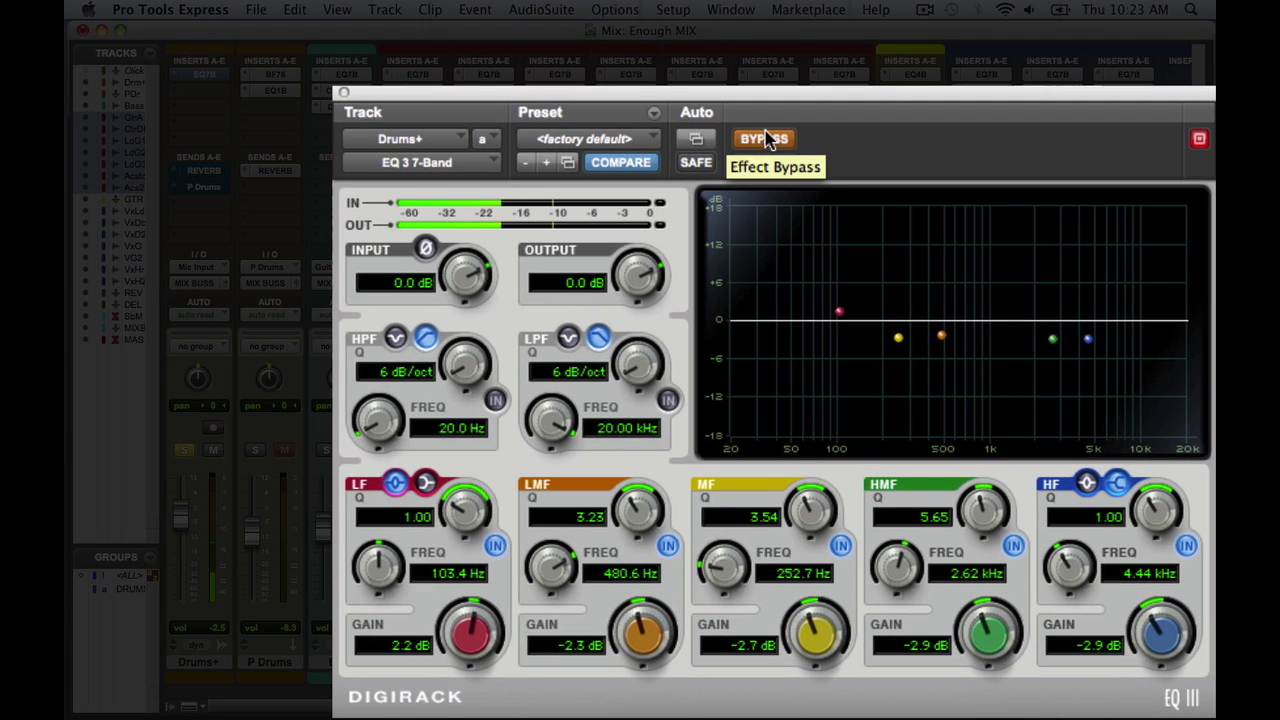
{"action": "left_click", "coordinate": [766, 140]}
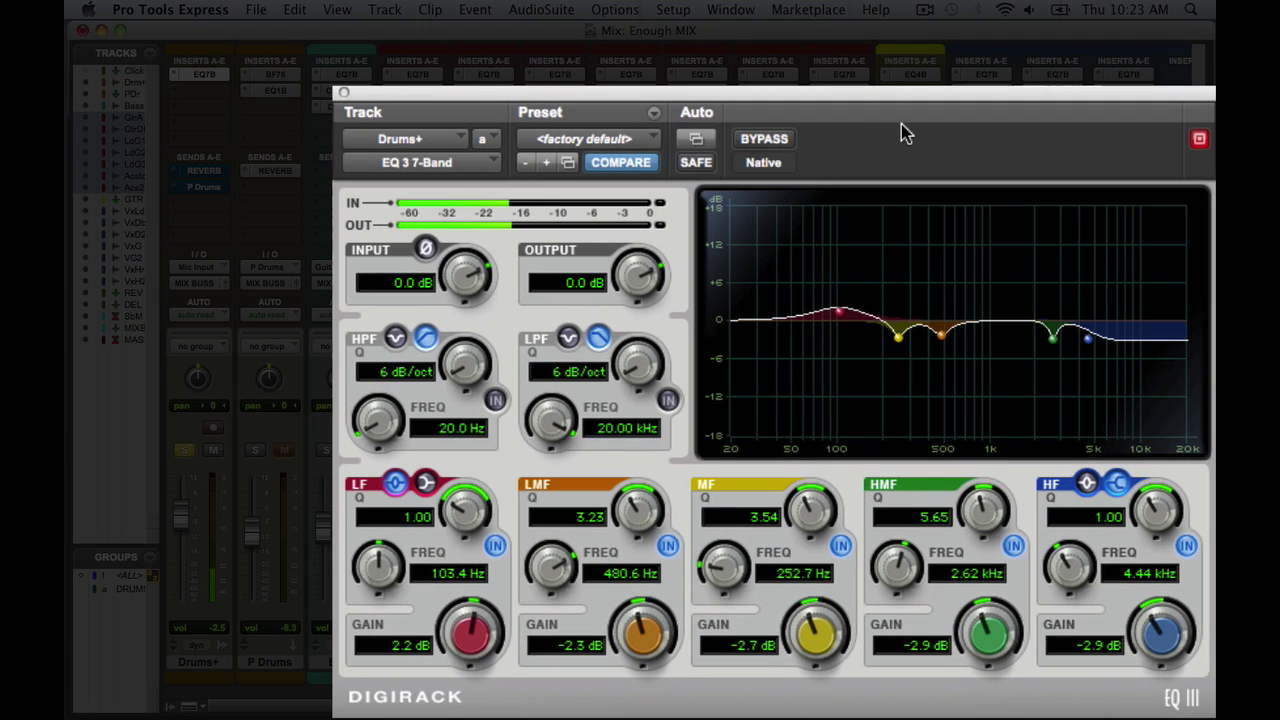
{"action": "left_click", "coordinate": [783, 142]}
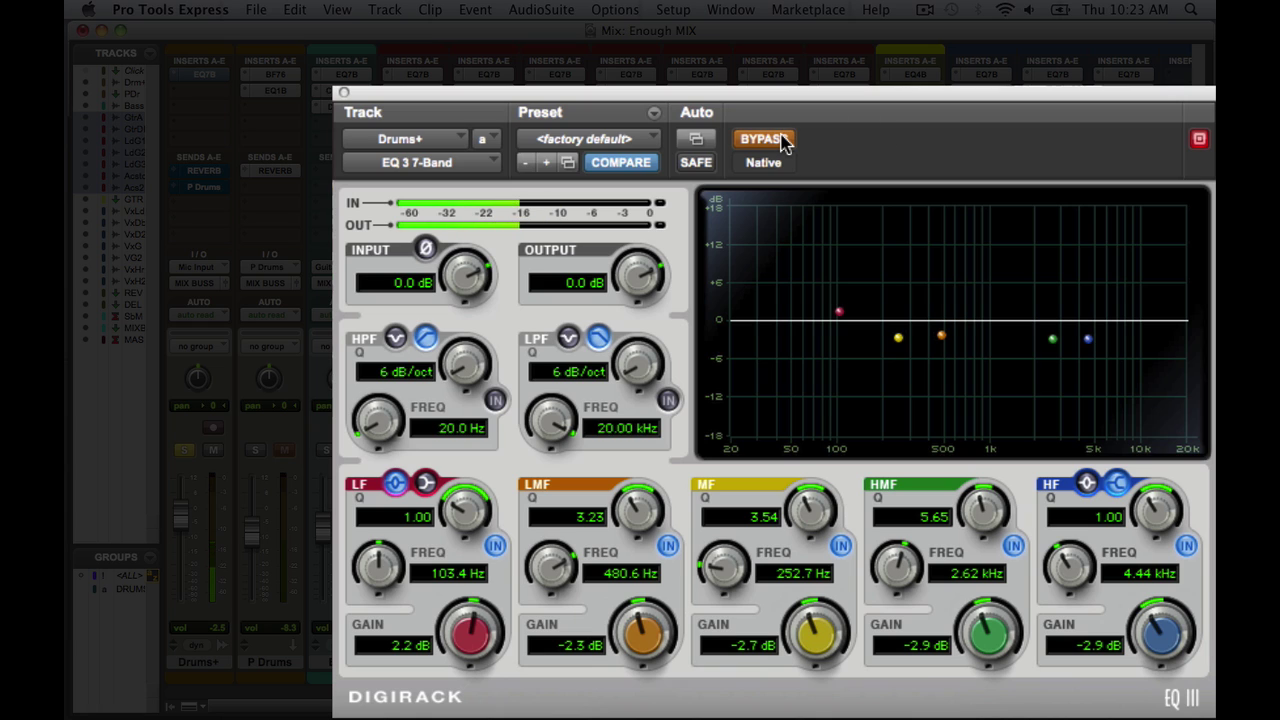
{"action": "left_click", "coordinate": [784, 142]}
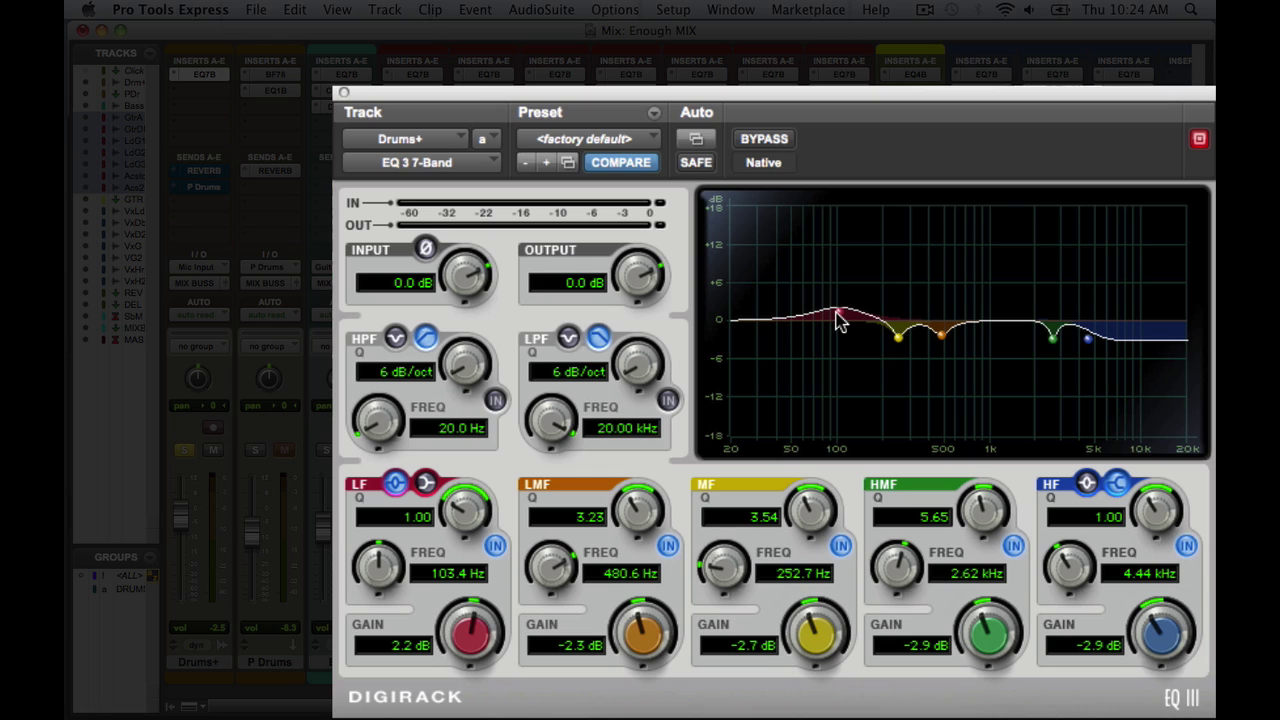
Compare the Drums+ track with its EQ bypassed and active during playback, and close the EQ window.
{"action": "left_click", "coordinate": [783, 147]}
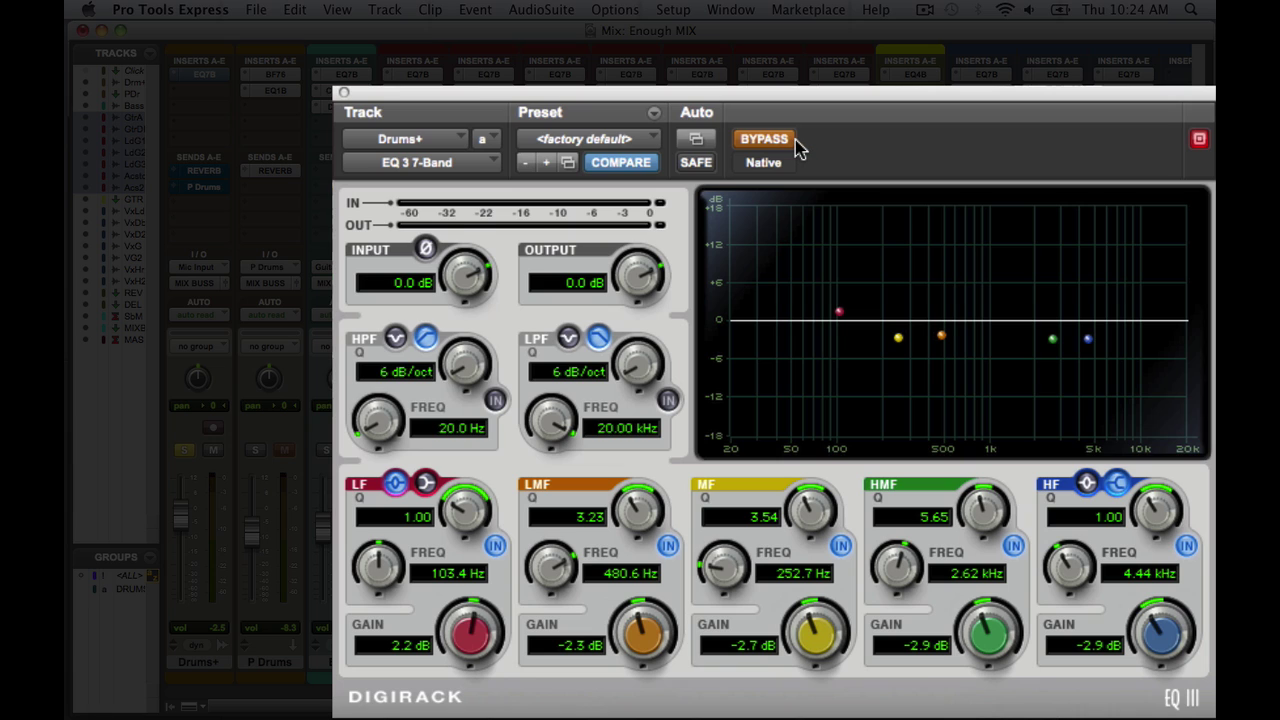
{"action": "key", "text": "space"}
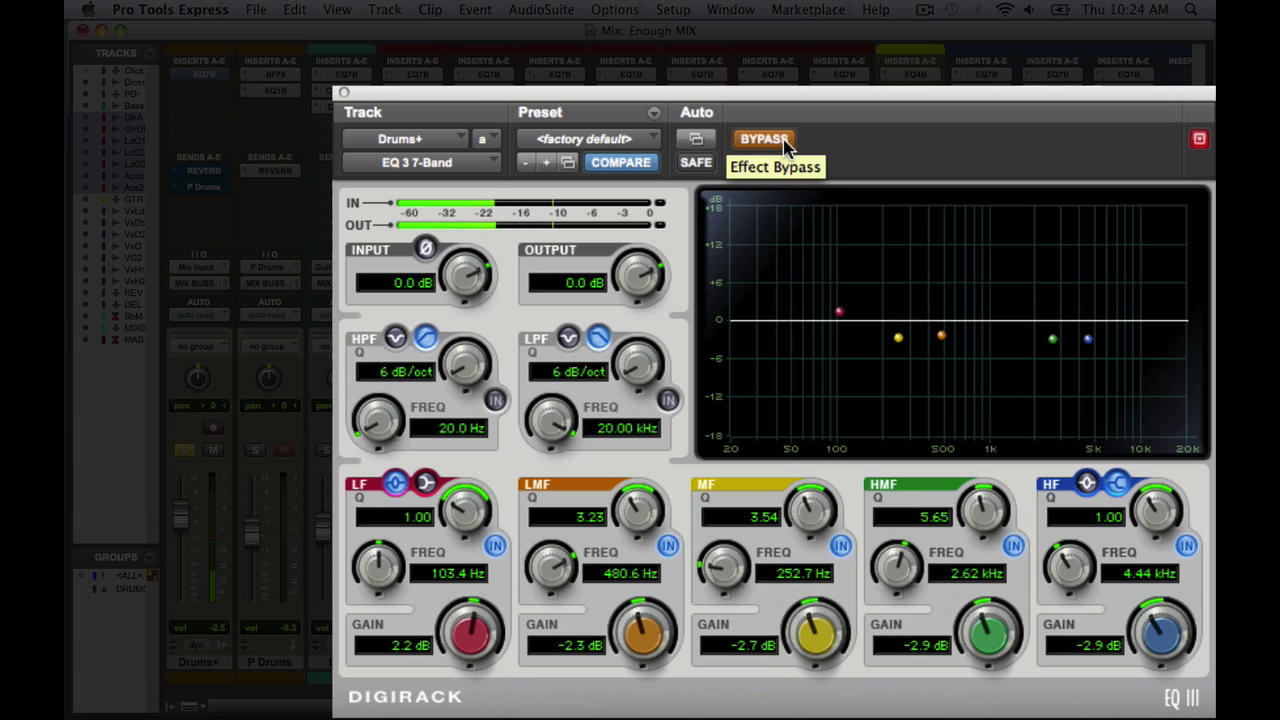
{"action": "left_click", "coordinate": [785, 147]}
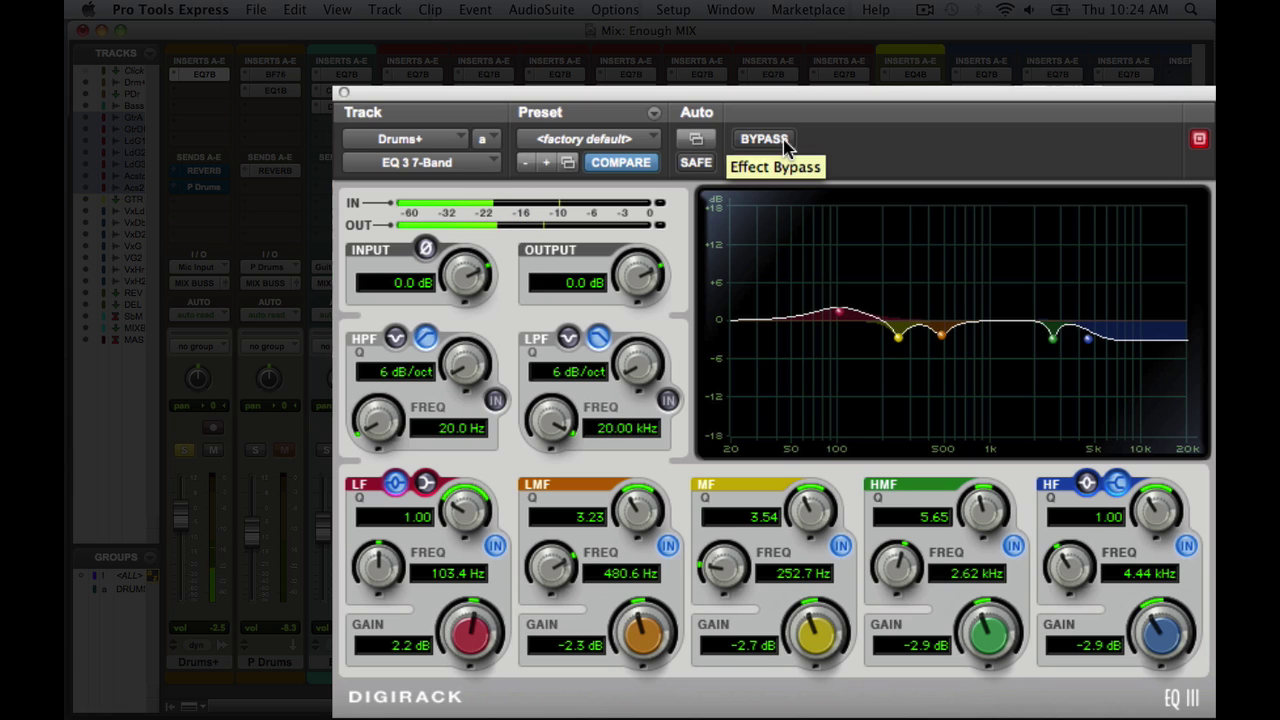
{"action": "key", "text": "space"}
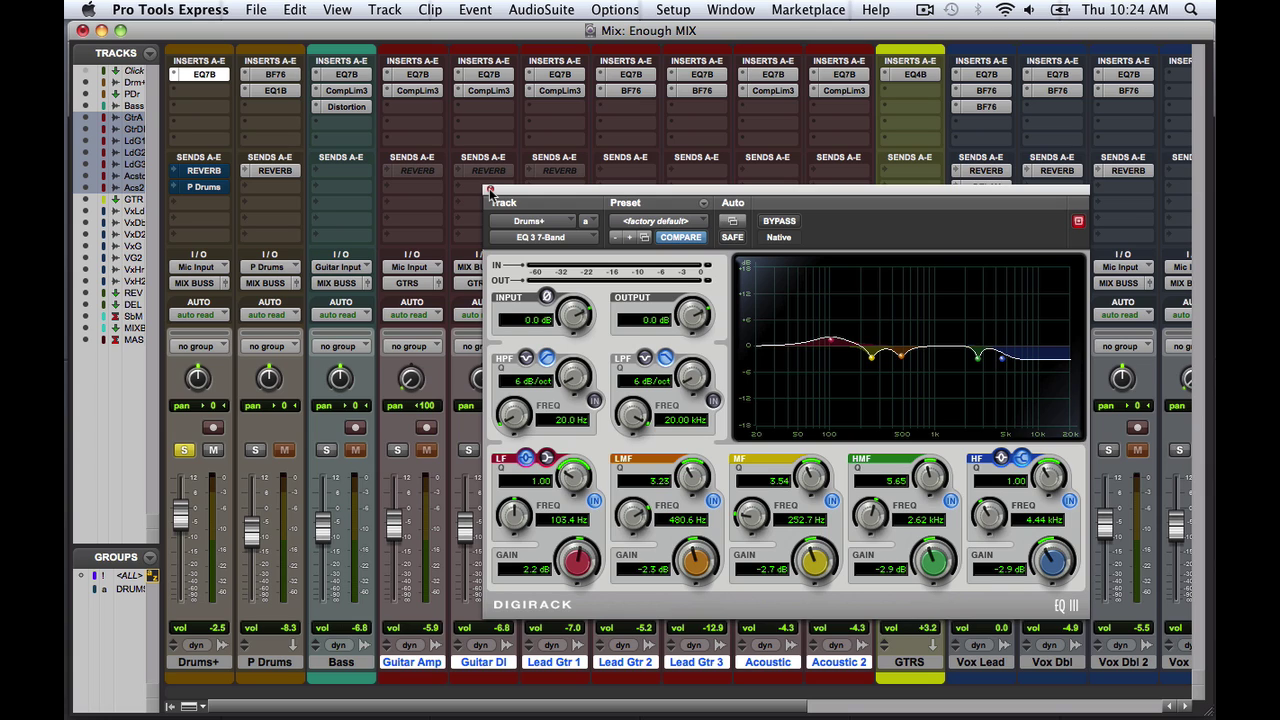
{"action": "left_click", "coordinate": [489, 190]}
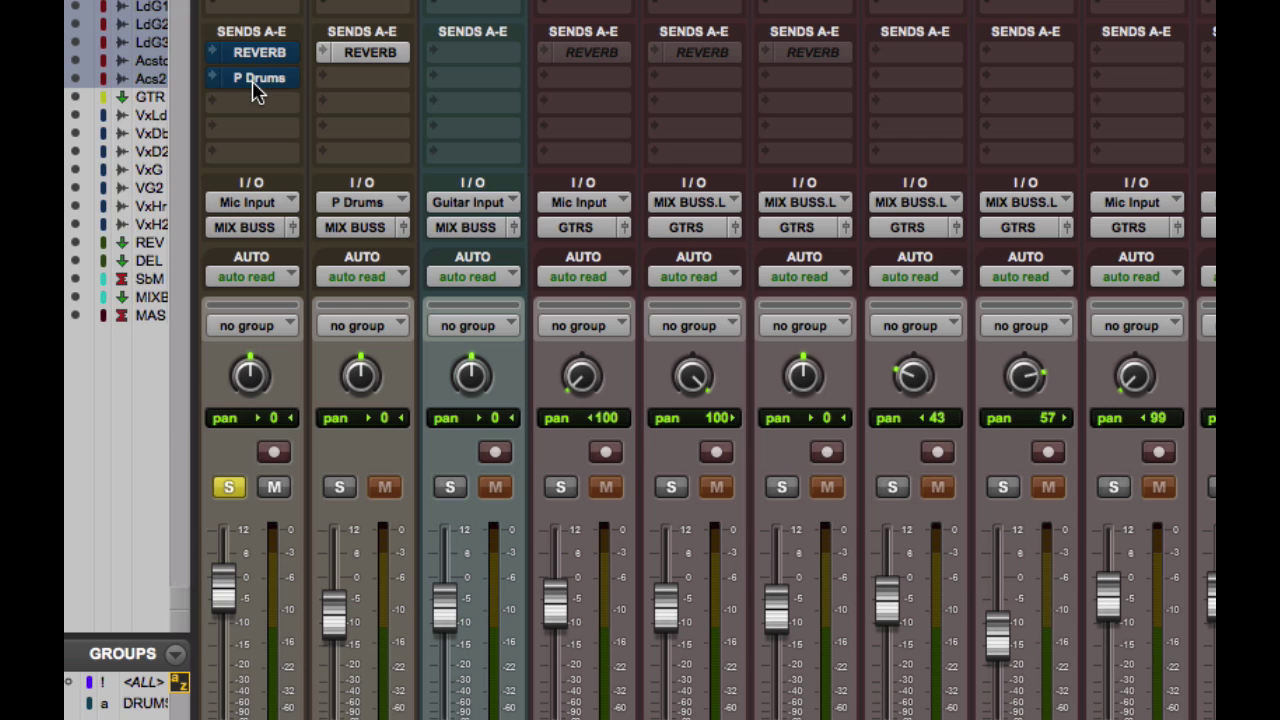
Open the P Drums send on Drums+, unmute it, and move its window over the mixer channels.
{"action": "left_click", "coordinate": [258, 86]}
{"action": "left_click", "coordinate": [253, 82], "text": "ctrl+super"}
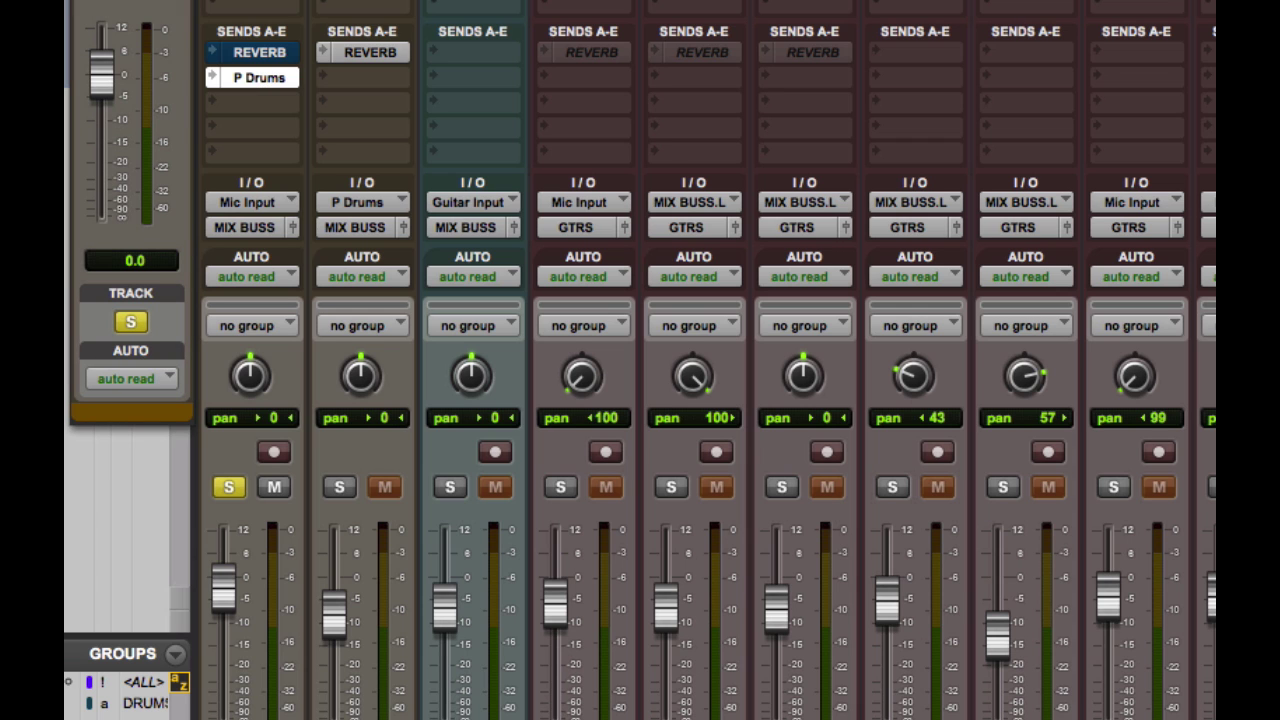
{"action": "left_click_drag", "start_coordinate": [167, 0], "coordinate": [729, 92]}
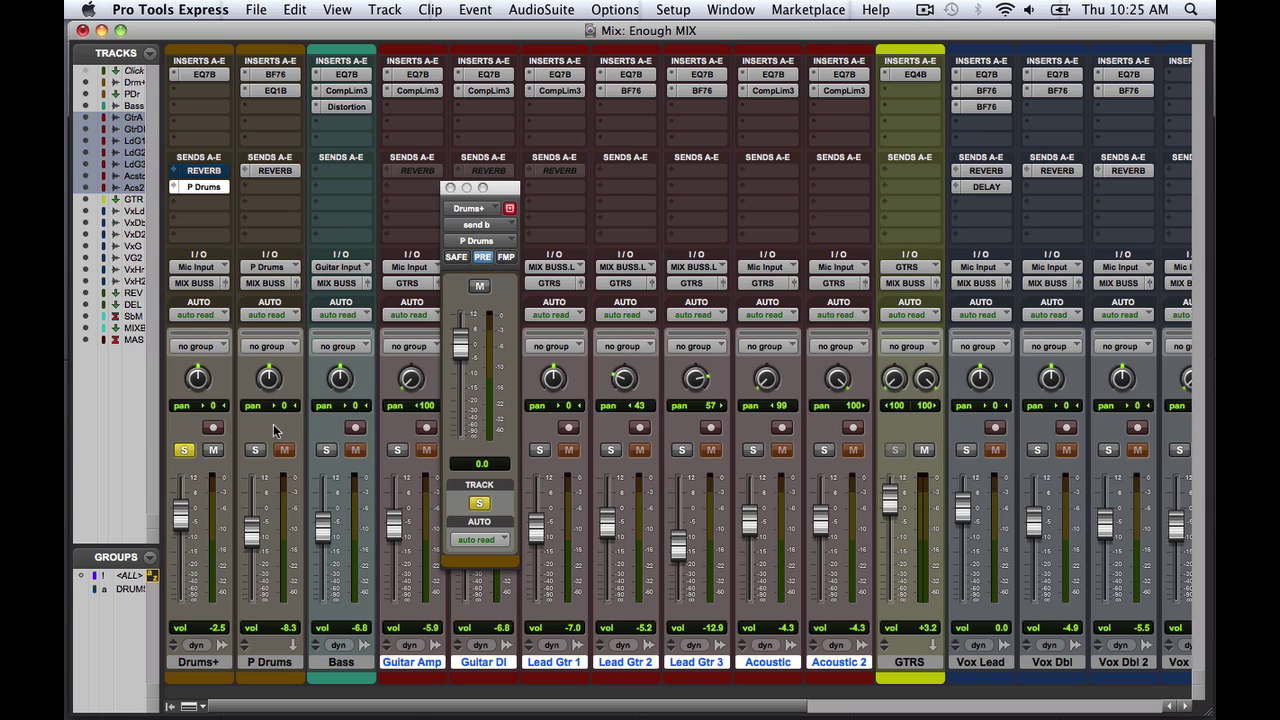
Solo P Drums in place of Drums+, with its REVERB send muted and its BF76 and EQ1B inserts bypassed.
{"action": "left_click", "coordinate": [184, 450]}
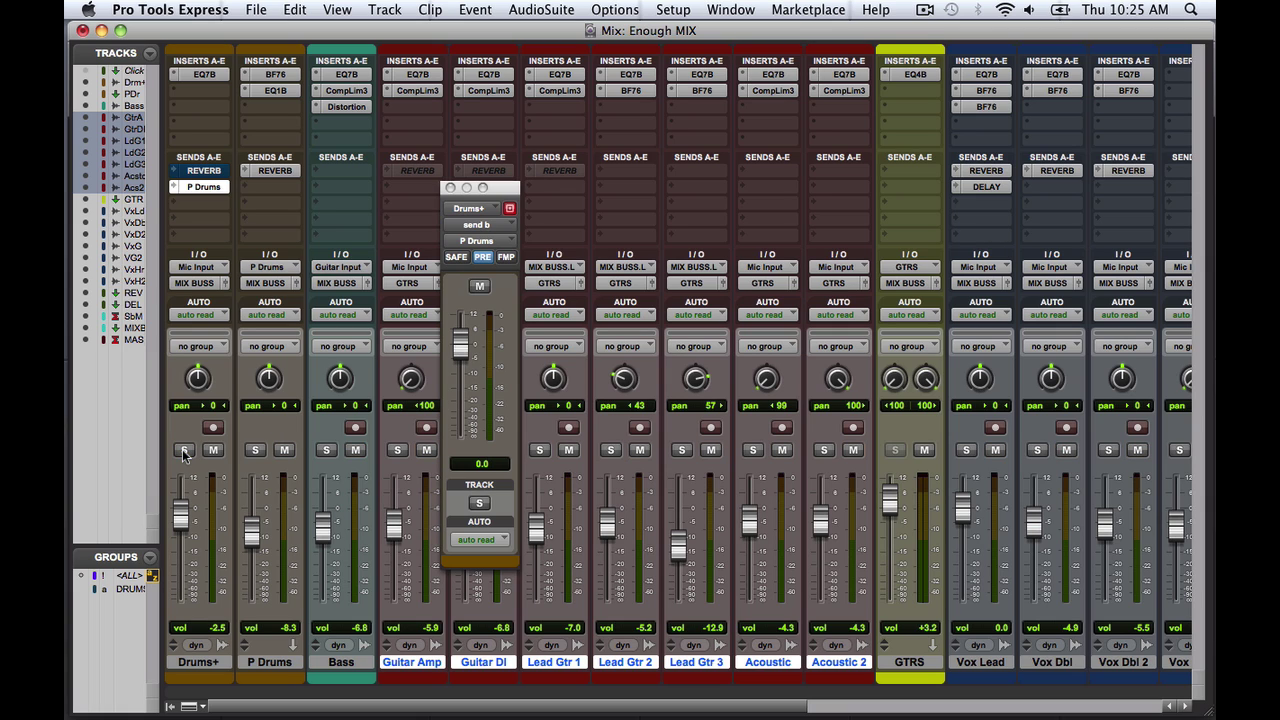
{"action": "left_click", "coordinate": [255, 450]}
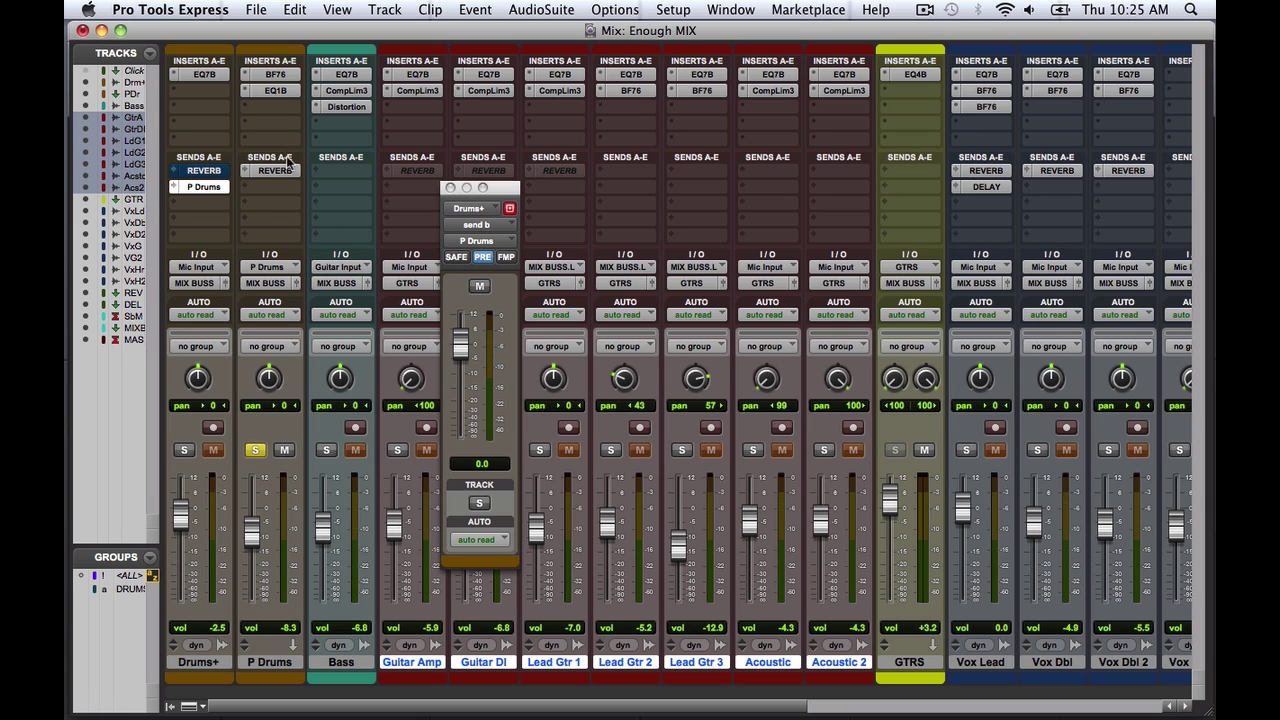
{"action": "left_click", "coordinate": [287, 172], "text": "ctrl+super"}
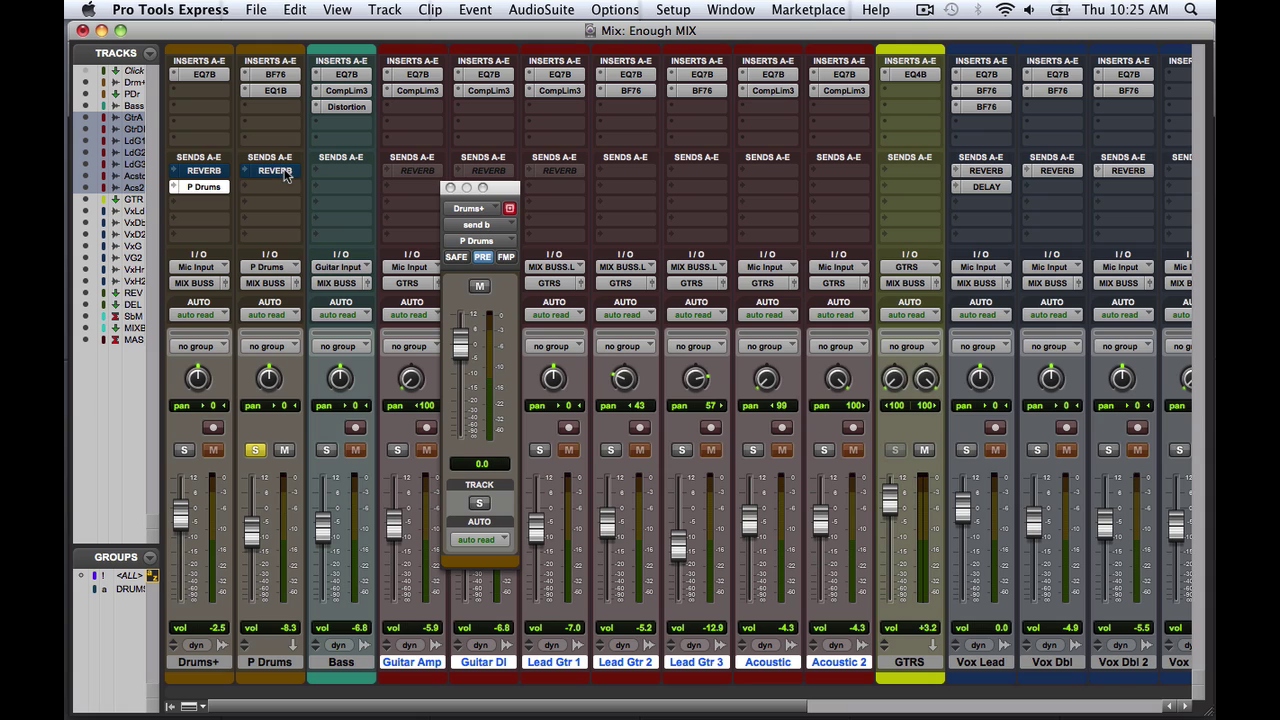
{"action": "left_click", "coordinate": [280, 75], "text": "ctrl+super"}
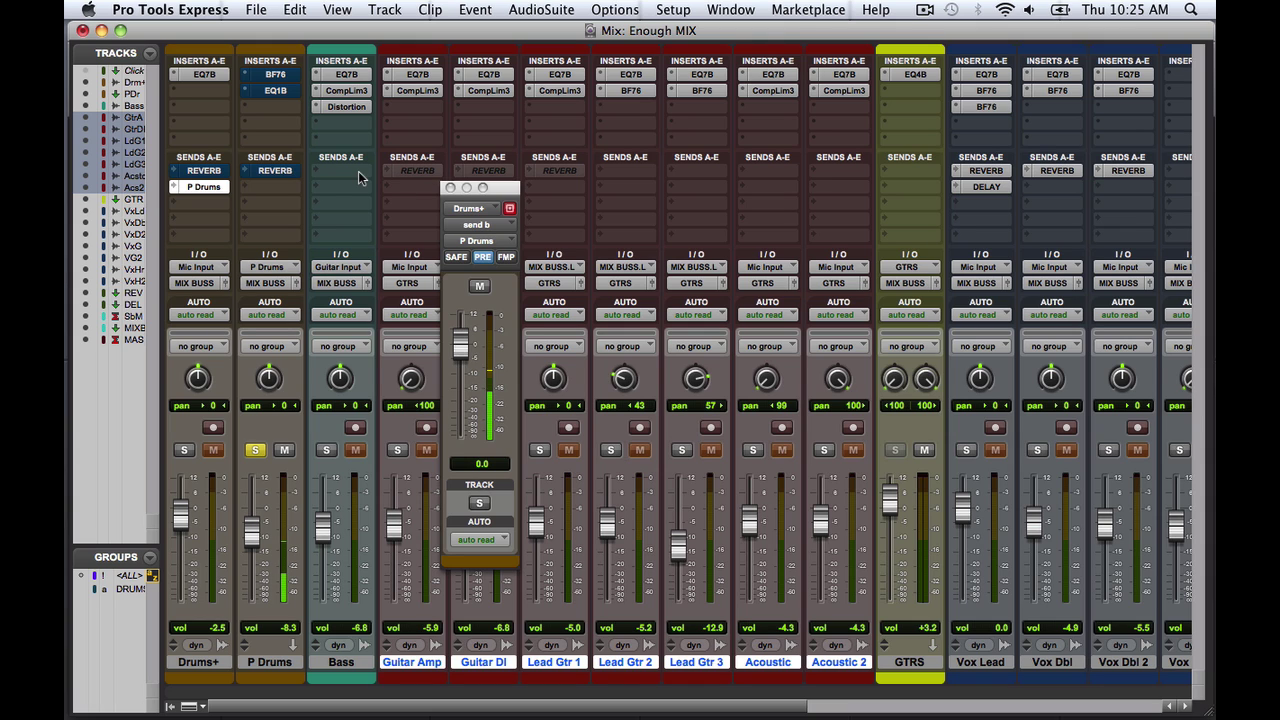
Open the BF76 Peak Limiter on P Drums, reposition its window, and take it out of bypass.
{"action": "left_click", "coordinate": [285, 82]}
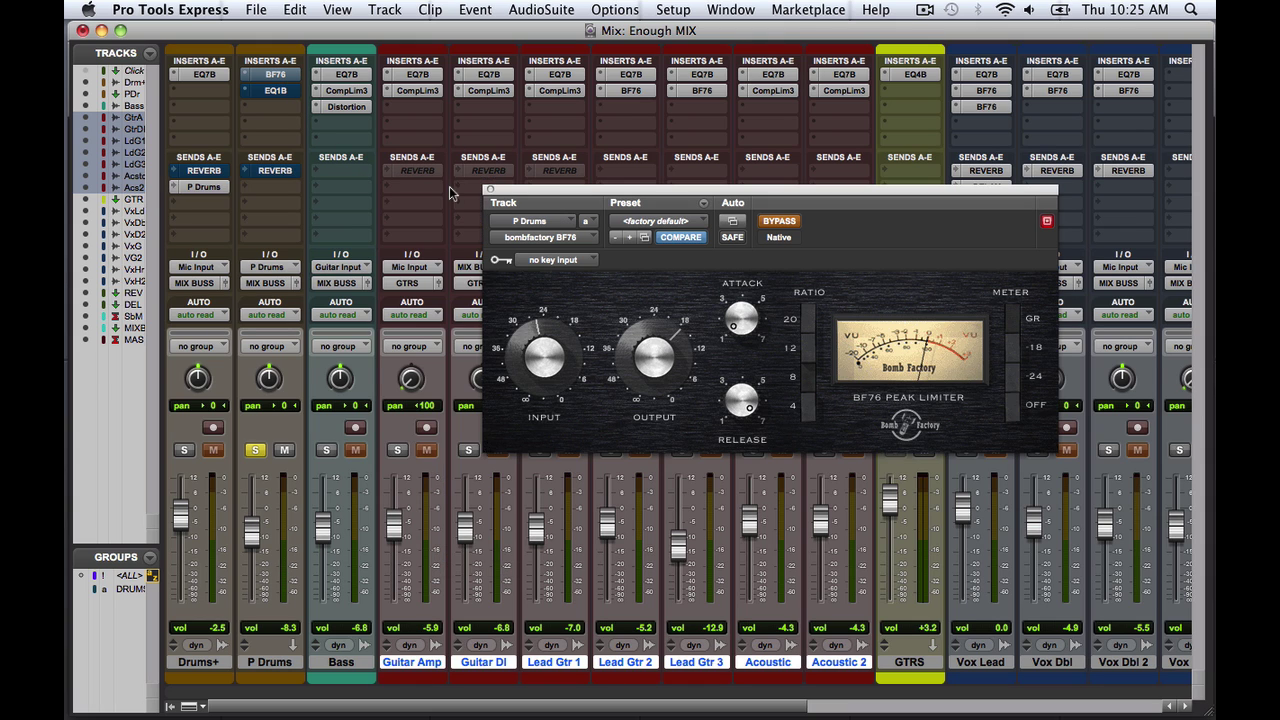
{"action": "left_click_drag", "start_coordinate": [655, 190], "coordinate": [530, 161]}
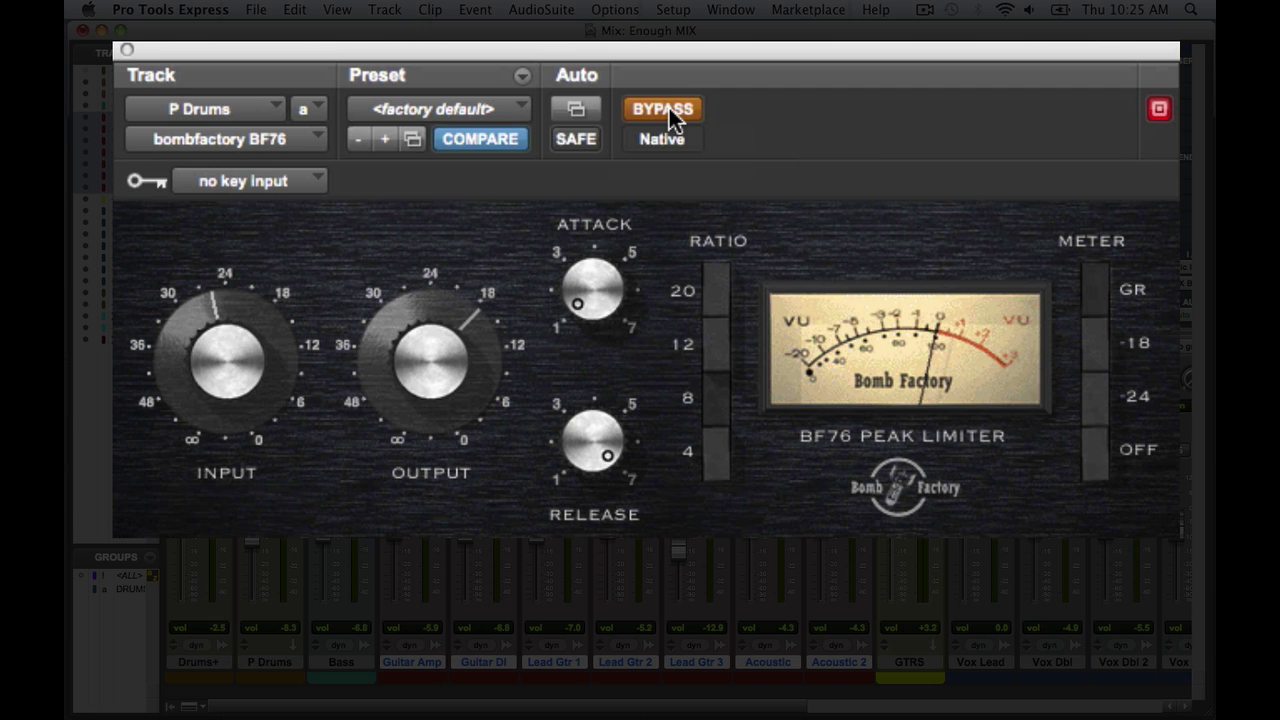
{"action": "left_click", "coordinate": [669, 108]}
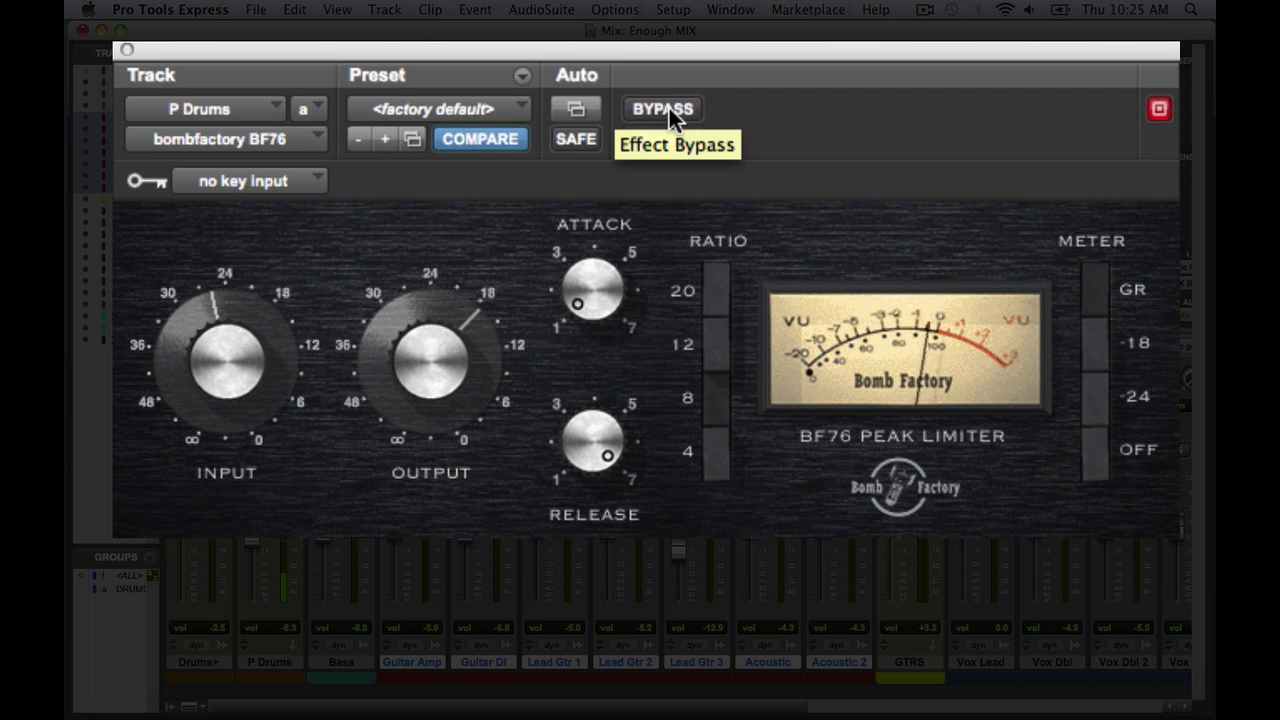
Compare P Drums with its BF76 Peak Limiter bypassed and active during playback, leaving the limiter active.
{"action": "left_click", "coordinate": [669, 108]}
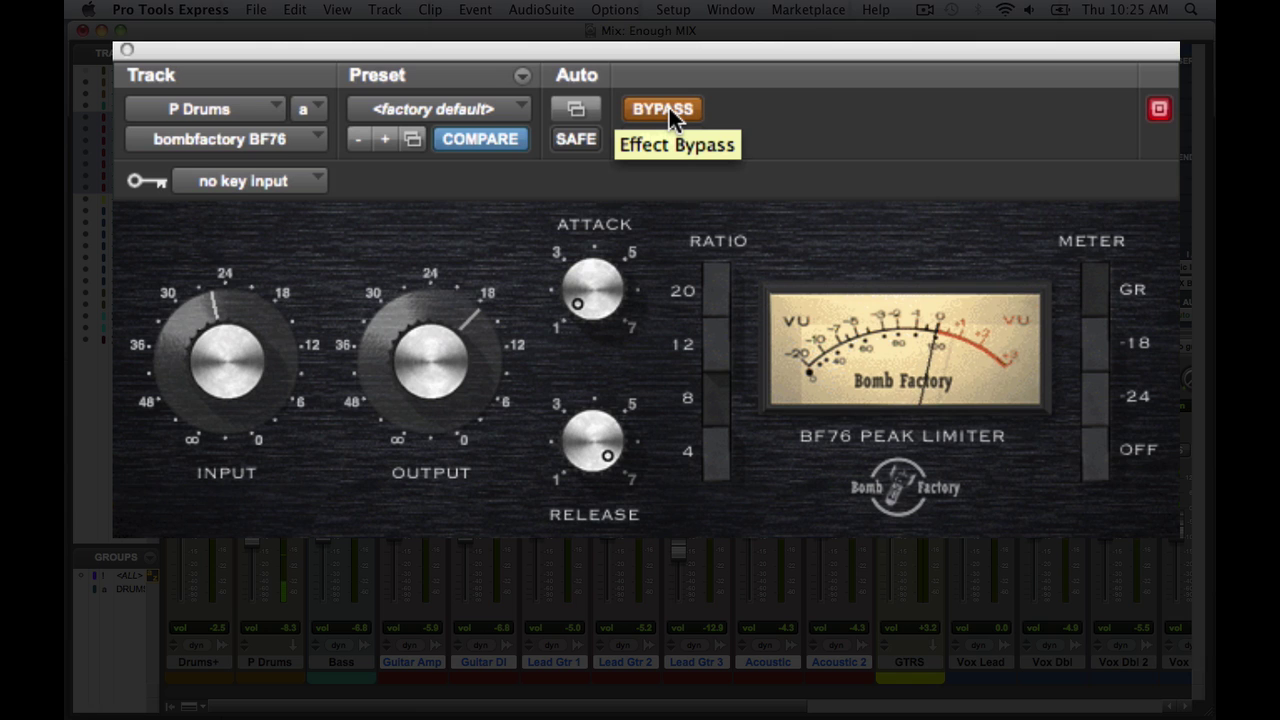
{"action": "left_click", "coordinate": [669, 108]}
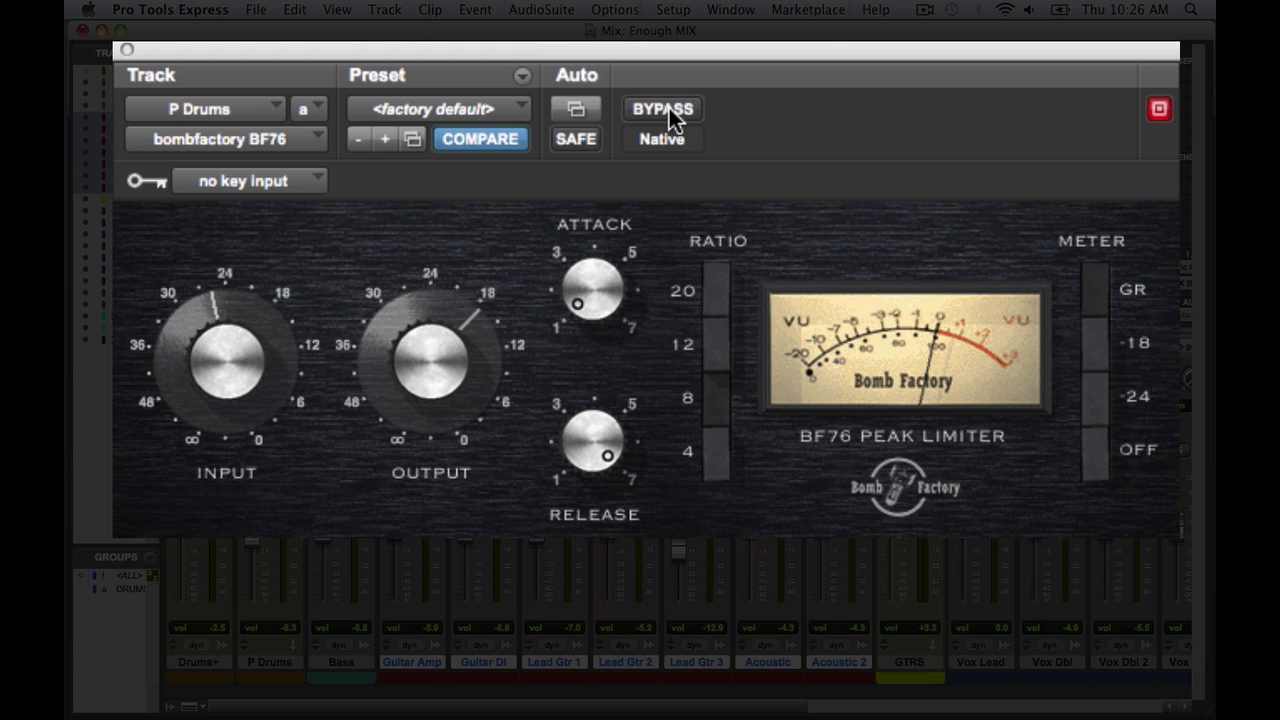
{"action": "left_click", "coordinate": [669, 108]}
{"action": "left_click", "coordinate": [669, 108]}
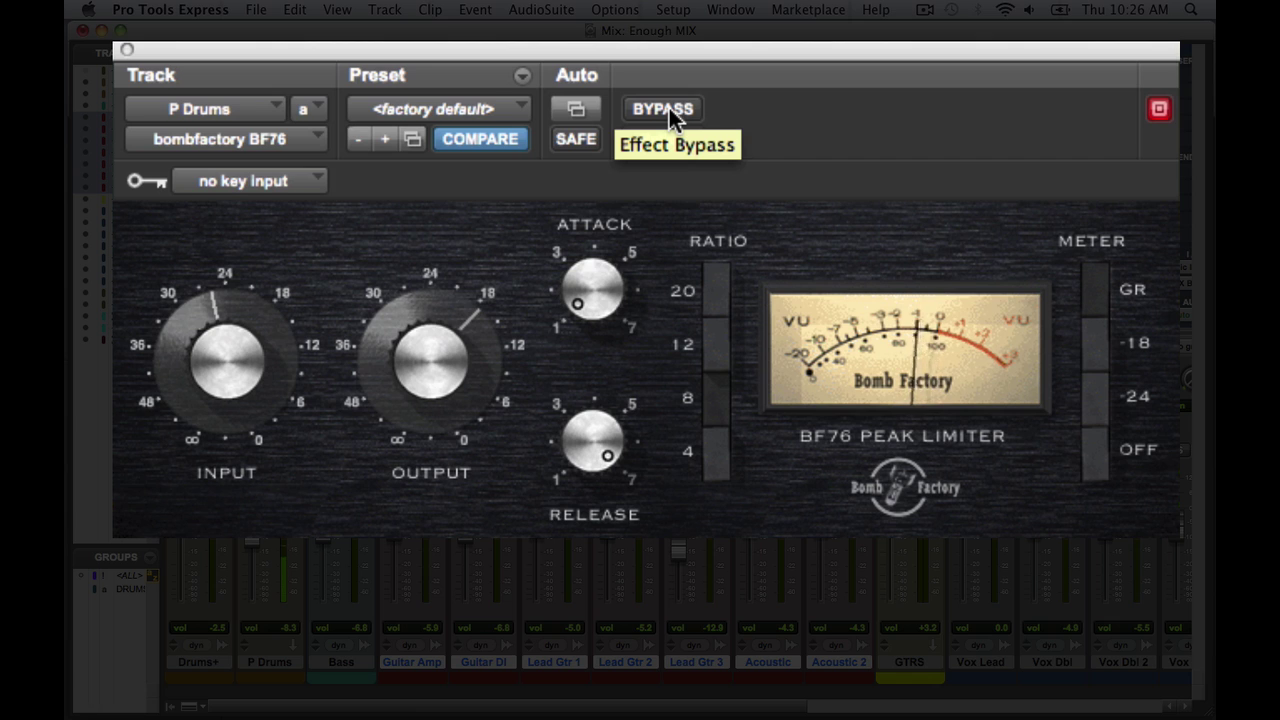
{"action": "left_click", "coordinate": [669, 108]}
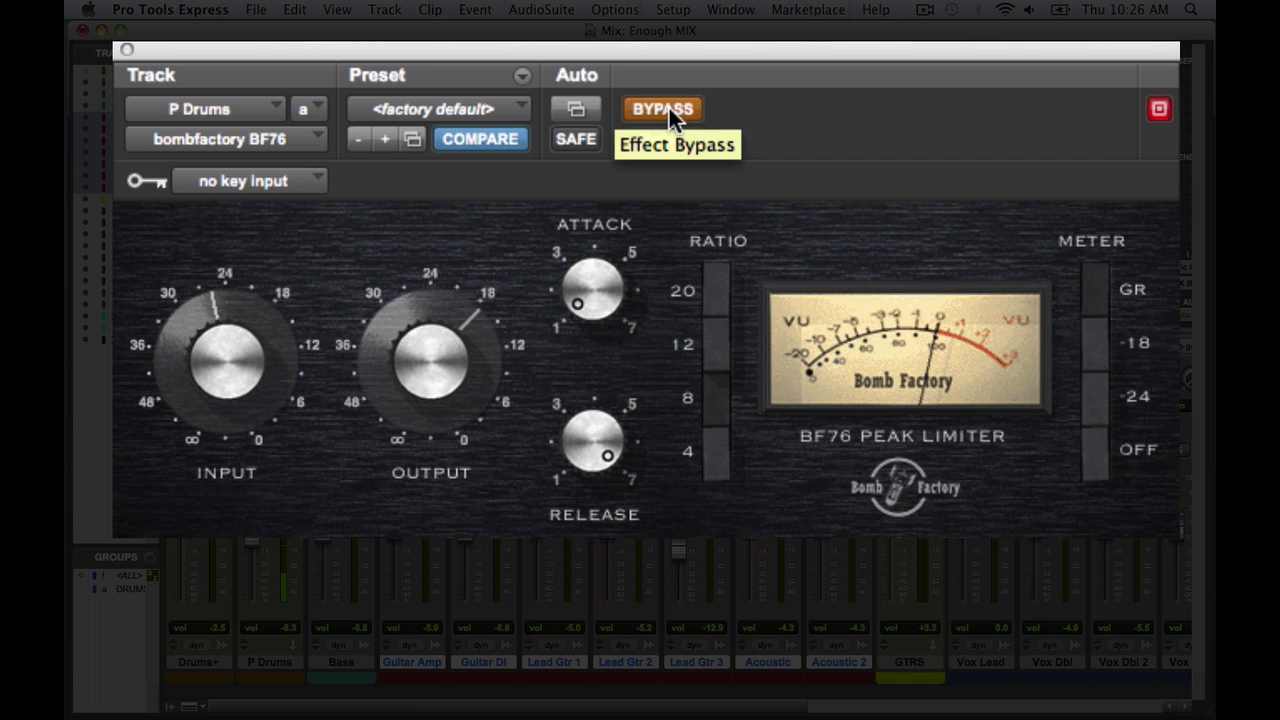
{"action": "left_click", "coordinate": [669, 108]}
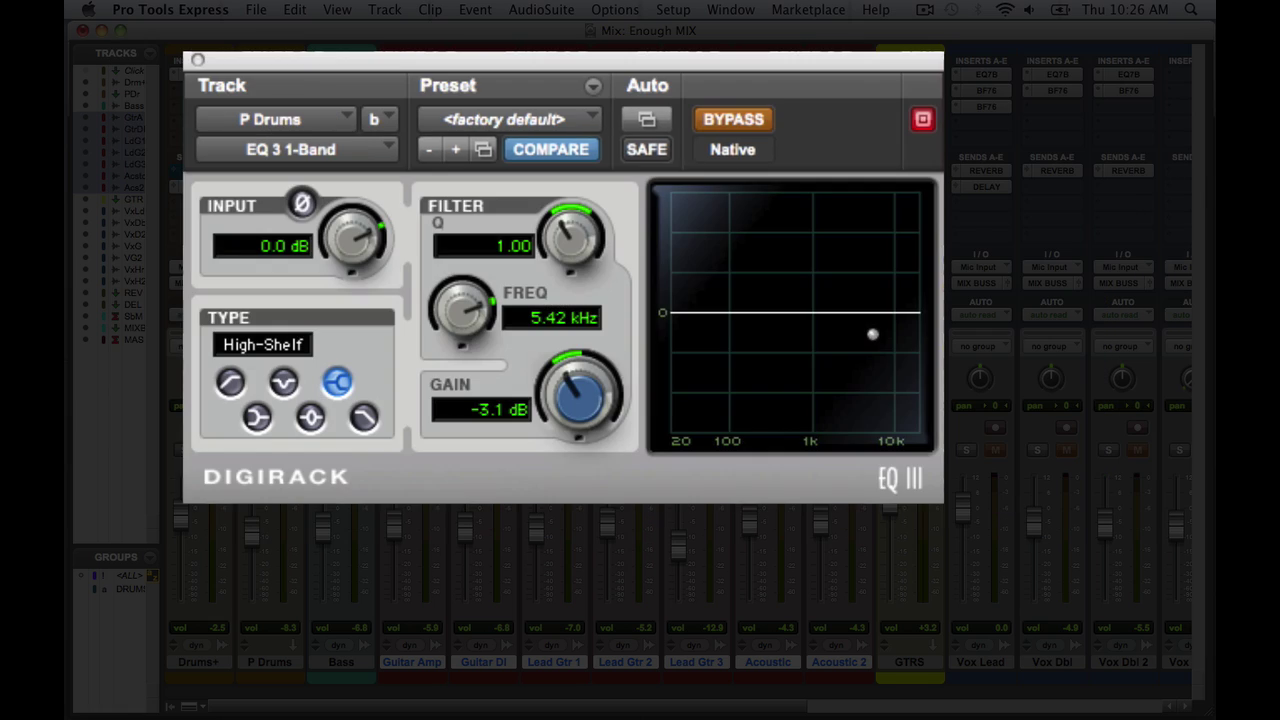
Take the EQ 3 1-Band on P Drums out of bypass, compare it bypassed and active, and close its window.
{"action": "left_click", "coordinate": [731, 123]}
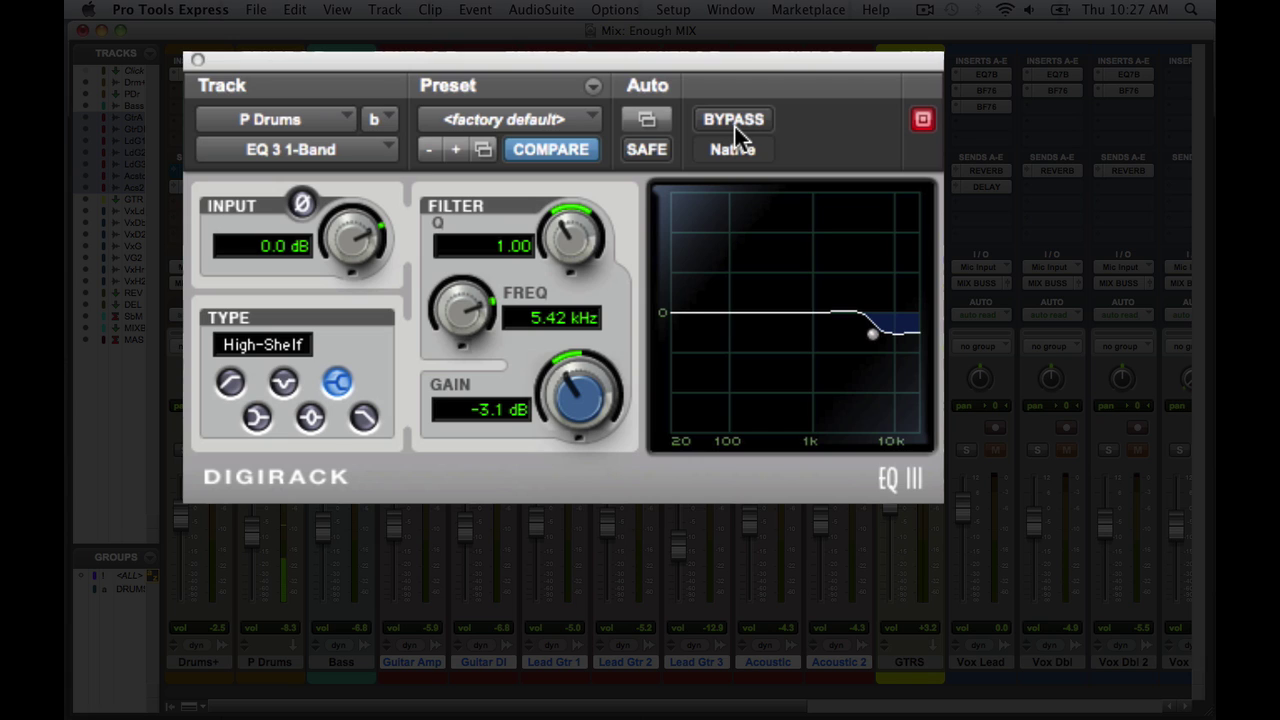
{"action": "left_click", "coordinate": [735, 127]}
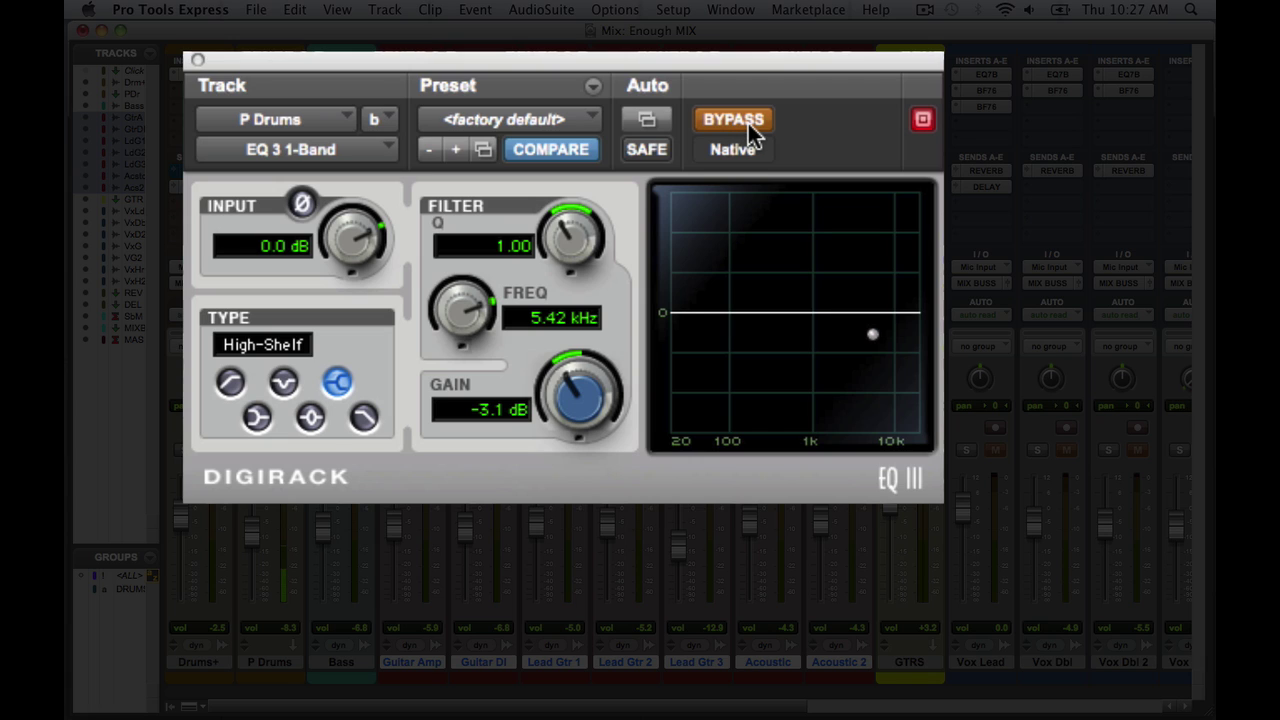
{"action": "left_click", "coordinate": [748, 124]}
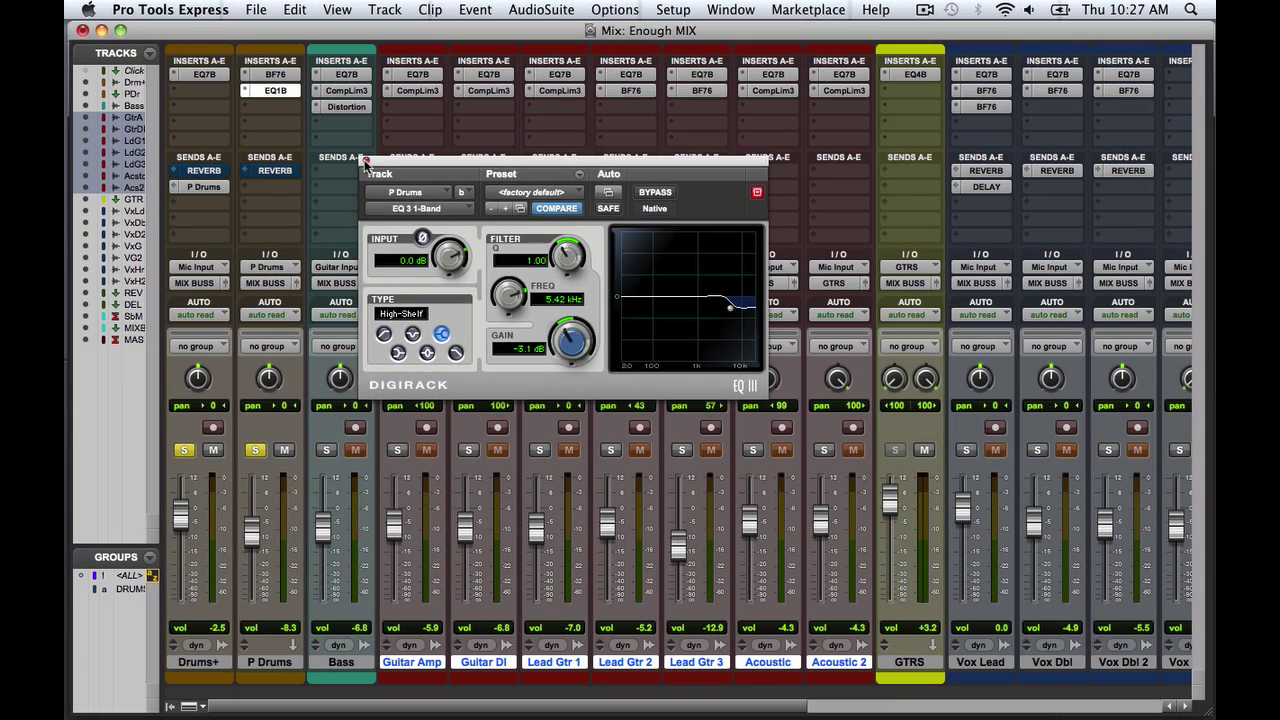
{"action": "left_click", "coordinate": [341, 149]}
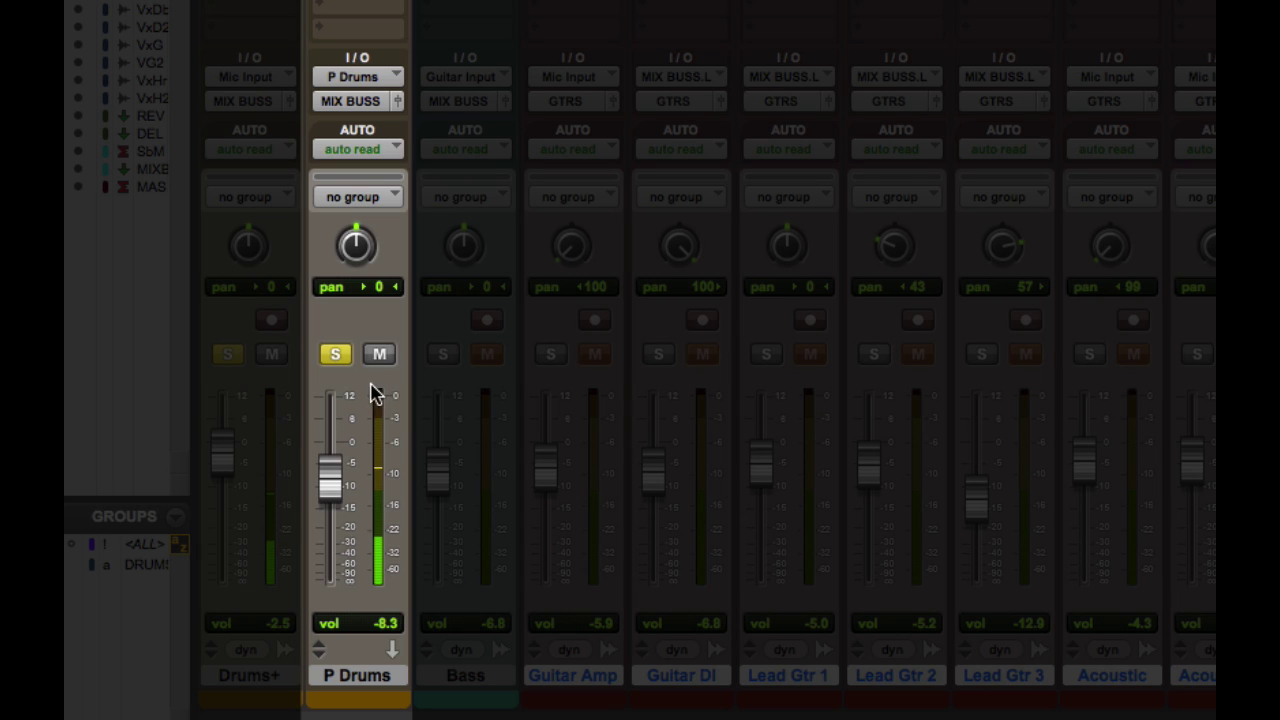
Compare the drum sound with and without P Drums by toggling its solo alongside Drums+, leaving both soloed.
{"action": "left_click", "coordinate": [330, 358]}
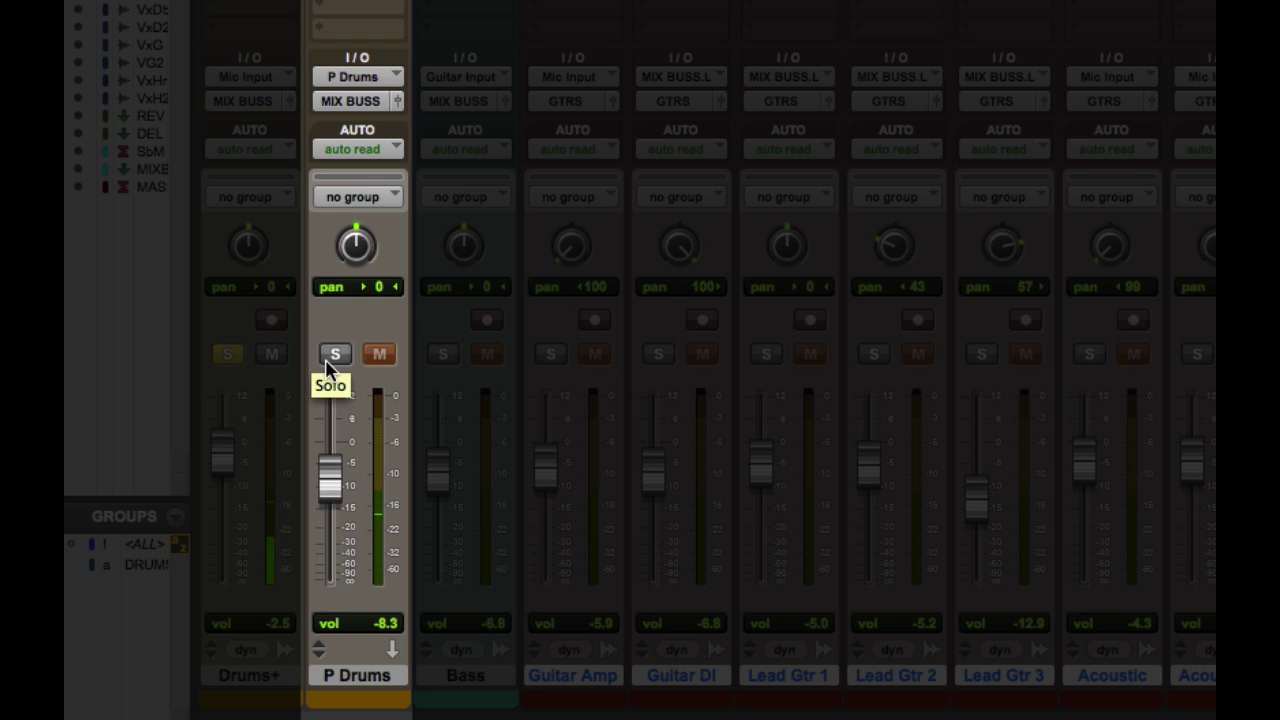
{"action": "left_click", "coordinate": [333, 356]}
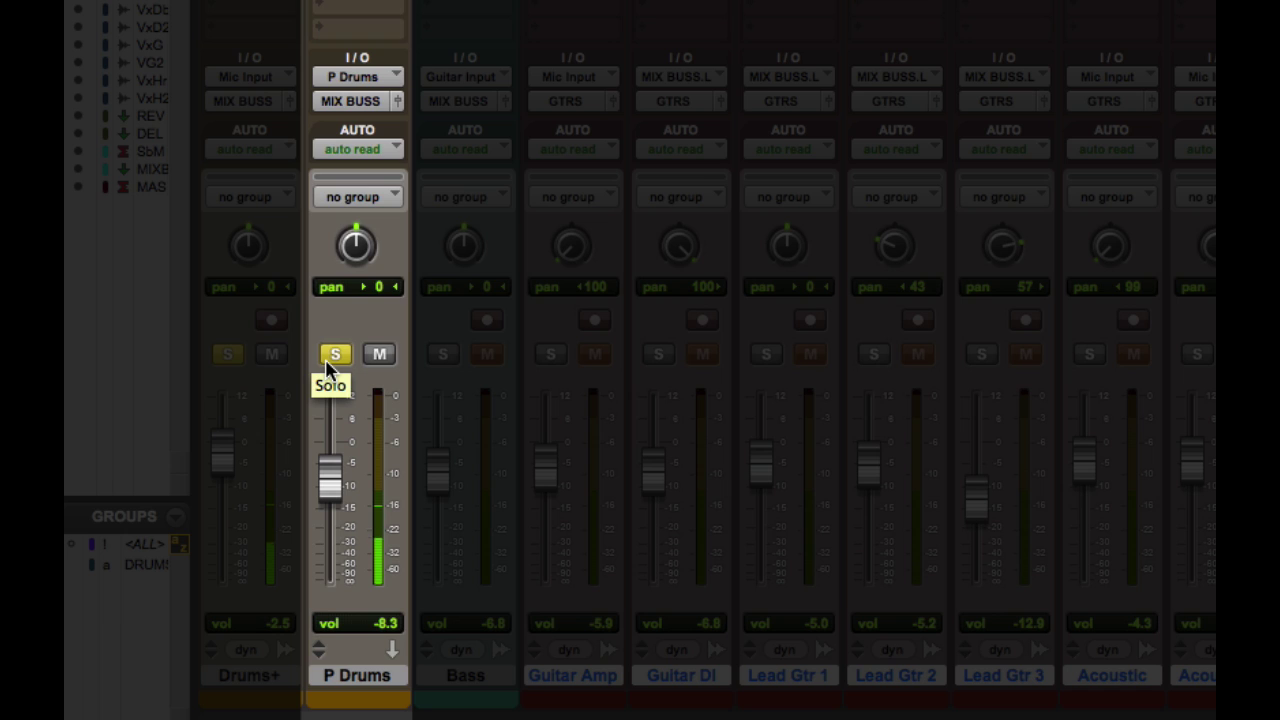
{"action": "left_click", "coordinate": [326, 358]}
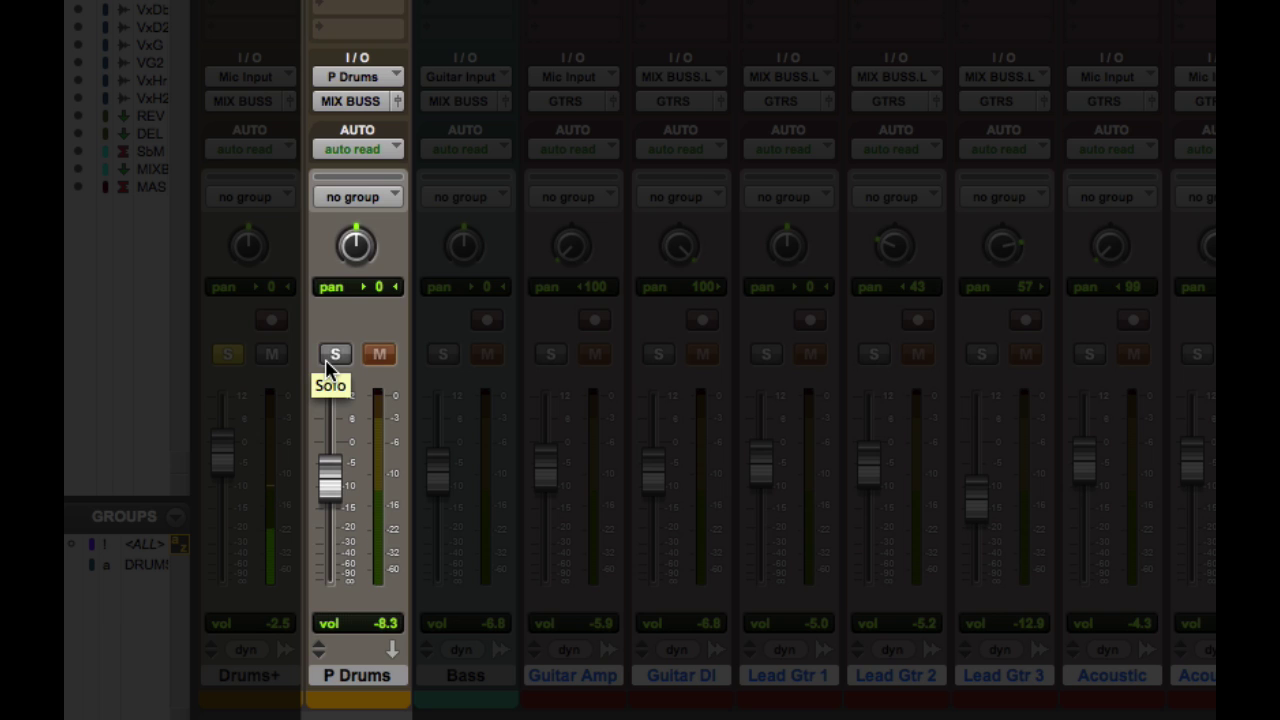
{"action": "left_click", "coordinate": [330, 360]}
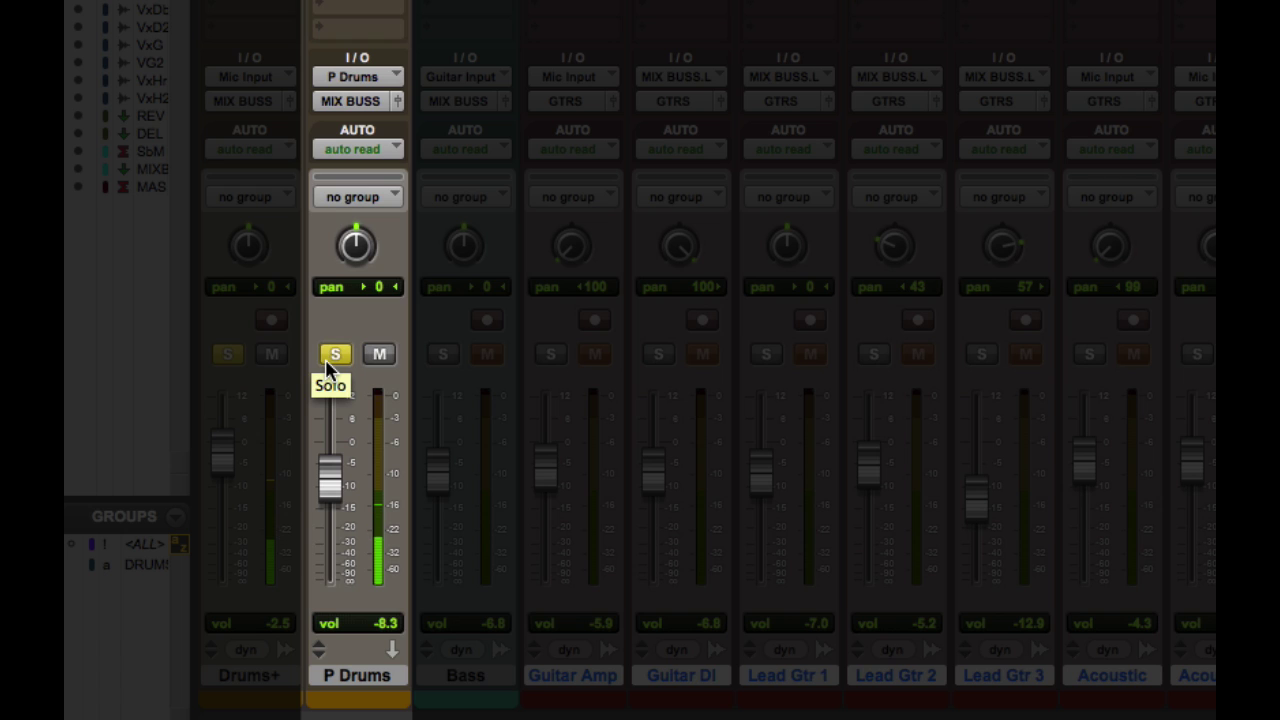
{"action": "left_click", "coordinate": [330, 358]}
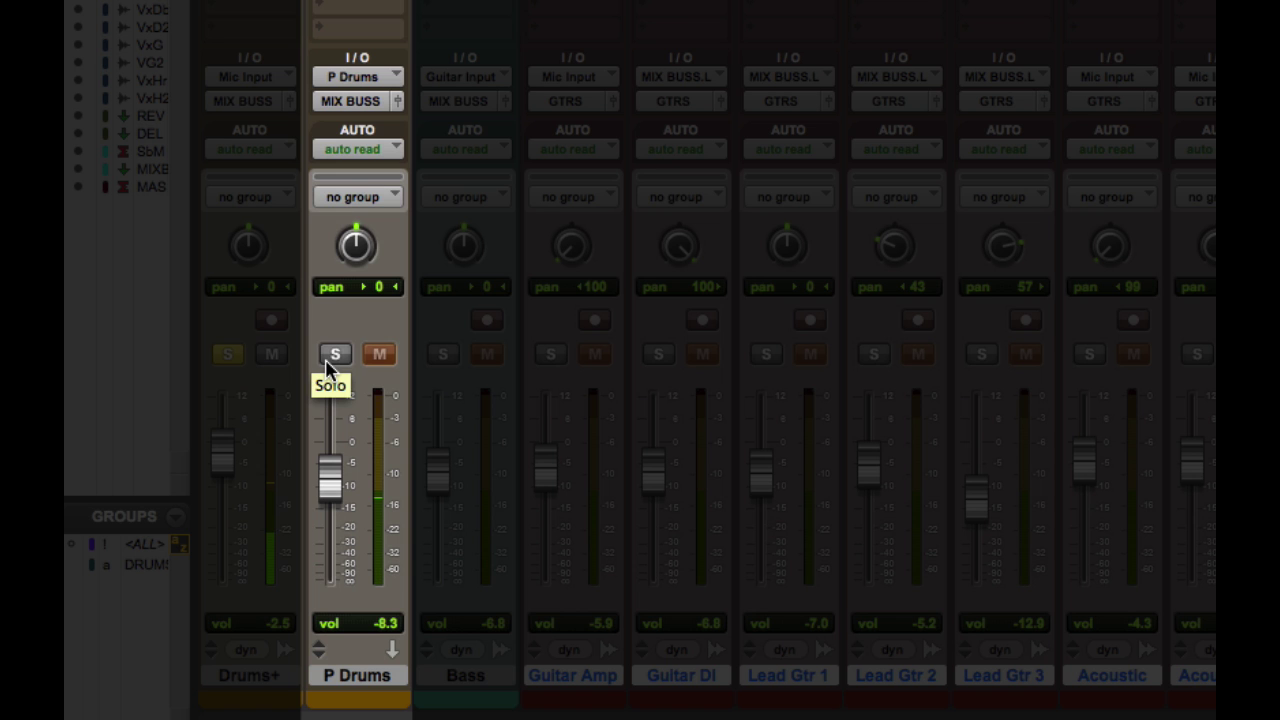
{"action": "left_click", "coordinate": [330, 360]}
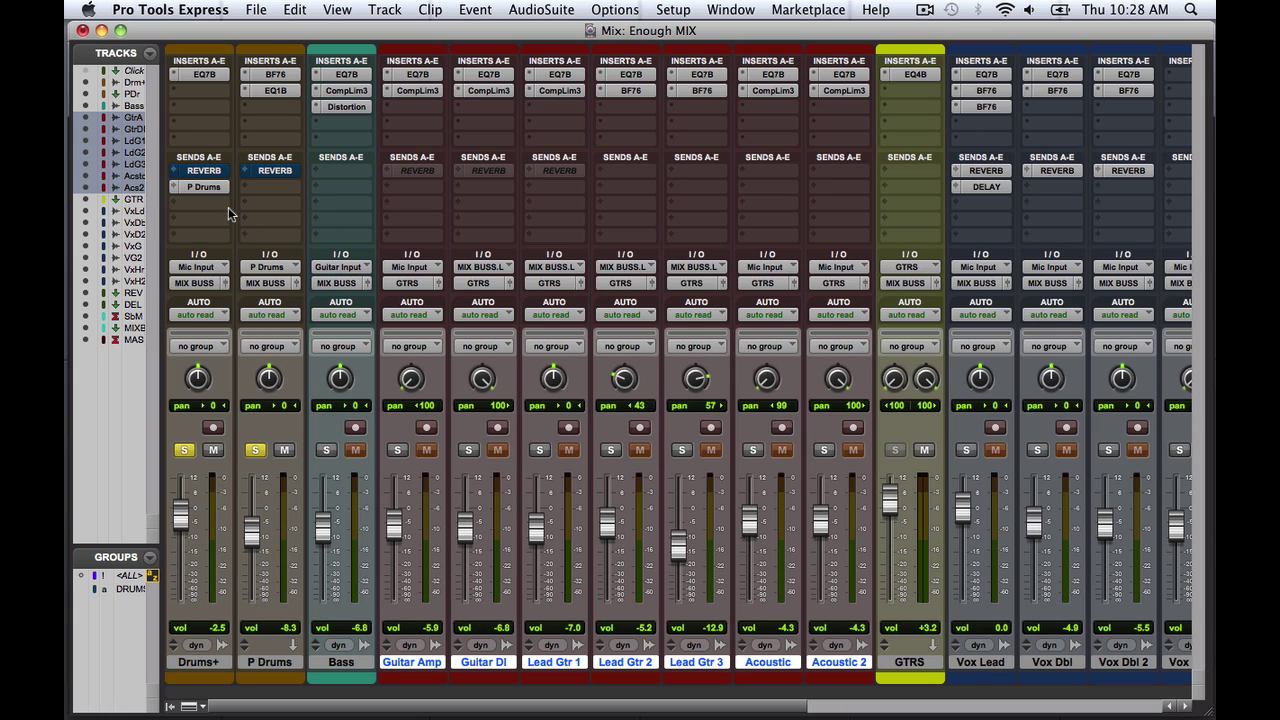
Unmute the REVERB sends on Drums+ and P Drums, comparing the drums with the sends muted and active.
{"action": "left_click", "coordinate": [218, 169], "text": "super"}
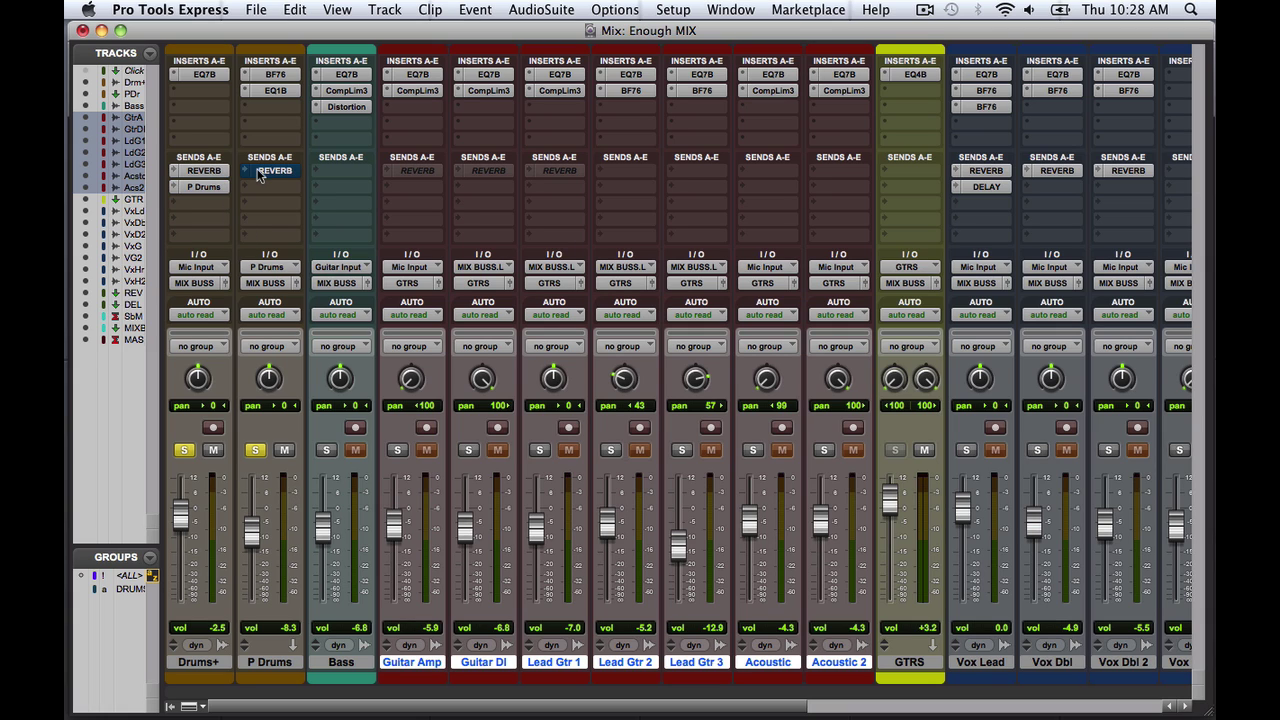
{"action": "left_click", "coordinate": [258, 170], "text": "super"}
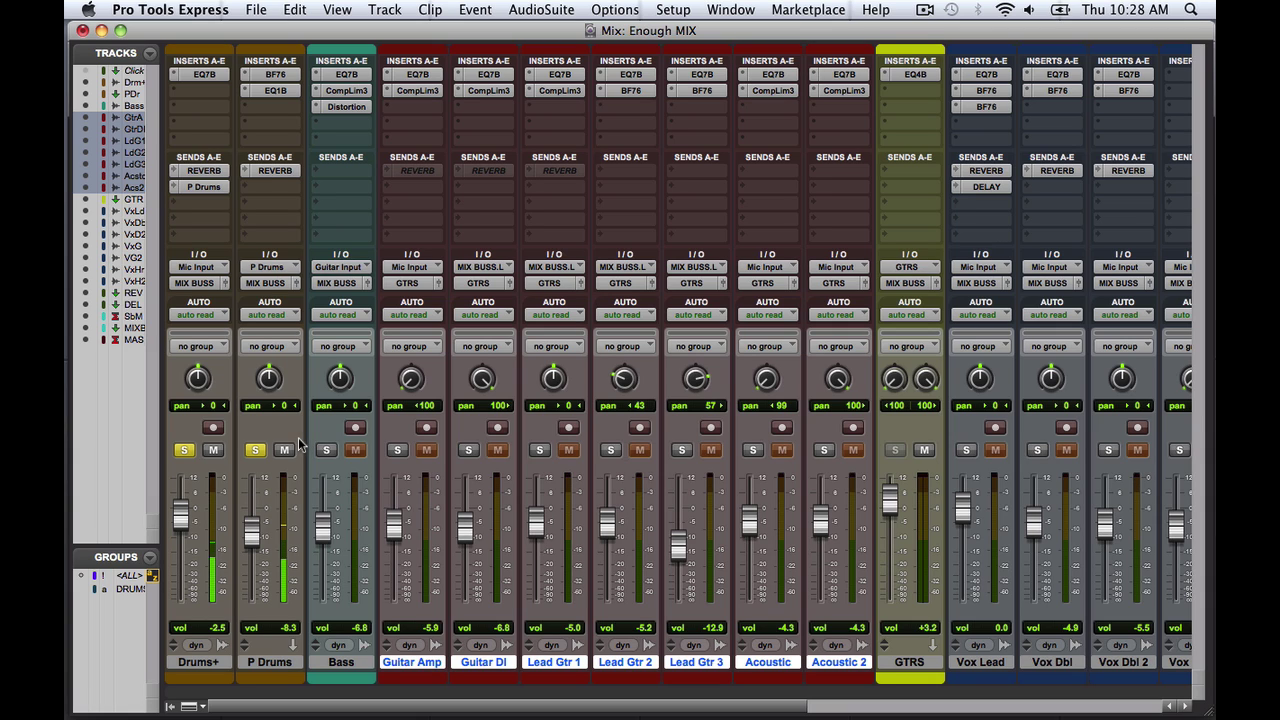
{"action": "left_click", "coordinate": [272, 176], "text": "super"}
{"action": "left_click", "coordinate": [202, 172], "text": "super"}
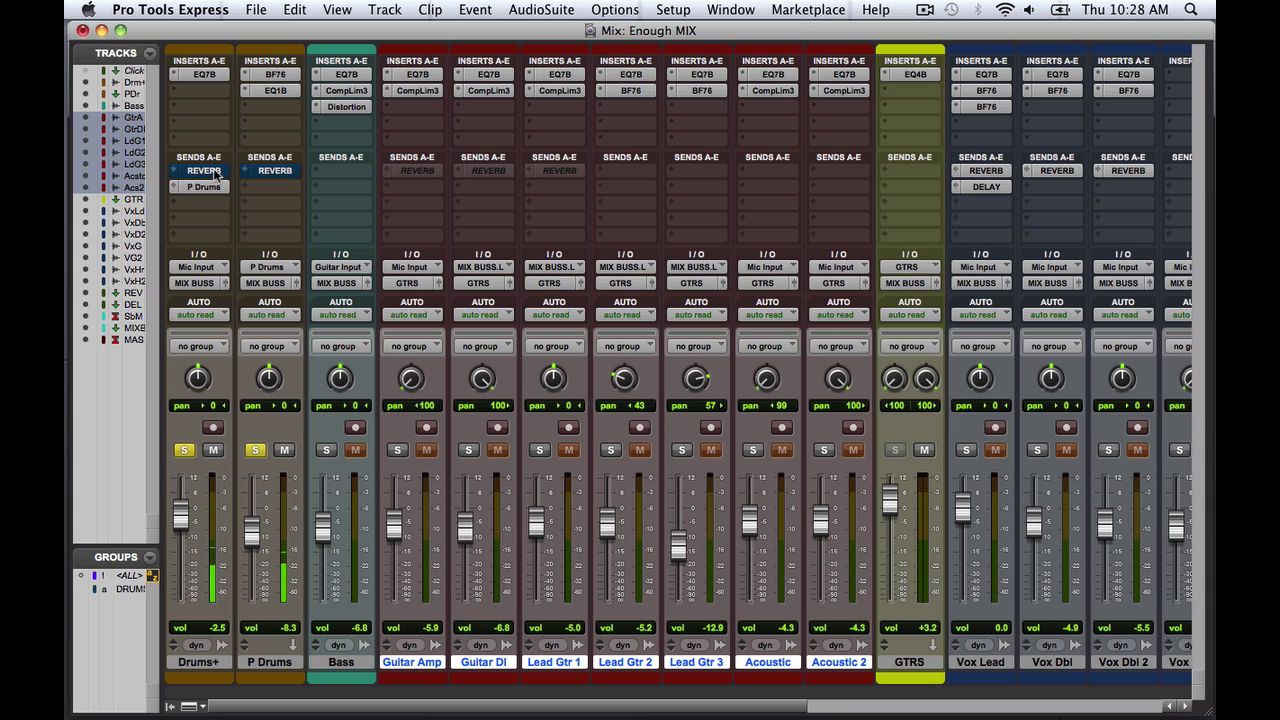
{"action": "left_click", "coordinate": [204, 172], "text": "super"}
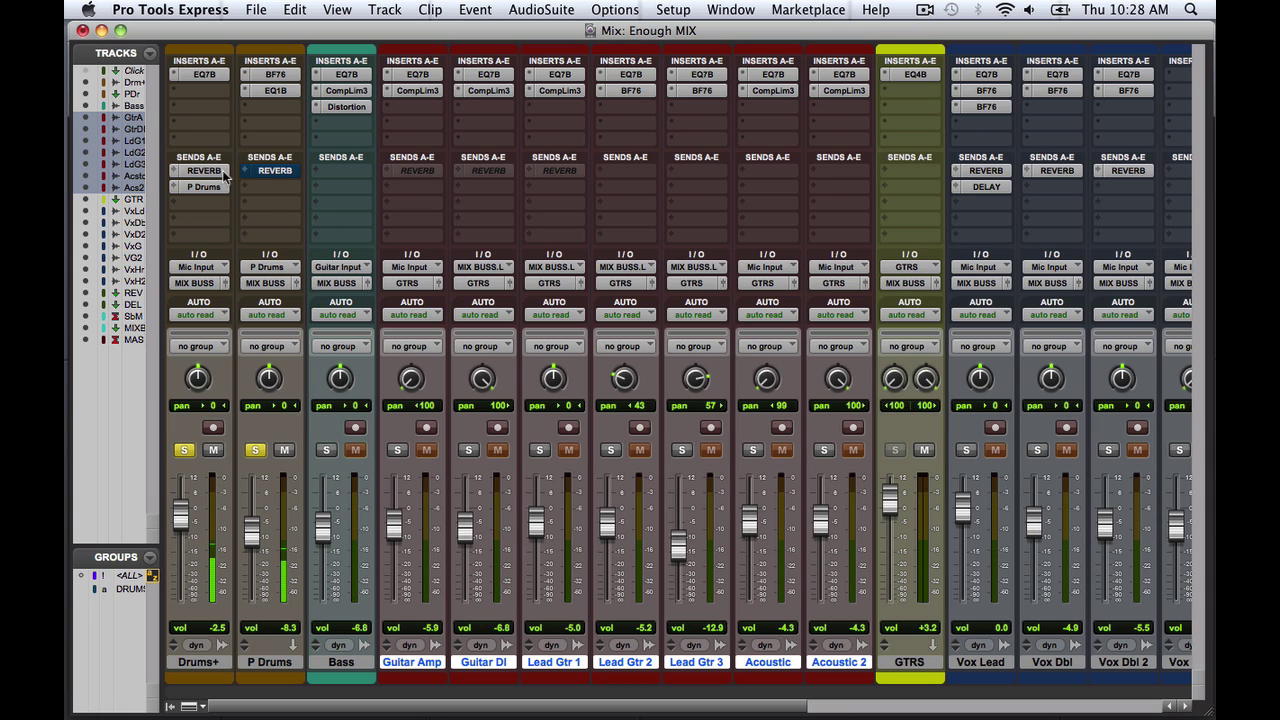
{"action": "left_click", "coordinate": [268, 174], "text": "super"}
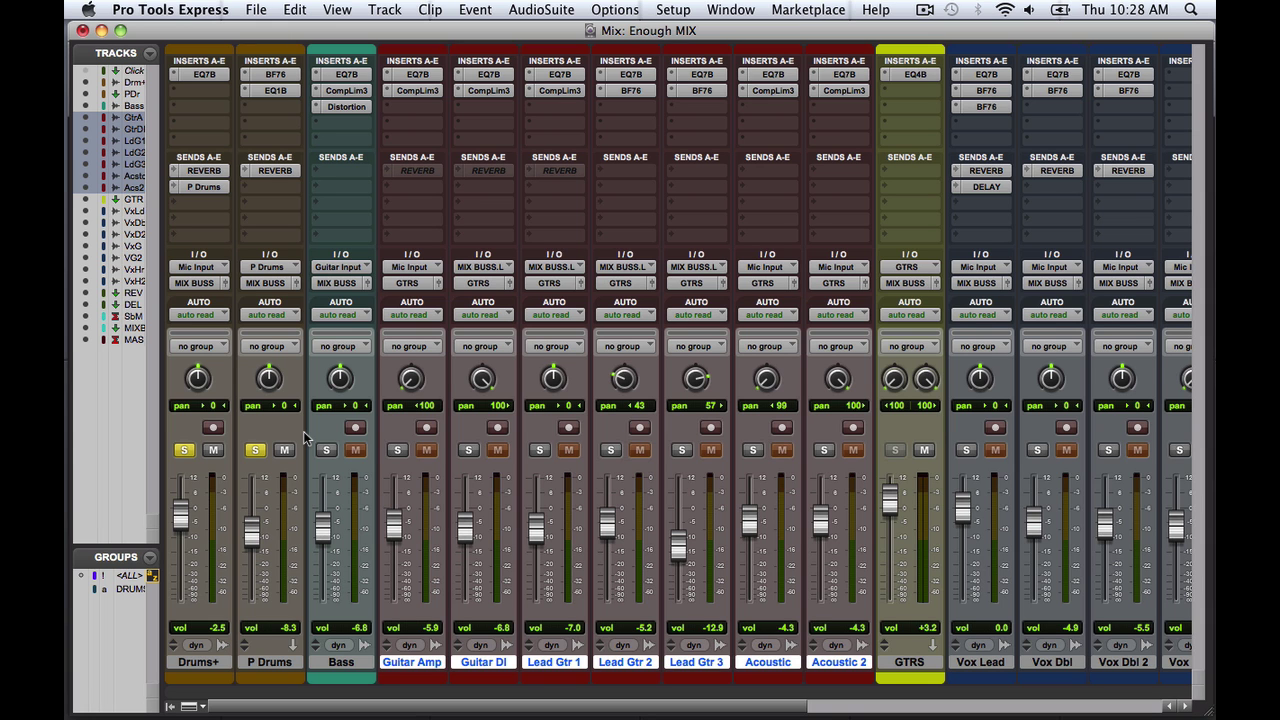
Examine the D-Verb settings on the REVERB track and close the plug-in window.
{"action": "scroll", "coordinate": [303, 431], "scroll_direction": "right", "scroll_amount": 10}
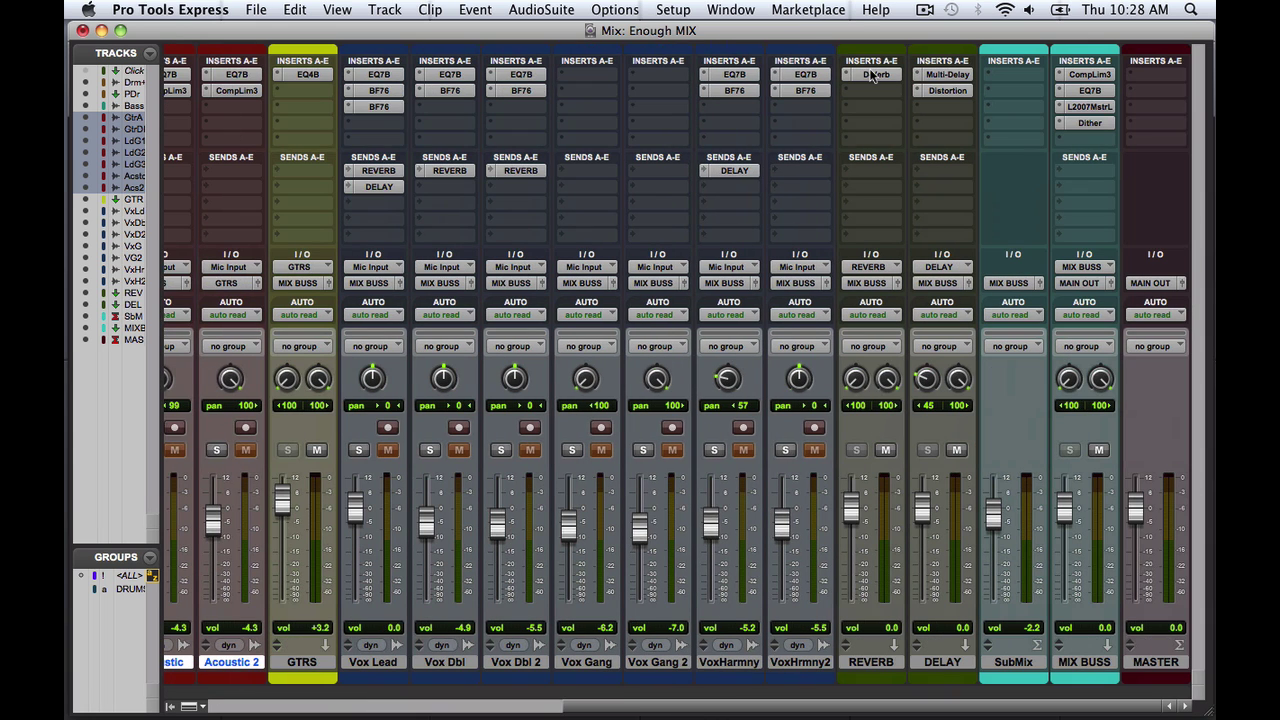
{"action": "left_click", "coordinate": [872, 76]}
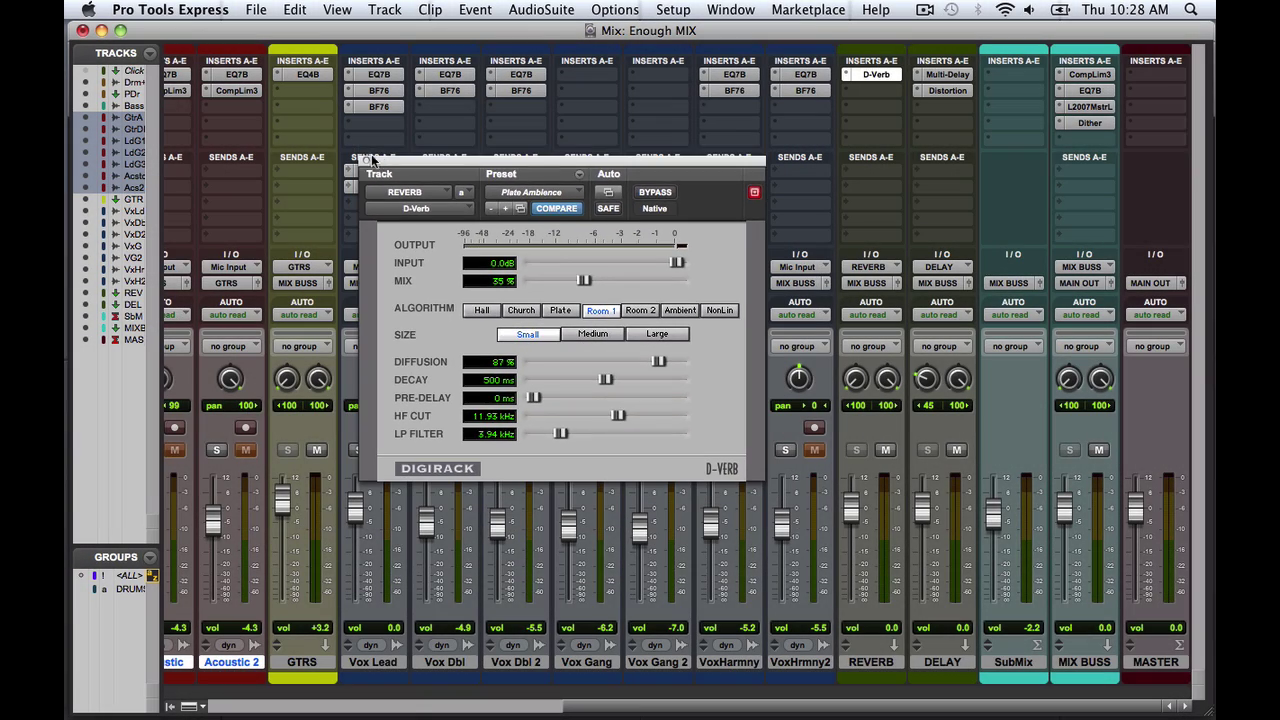
{"action": "left_click", "coordinate": [364, 162]}
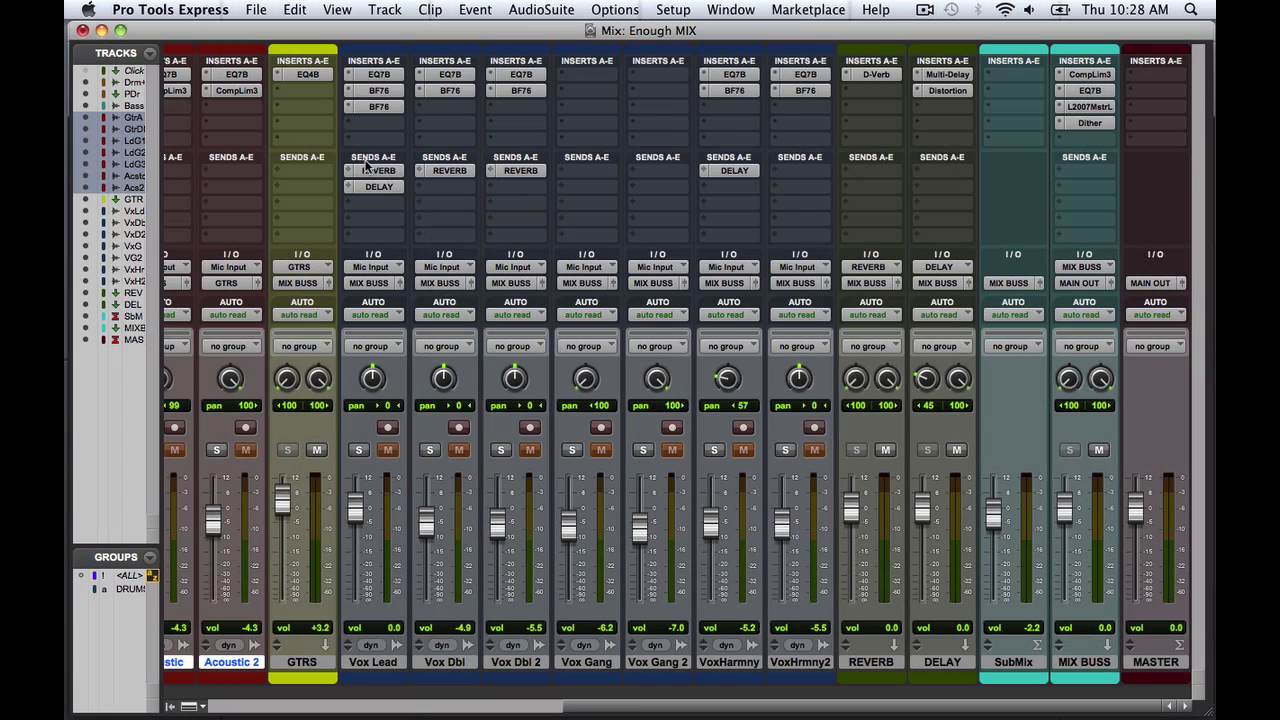
Solo Bass in place of Drums+ and P Drums, and bypass its EQ7B, CompLim3 and Distortion inserts.
{"action": "scroll", "coordinate": [407, 408], "scroll_direction": "left", "scroll_amount": 10}
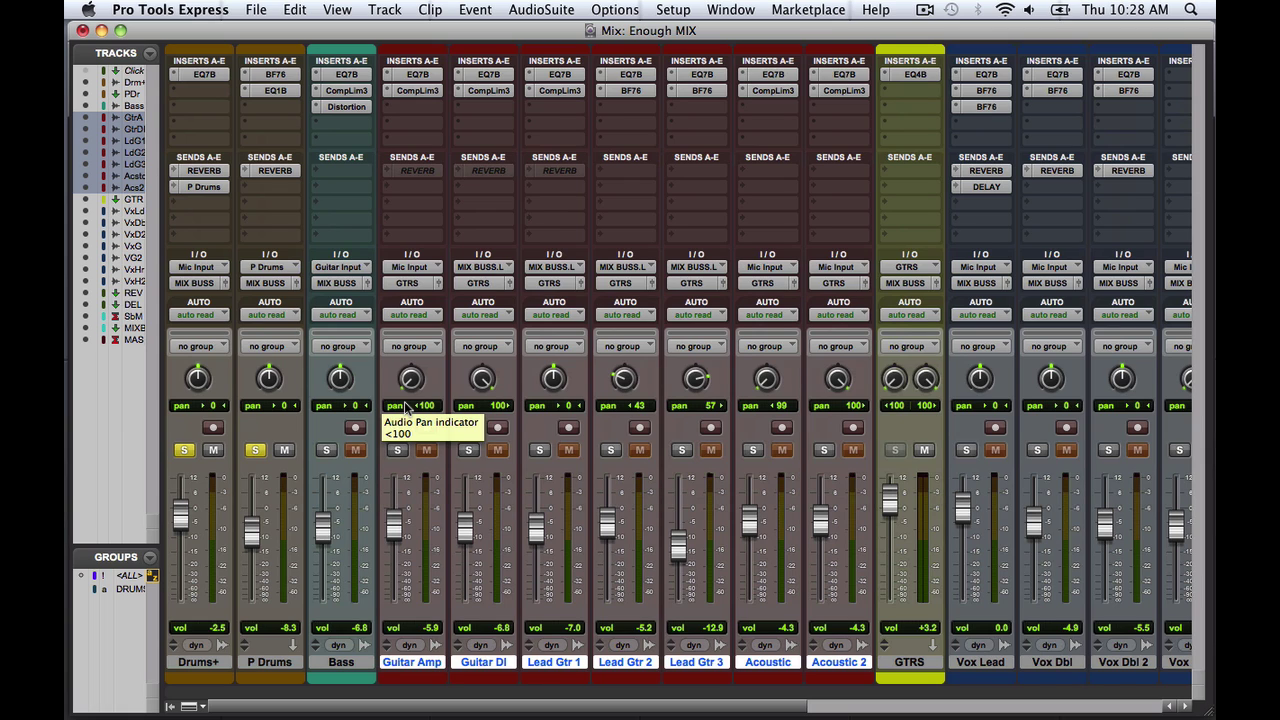
{"action": "left_click", "coordinate": [255, 450]}
{"action": "left_click", "coordinate": [186, 450]}
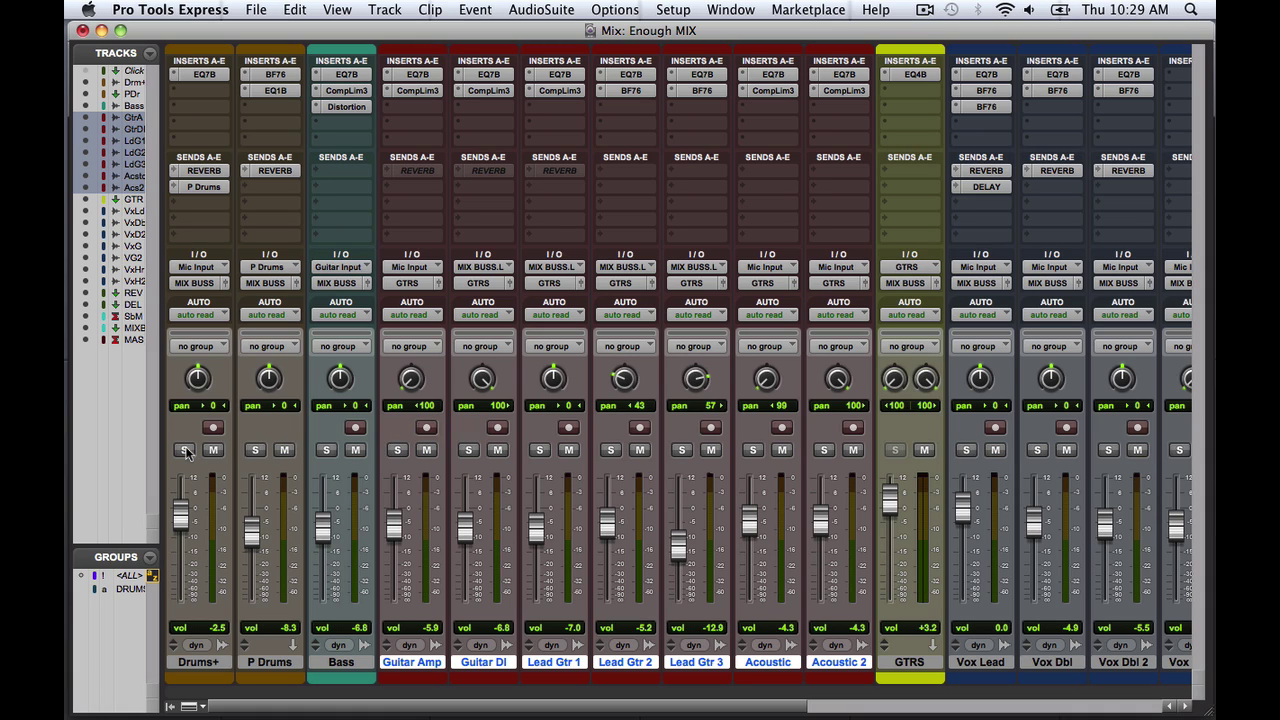
{"action": "left_click", "coordinate": [326, 450]}
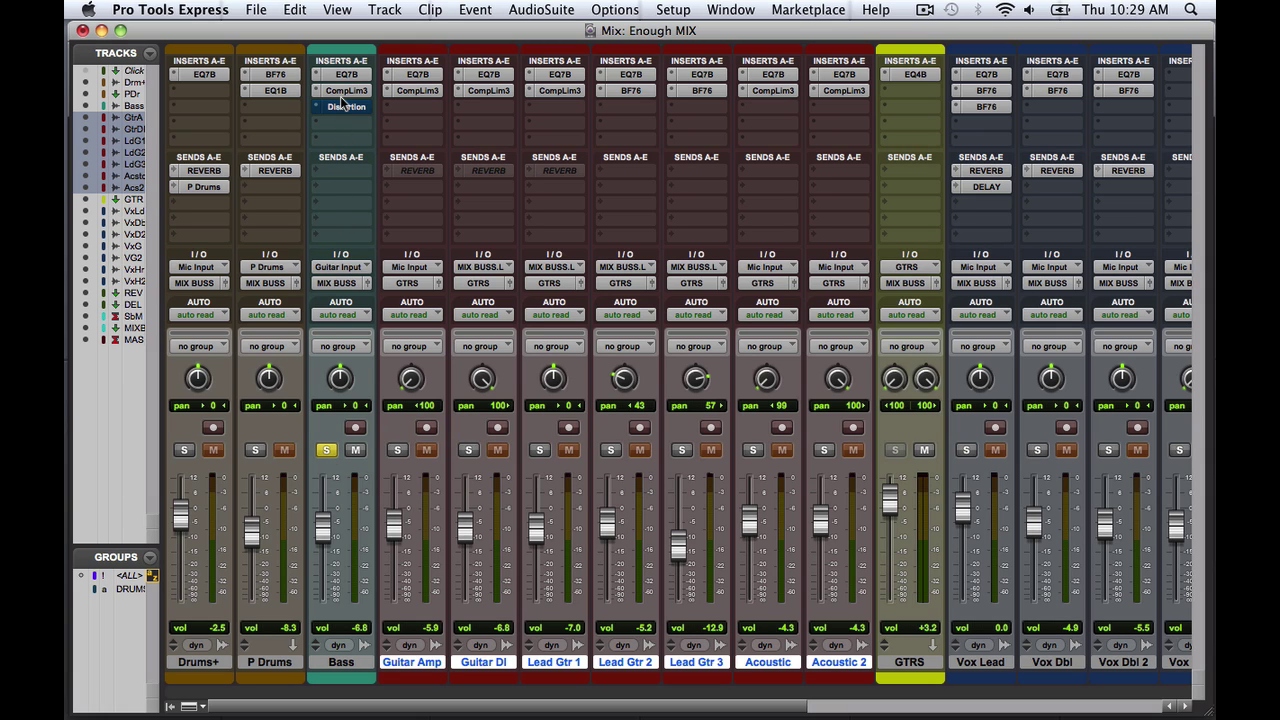
{"action": "left_click_drag", "start_coordinate": [341, 93], "coordinate": [345, 78]}
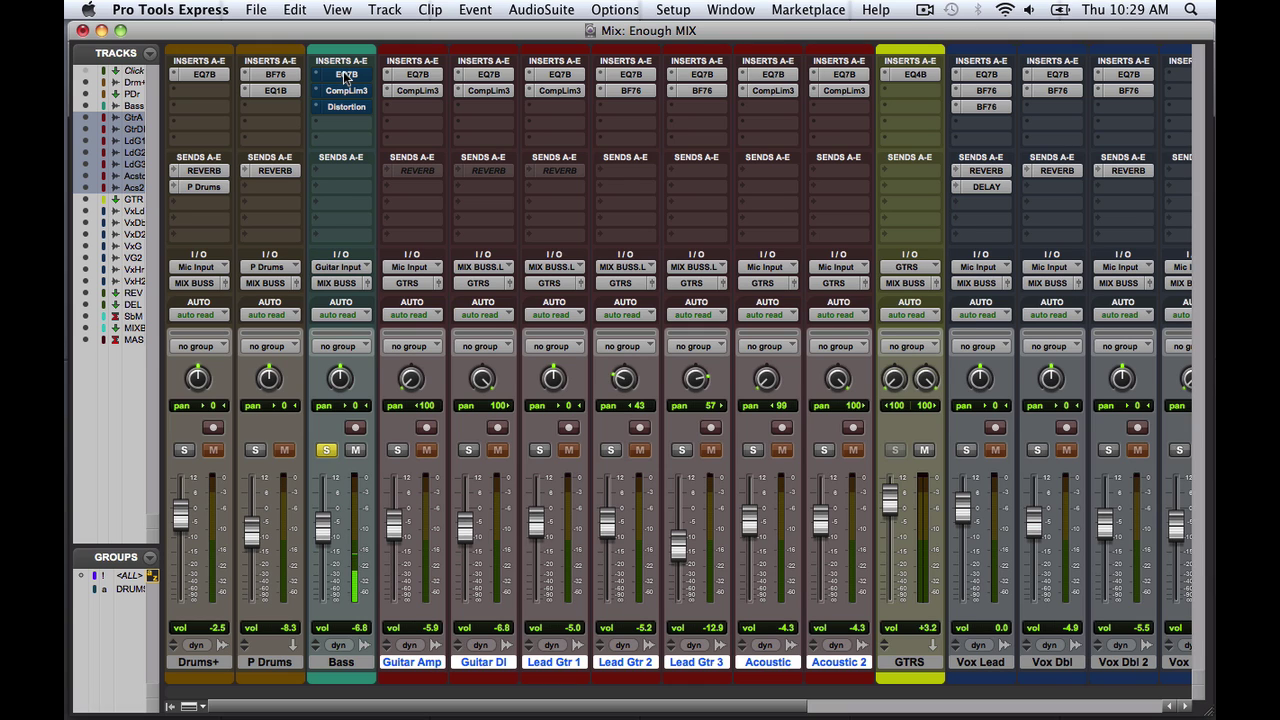
Take the EQ 3 7-Band, Compressor/Limiter and AIR Distortion on Bass out of bypass one by one during playback.
{"action": "left_click", "coordinate": [345, 78]}
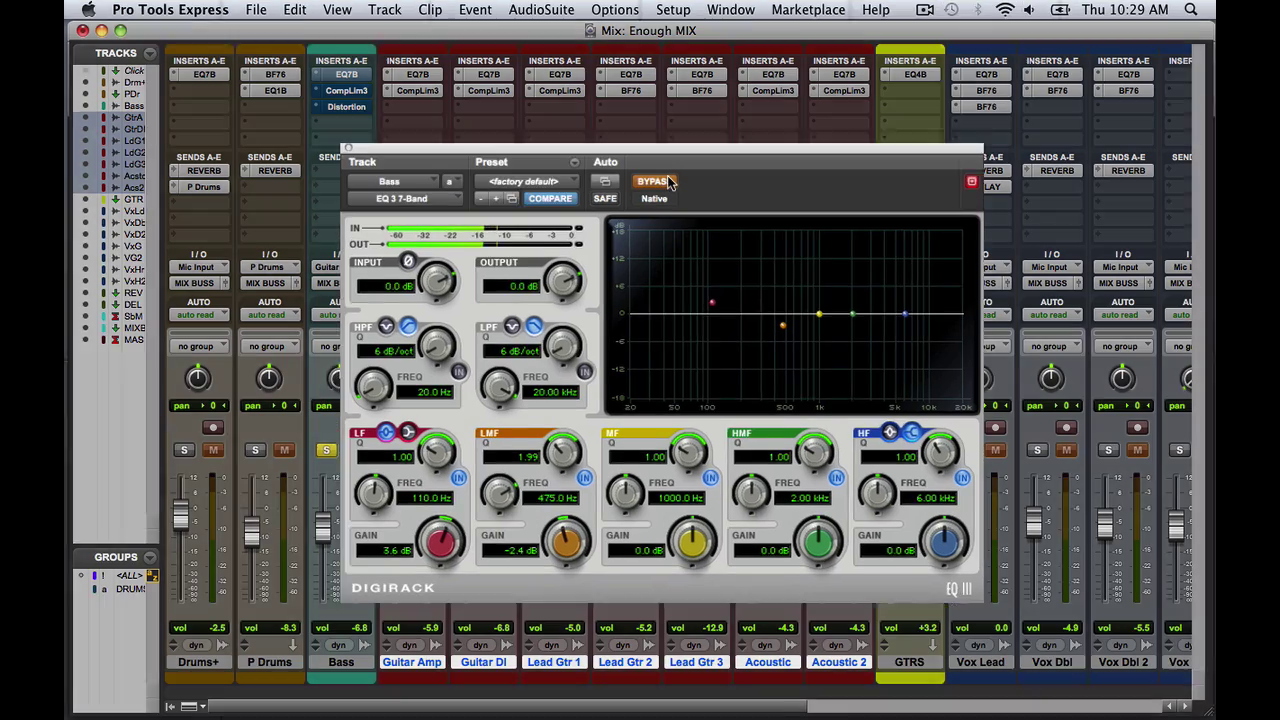
{"action": "left_click", "coordinate": [668, 192]}
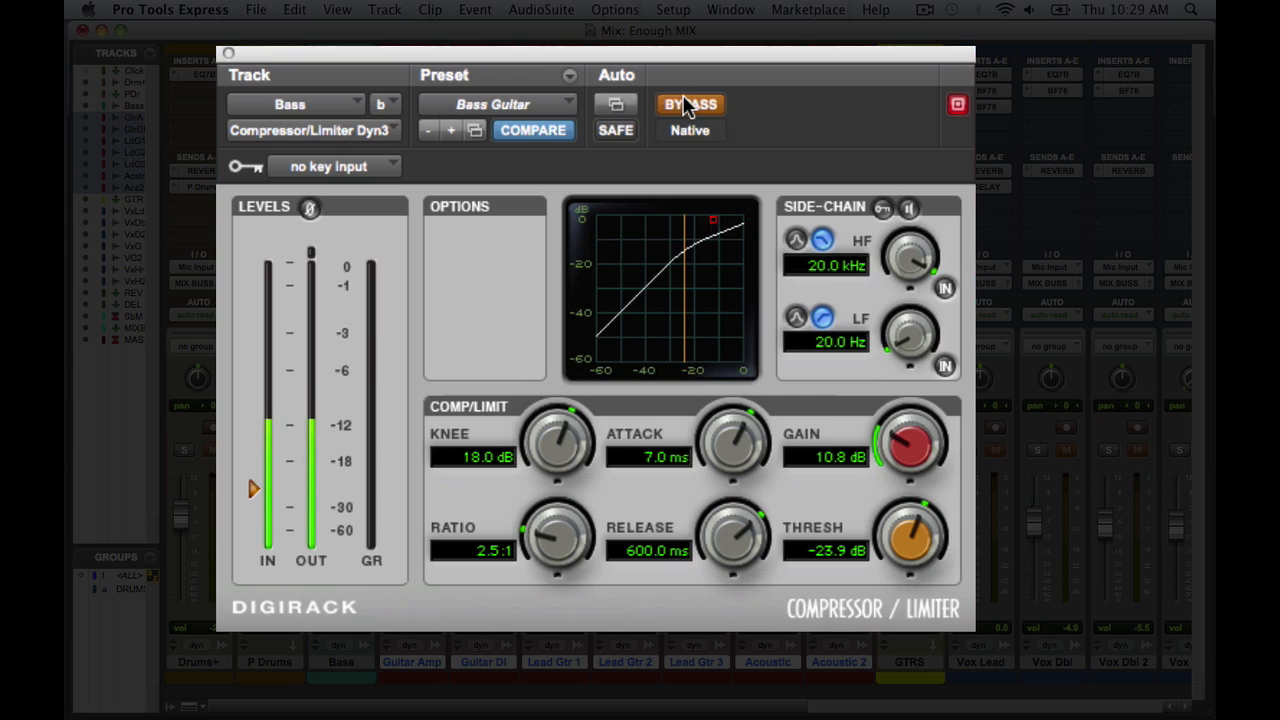
{"action": "left_click", "coordinate": [686, 106]}
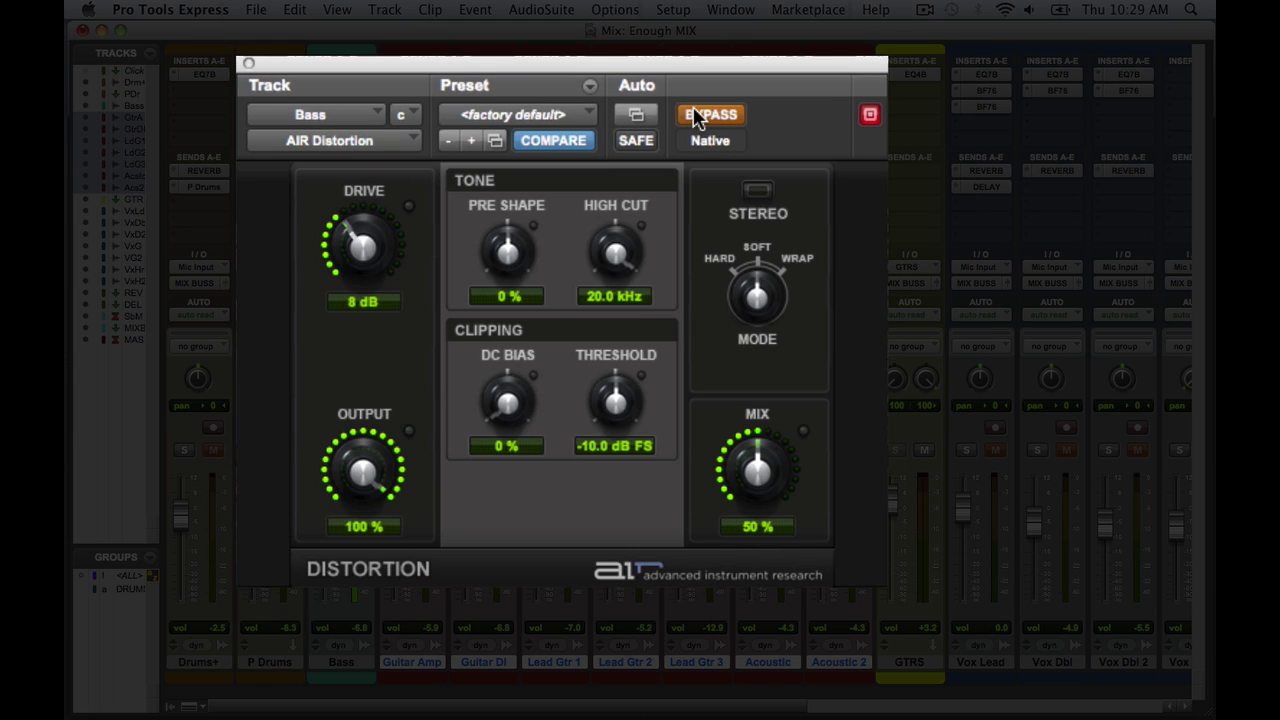
{"action": "left_click", "coordinate": [695, 115]}
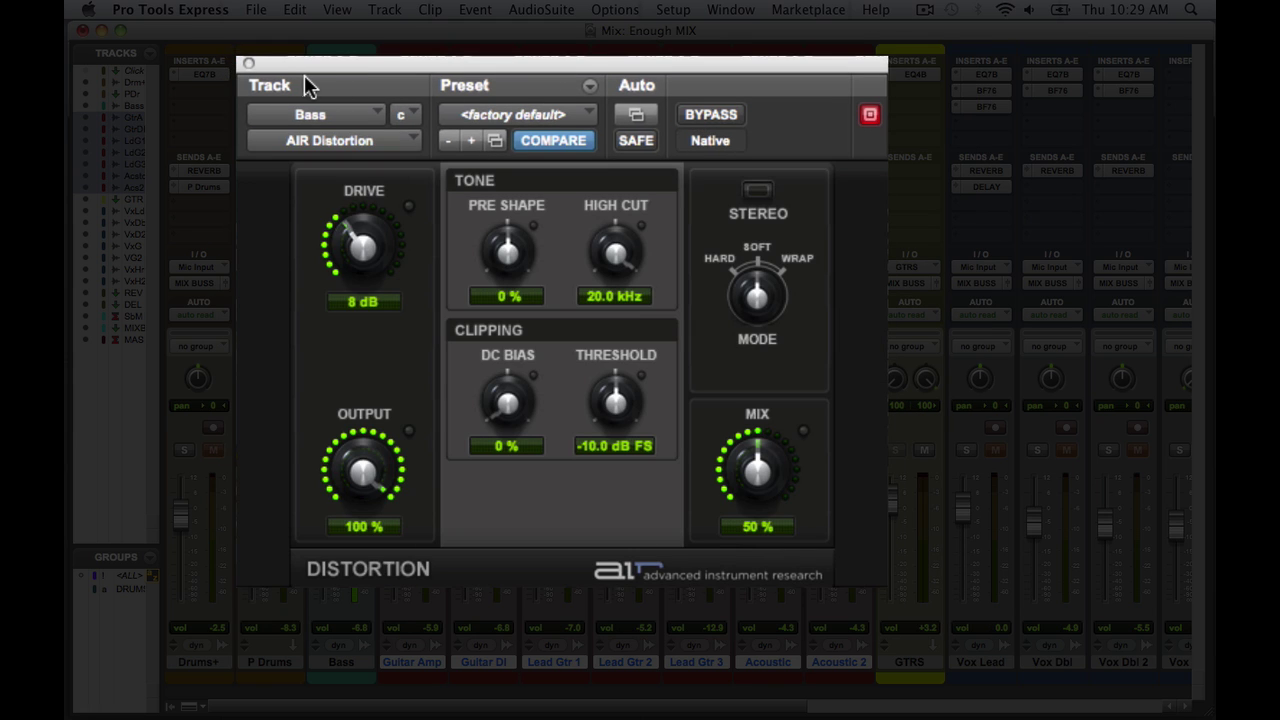
{"action": "left_click", "coordinate": [247, 62]}
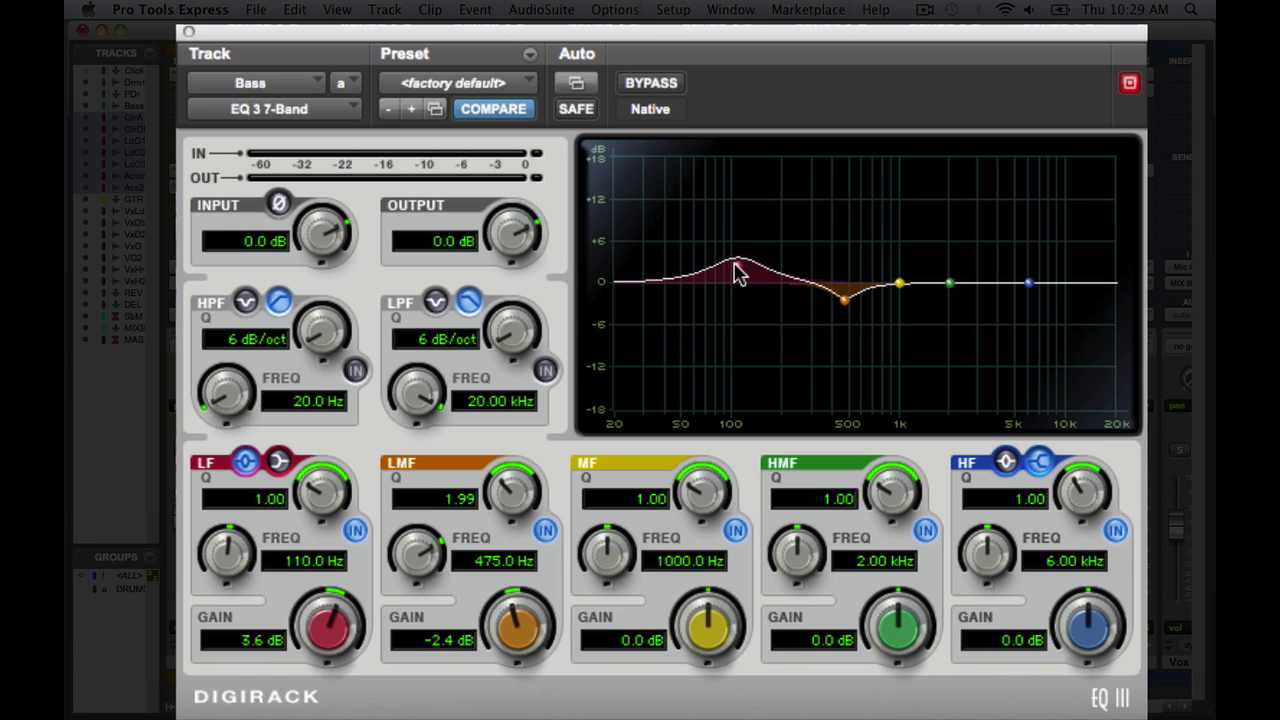
Review the settings of the EQ 3 7-Band, Compressor/Limiter and AIR Distortion on Bass, closing each window.
{"action": "left_click", "coordinate": [189, 36]}
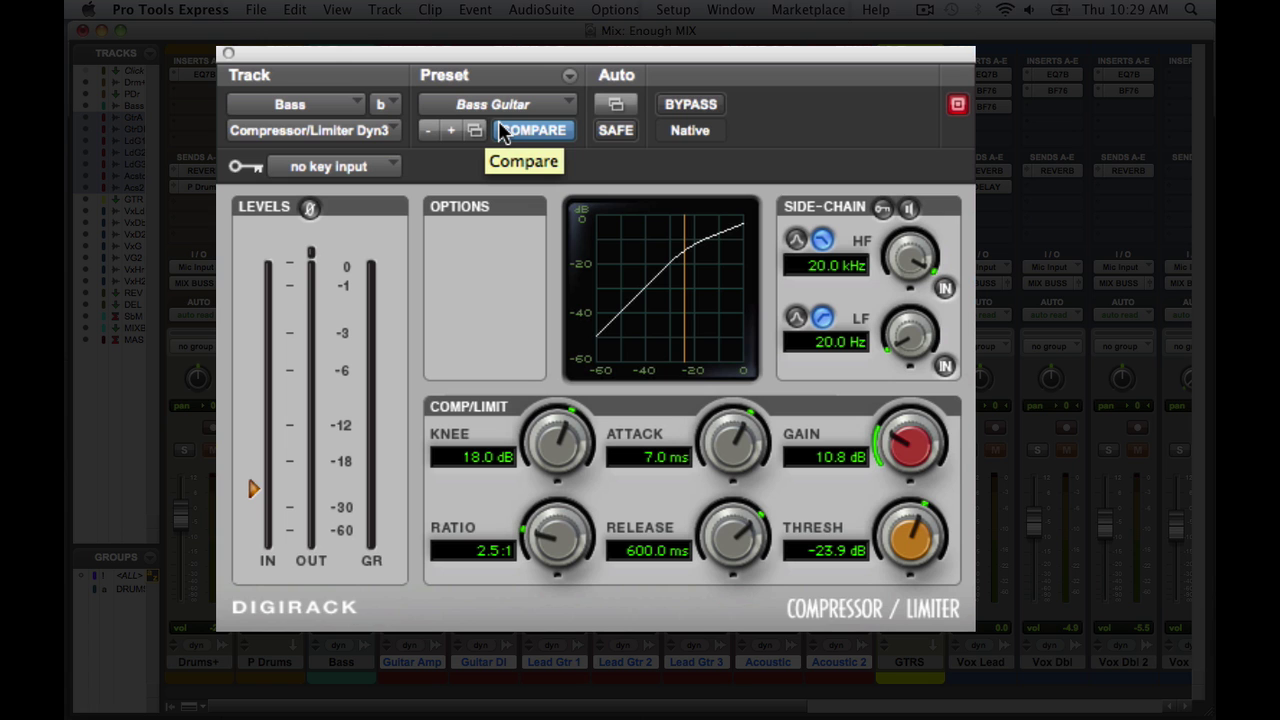
{"action": "left_click", "coordinate": [228, 52]}
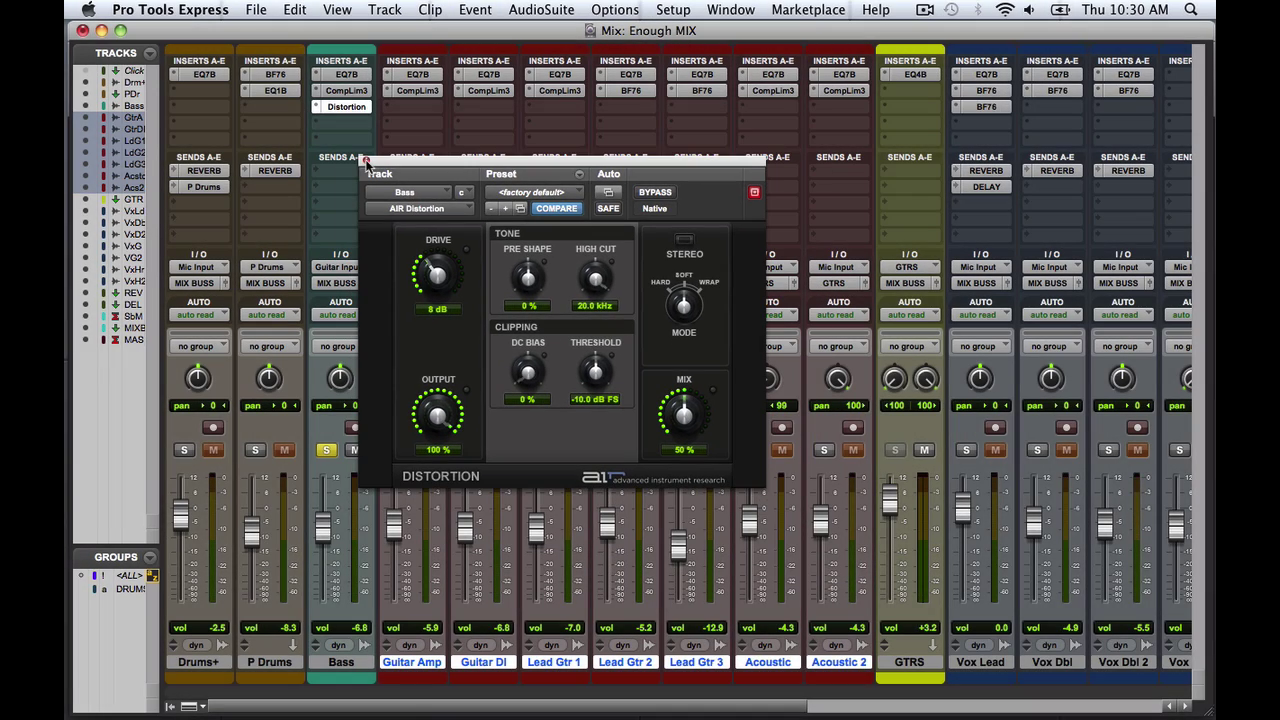
{"action": "left_click", "coordinate": [252, 65]}
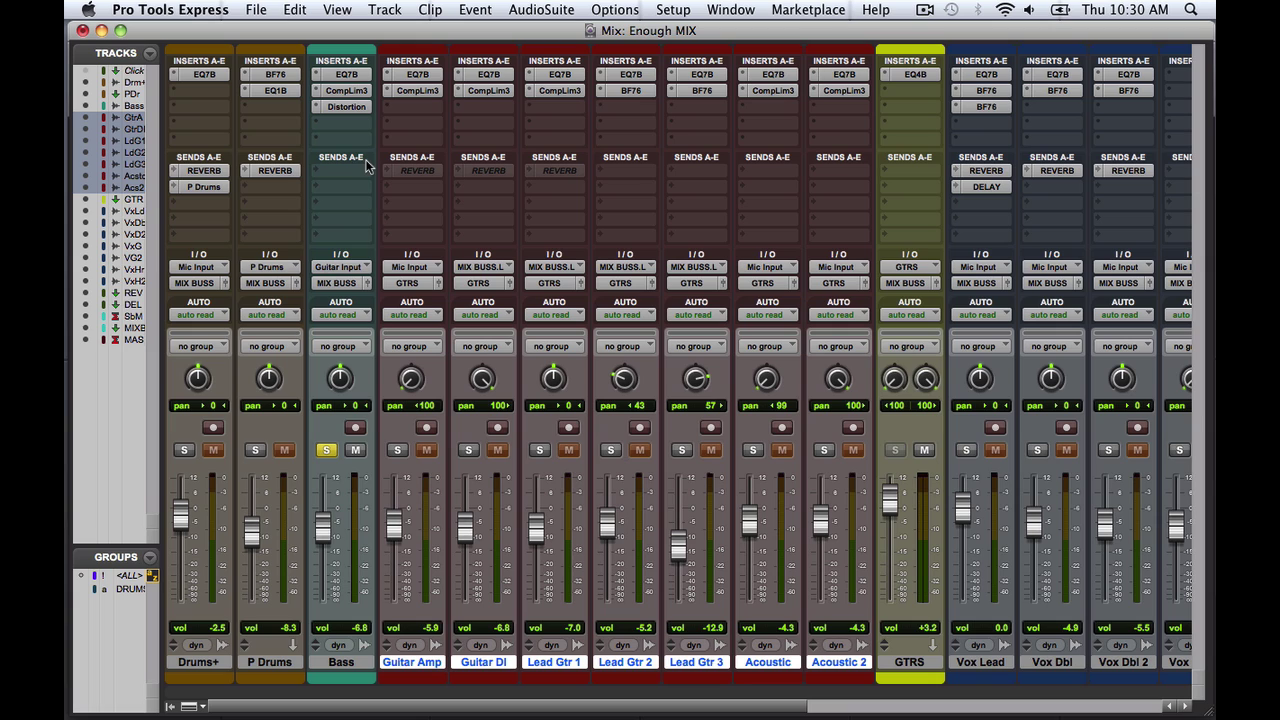
Unsolo Bass and review the EQ 3 7-Band on Guitar Amp, Guitar DI and Lead Gtr 1 to 3, plus Guitar Amp's Compressor/Limiter, closing the windows.
{"action": "left_click", "coordinate": [333, 455]}
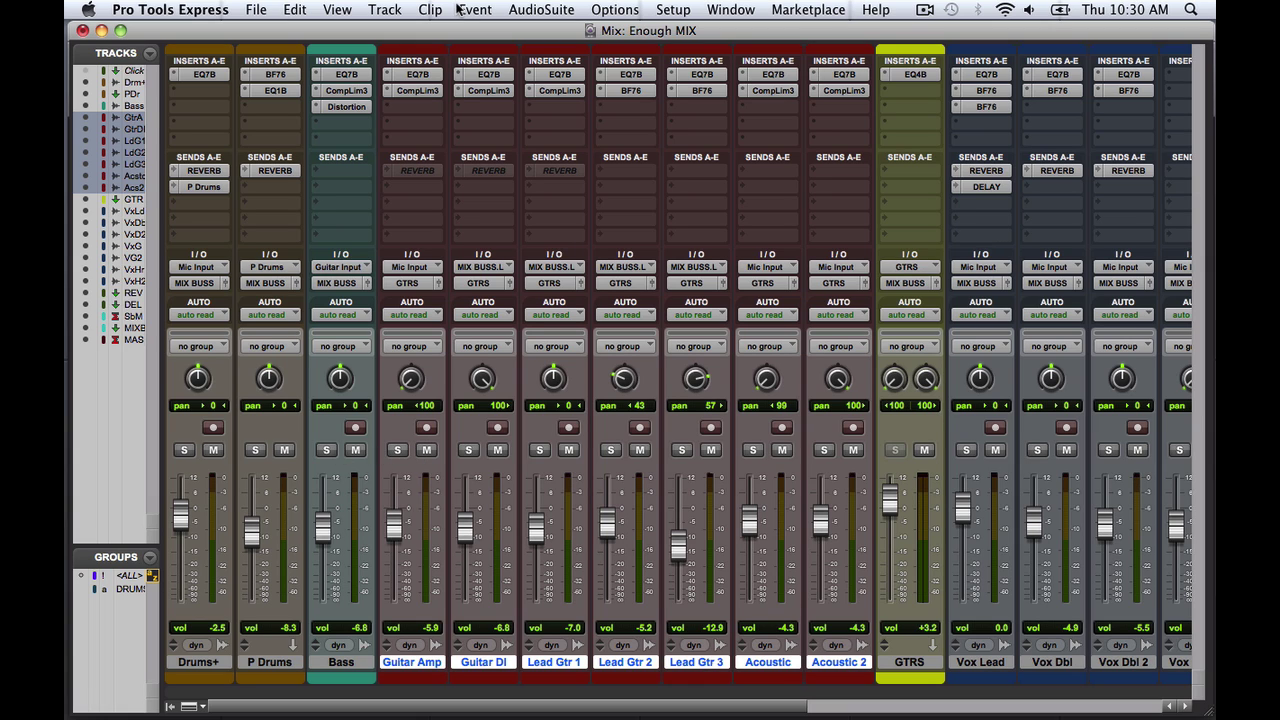
{"action": "left_click", "coordinate": [425, 79]}
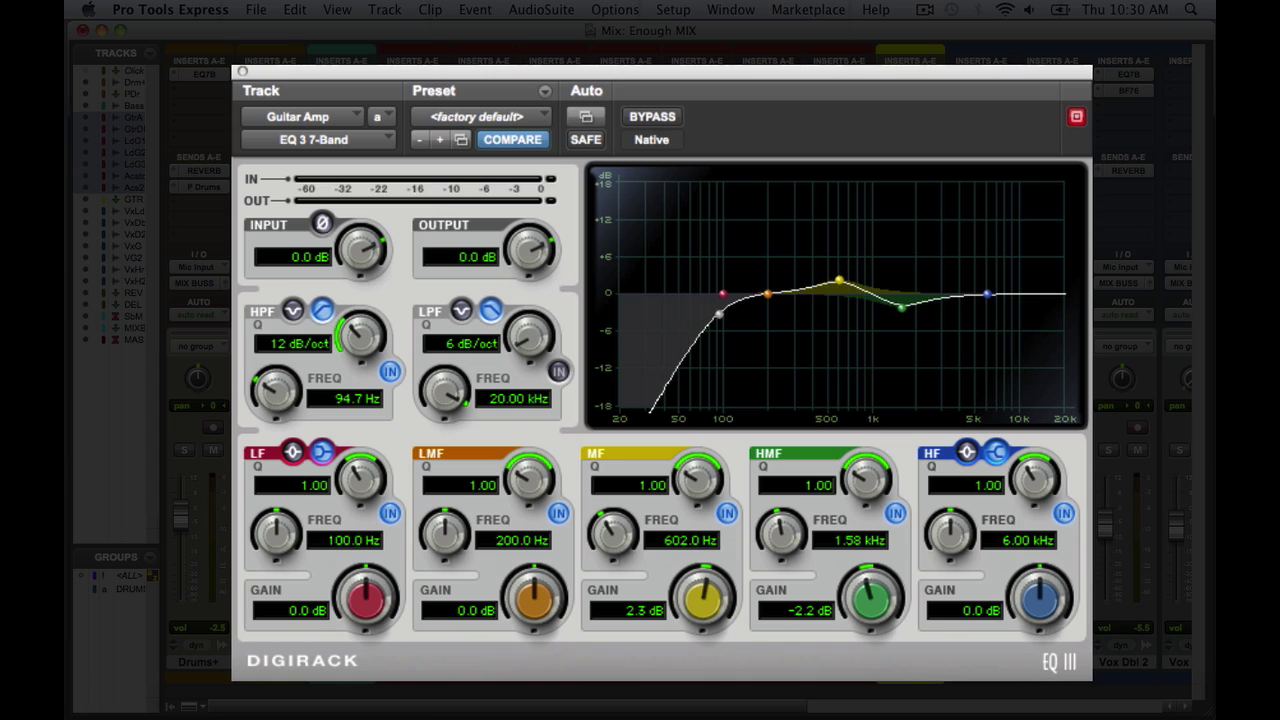
{"action": "left_click", "coordinate": [493, 77]}
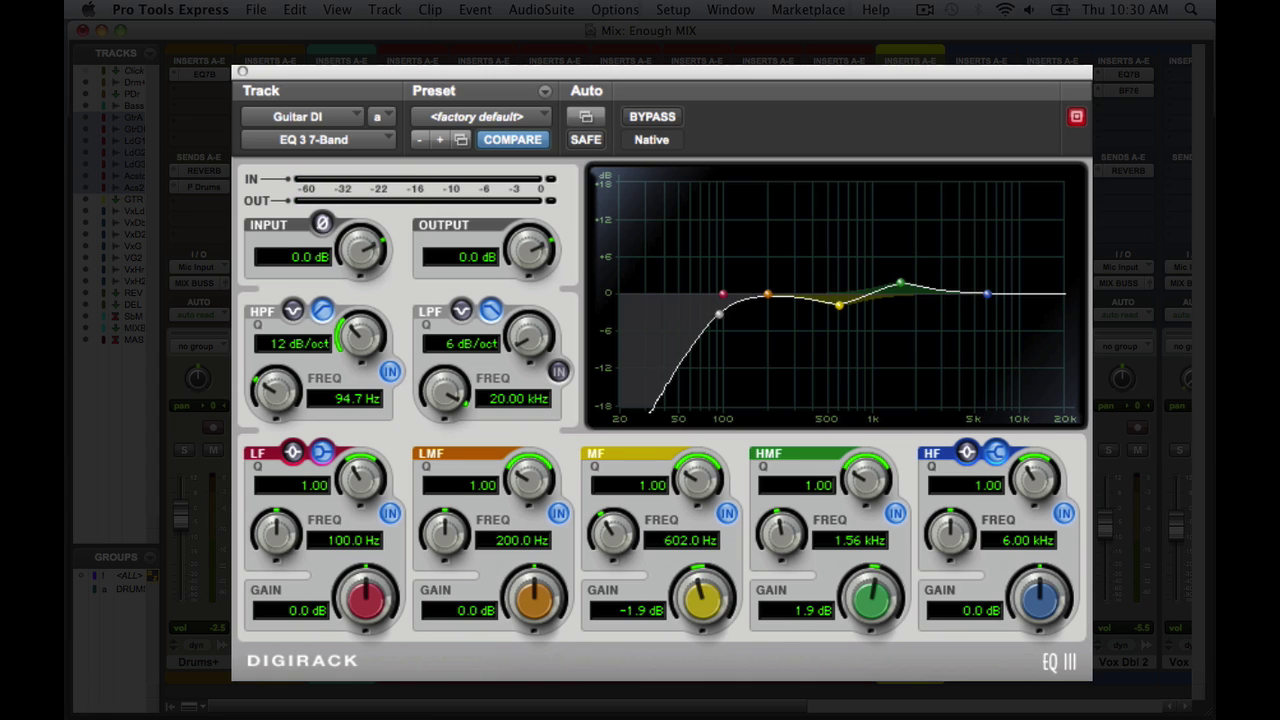
{"action": "left_click", "coordinate": [562, 76]}
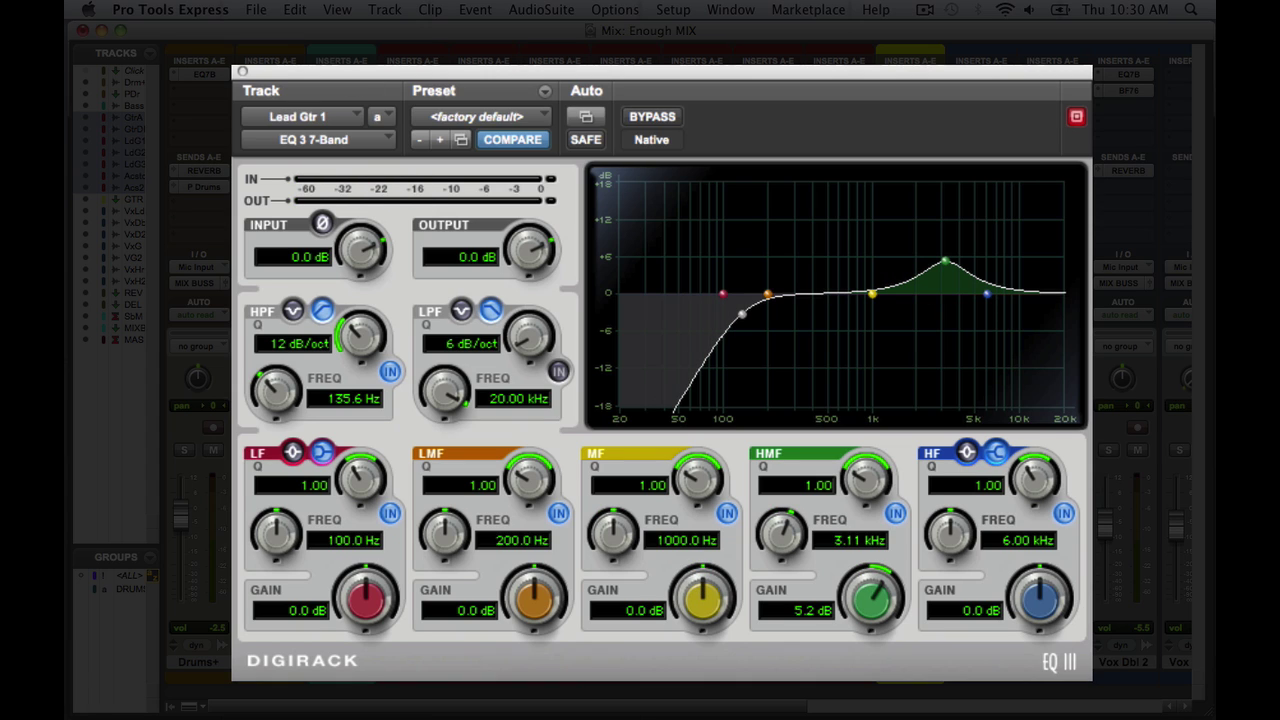
{"action": "left_click", "coordinate": [632, 76]}
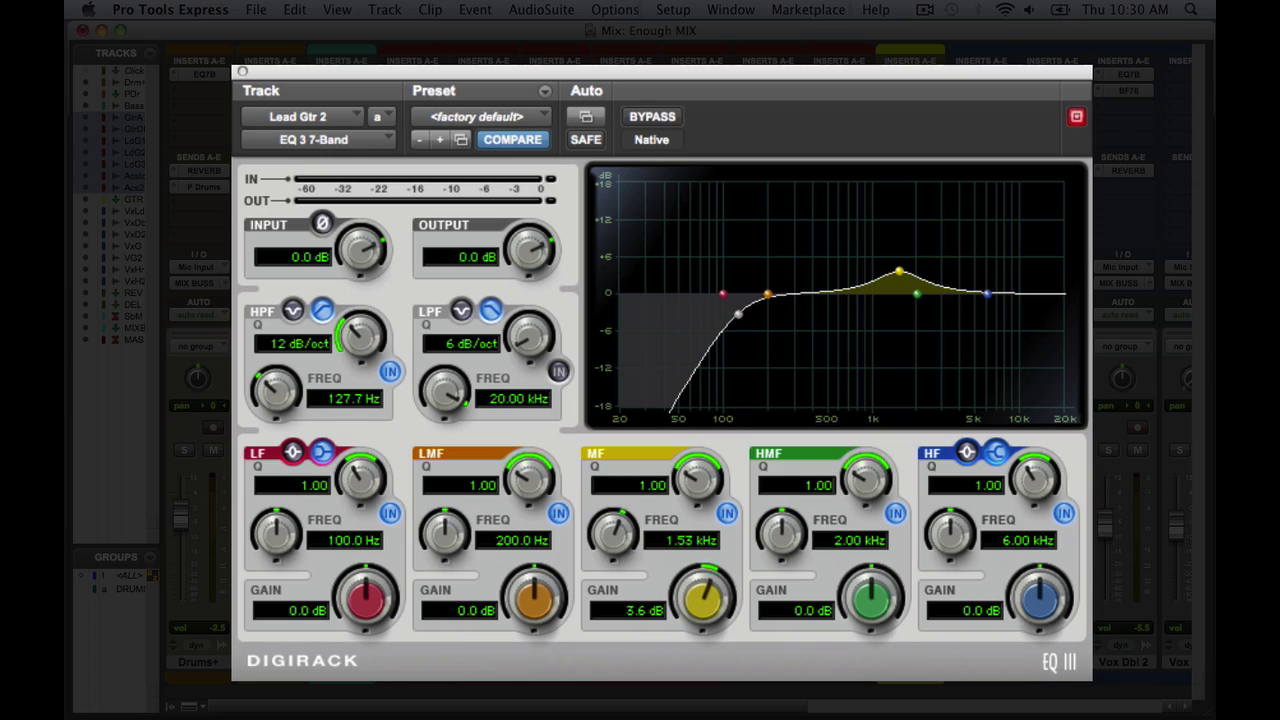
{"action": "left_click", "coordinate": [703, 76]}
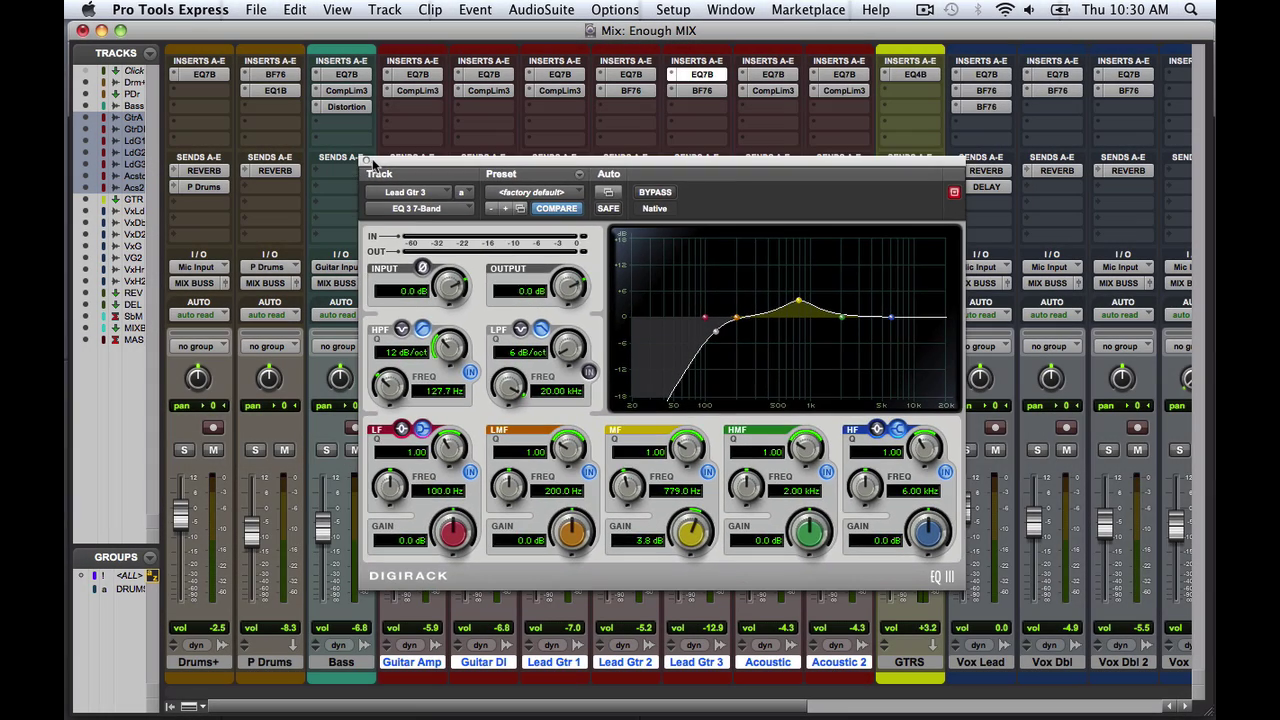
{"action": "left_click", "coordinate": [366, 160]}
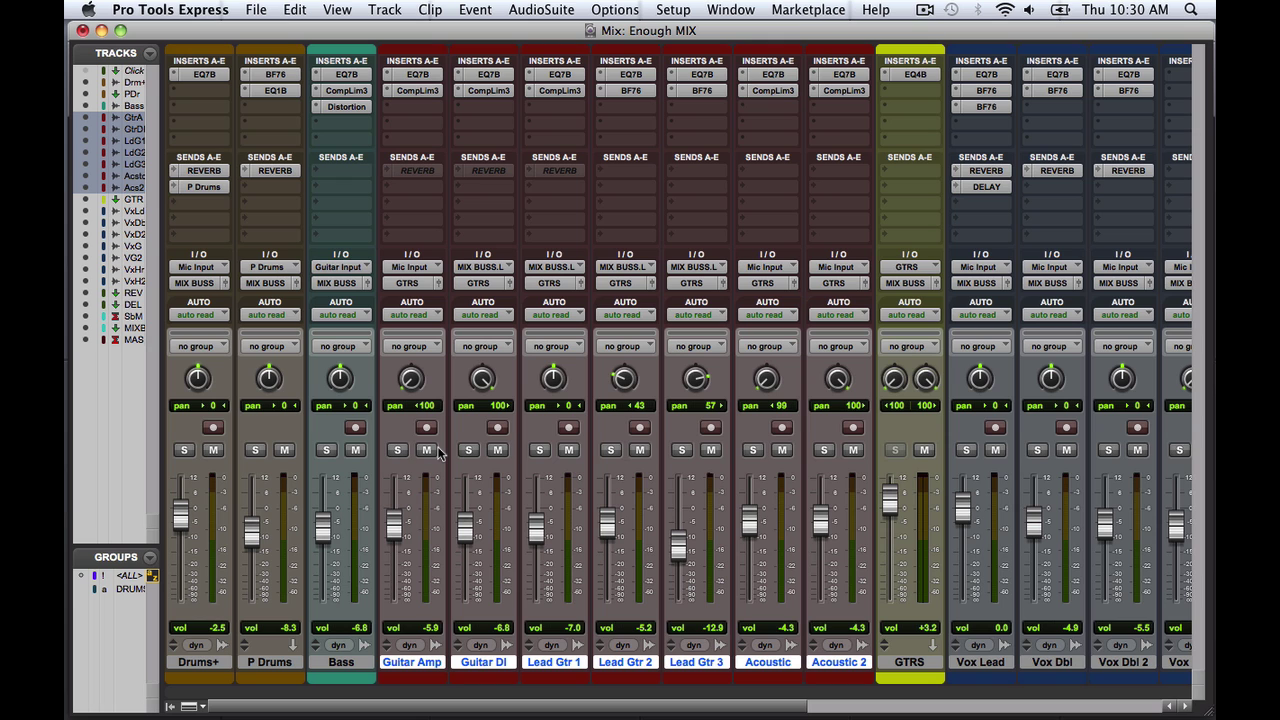
{"action": "left_click", "coordinate": [425, 93]}
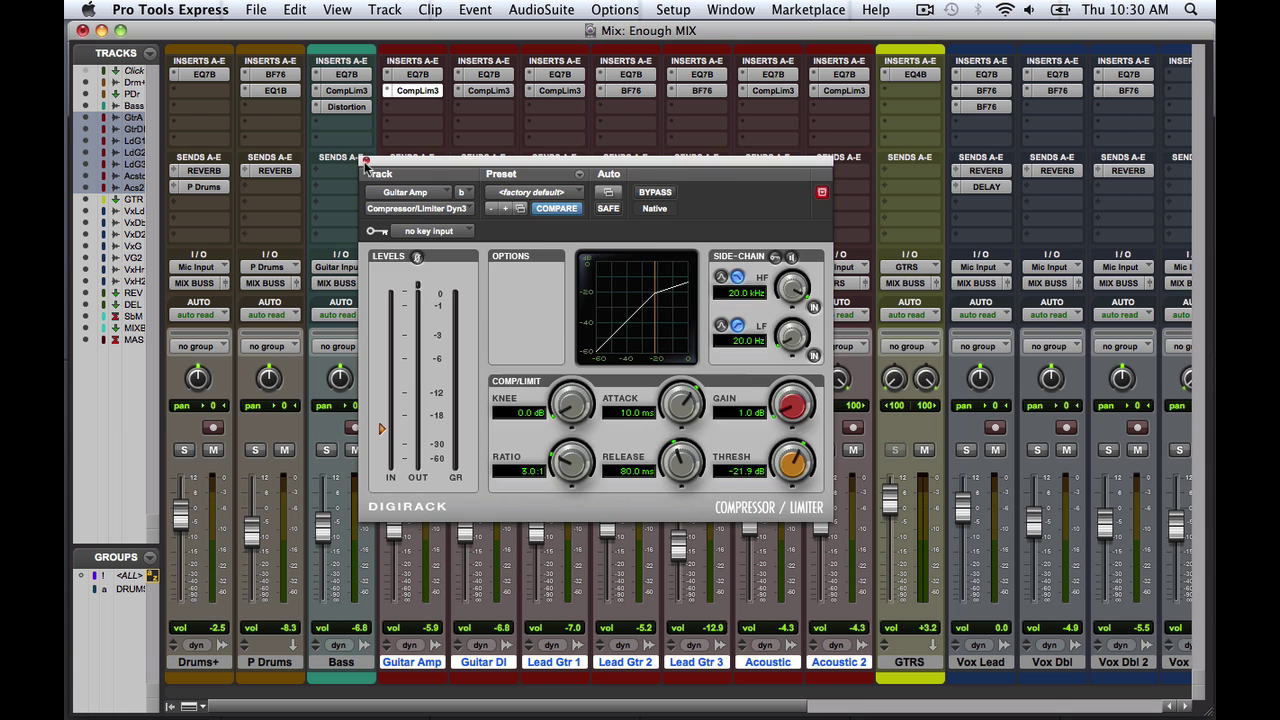
{"action": "left_click", "coordinate": [363, 165]}
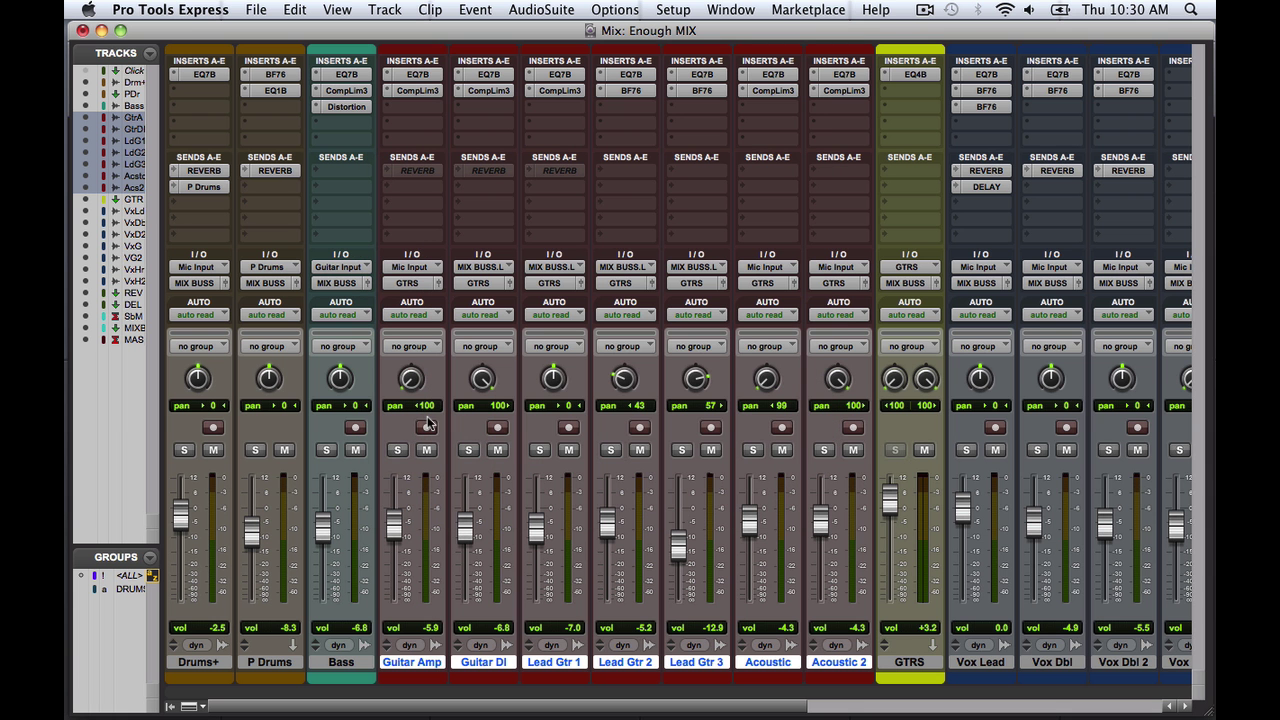
Solo Guitar Amp and Guitar DI, and bypass the EQ7B and CompLim3 inserts on both tracks.
{"action": "left_click", "coordinate": [394, 451]}
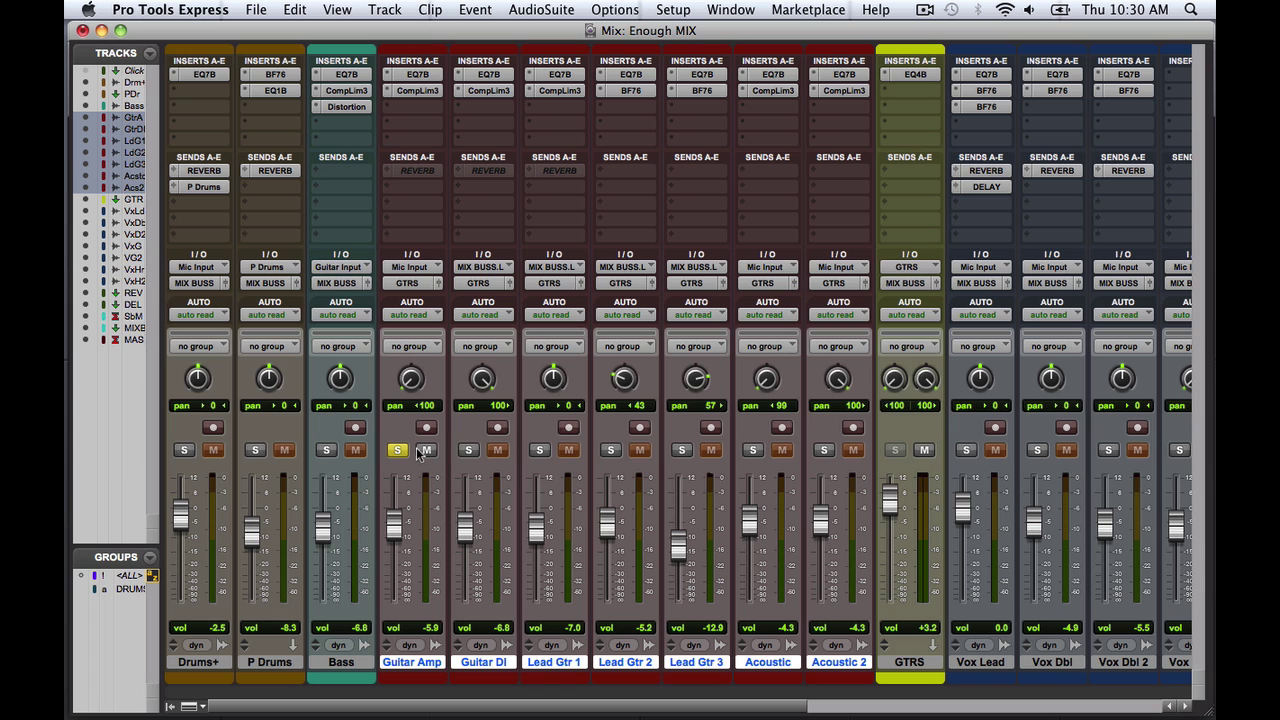
{"action": "left_click", "coordinate": [466, 451]}
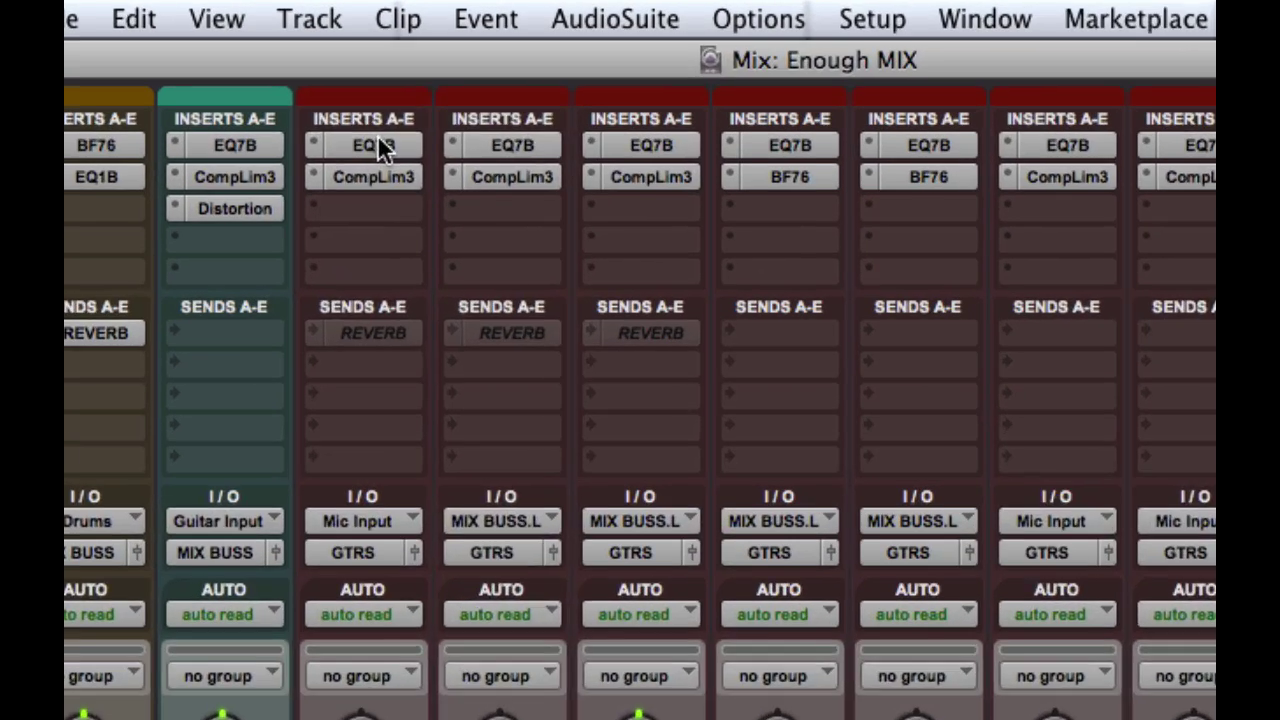
{"action": "left_click", "coordinate": [419, 74], "text": "super"}
{"action": "left_click", "coordinate": [485, 185], "text": "super"}
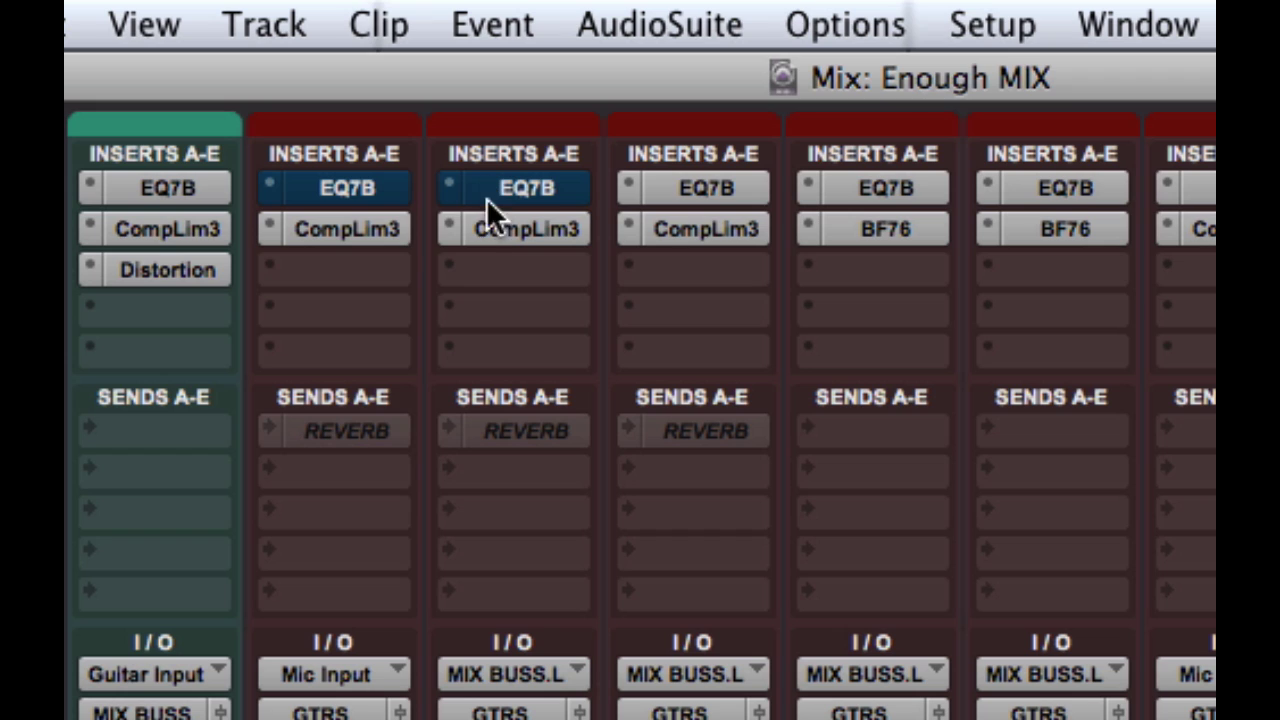
{"action": "left_click", "coordinate": [491, 226], "text": "super"}
{"action": "left_click", "coordinate": [402, 228], "text": "super"}
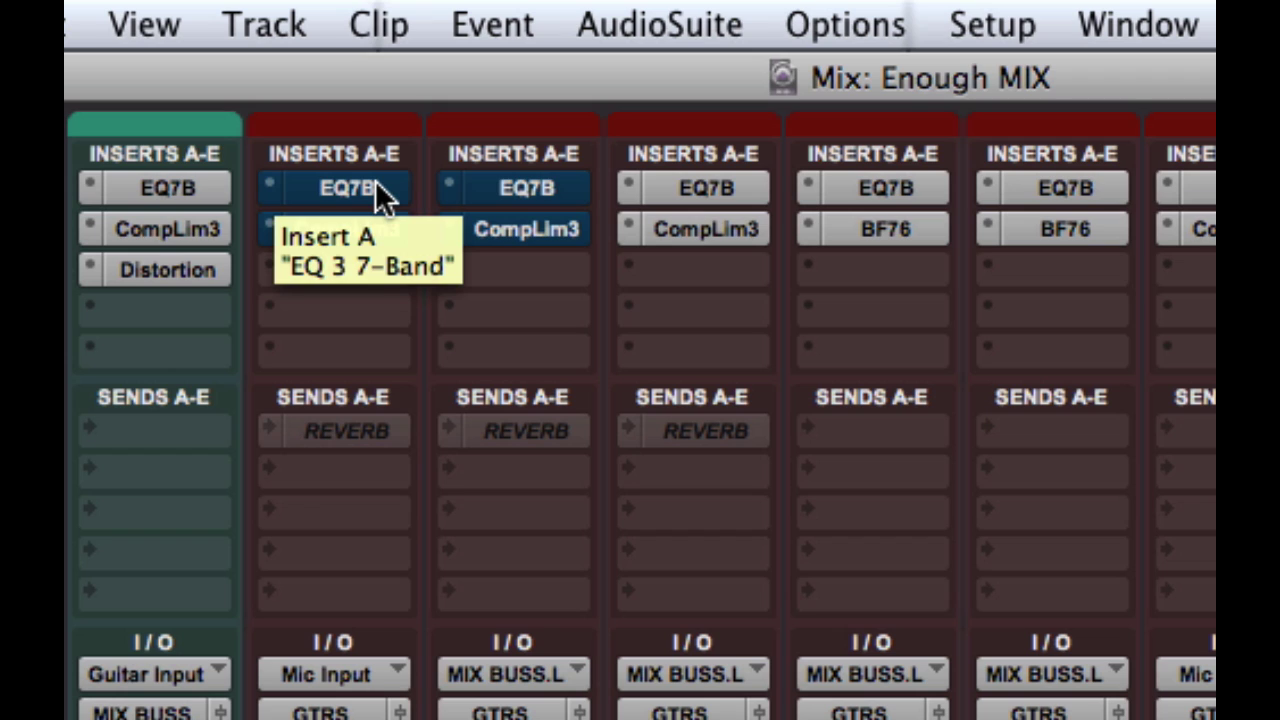
Take EQ7B and CompLim3 out of bypass in turn on Guitar Amp and Guitar DI.
{"action": "left_click", "coordinate": [383, 192], "text": "super"}
{"action": "left_click", "coordinate": [490, 190], "text": "super"}
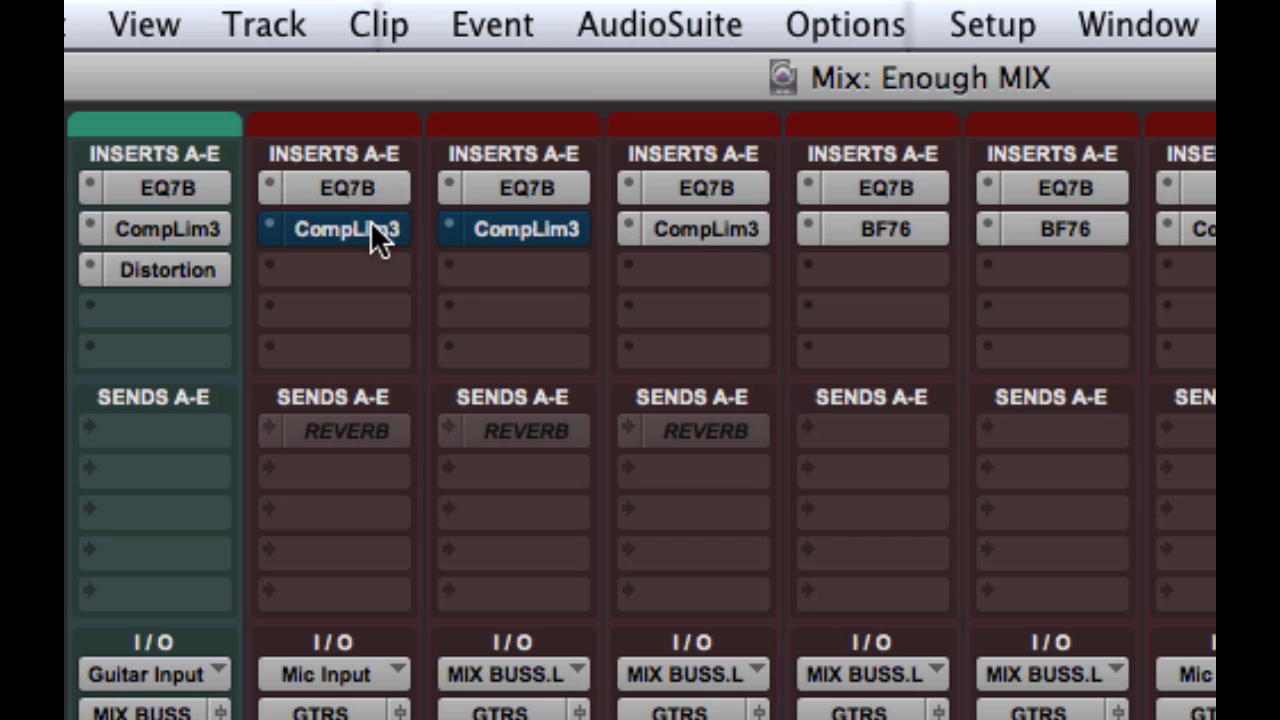
{"action": "left_click", "coordinate": [370, 224], "text": "super"}
{"action": "left_click", "coordinate": [497, 224], "text": "super"}
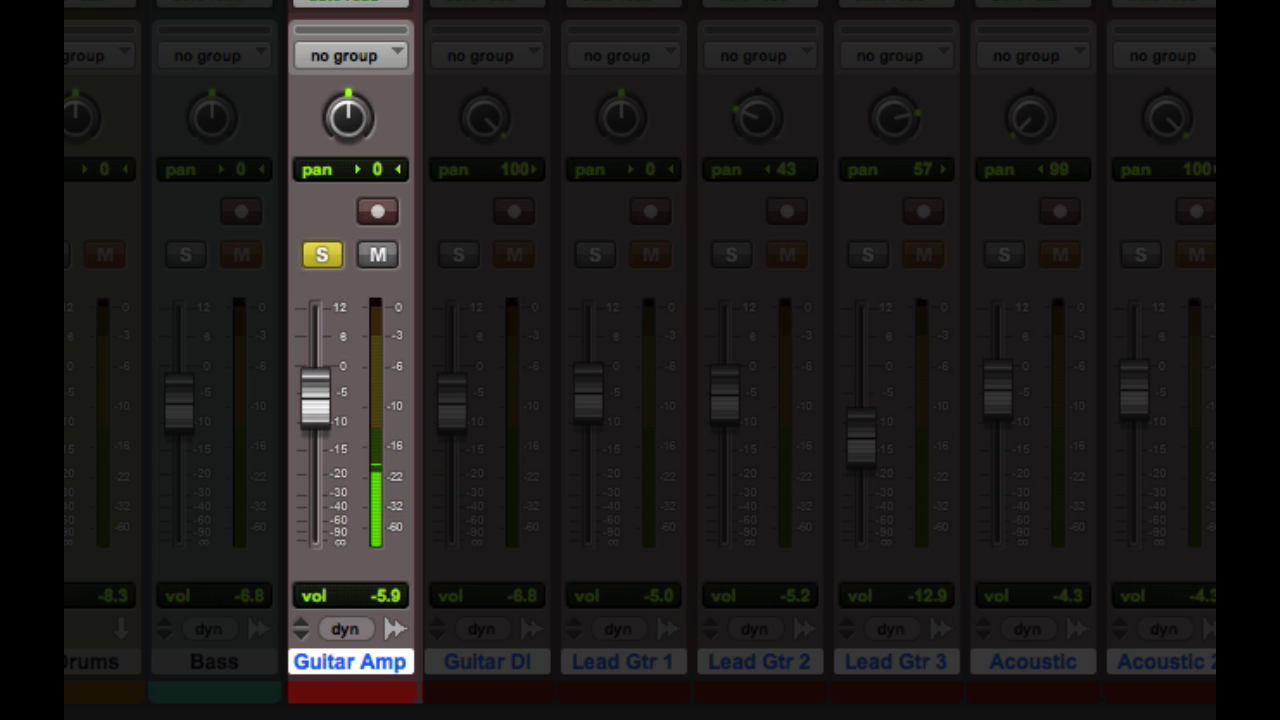
Stop playback, solo Guitar DI in place of Guitar Amp and start playback again.
{"action": "key", "text": "space"}
{"action": "left_click", "coordinate": [472, 247]}
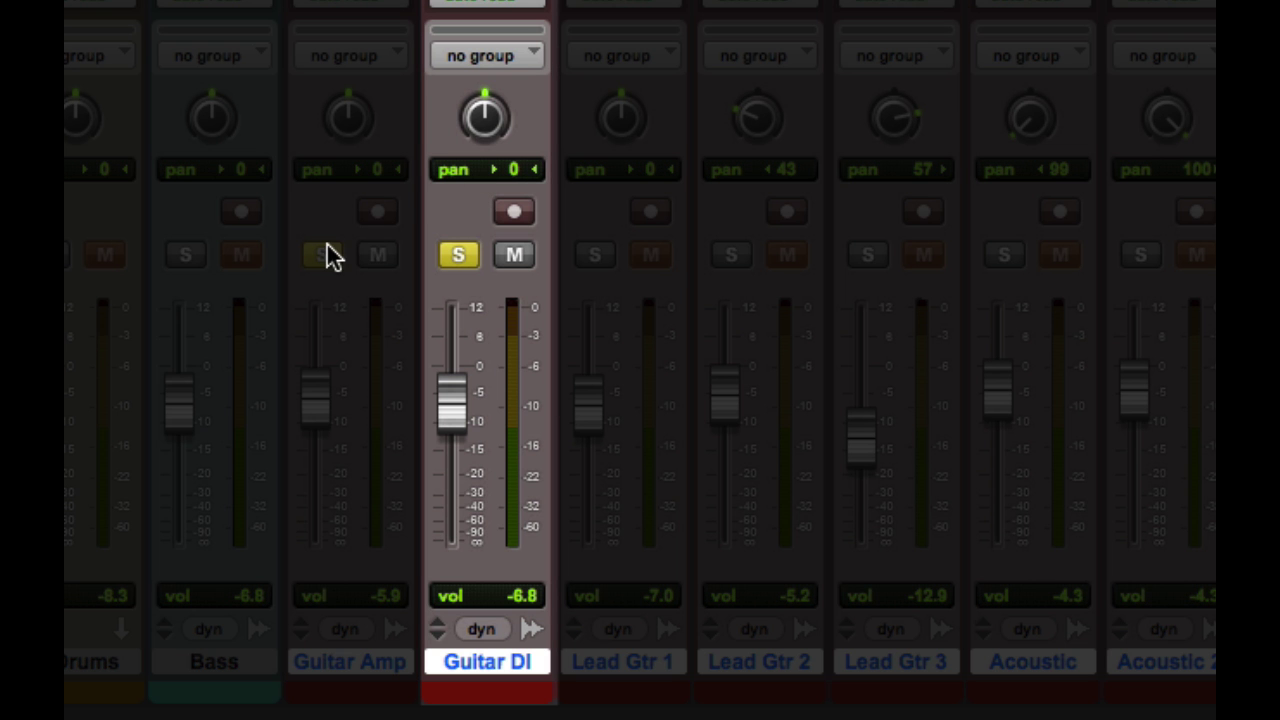
{"action": "left_click", "coordinate": [324, 255]}
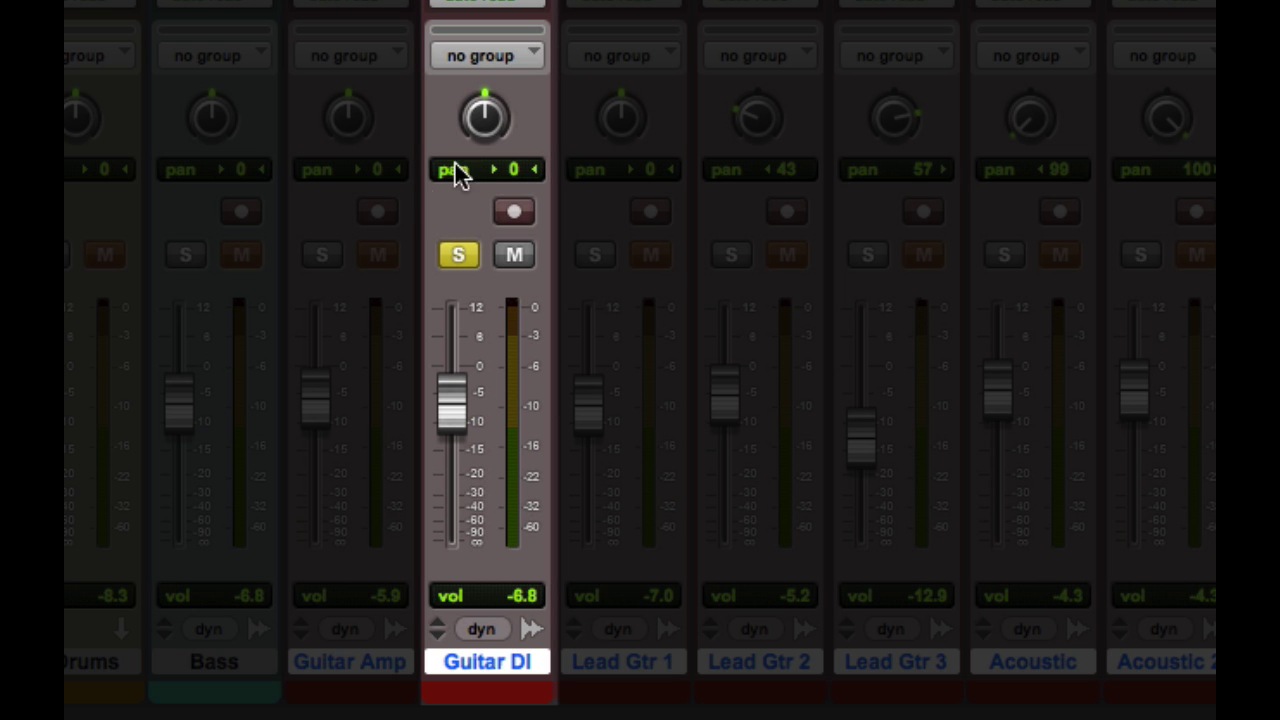
{"action": "key", "text": "space"}
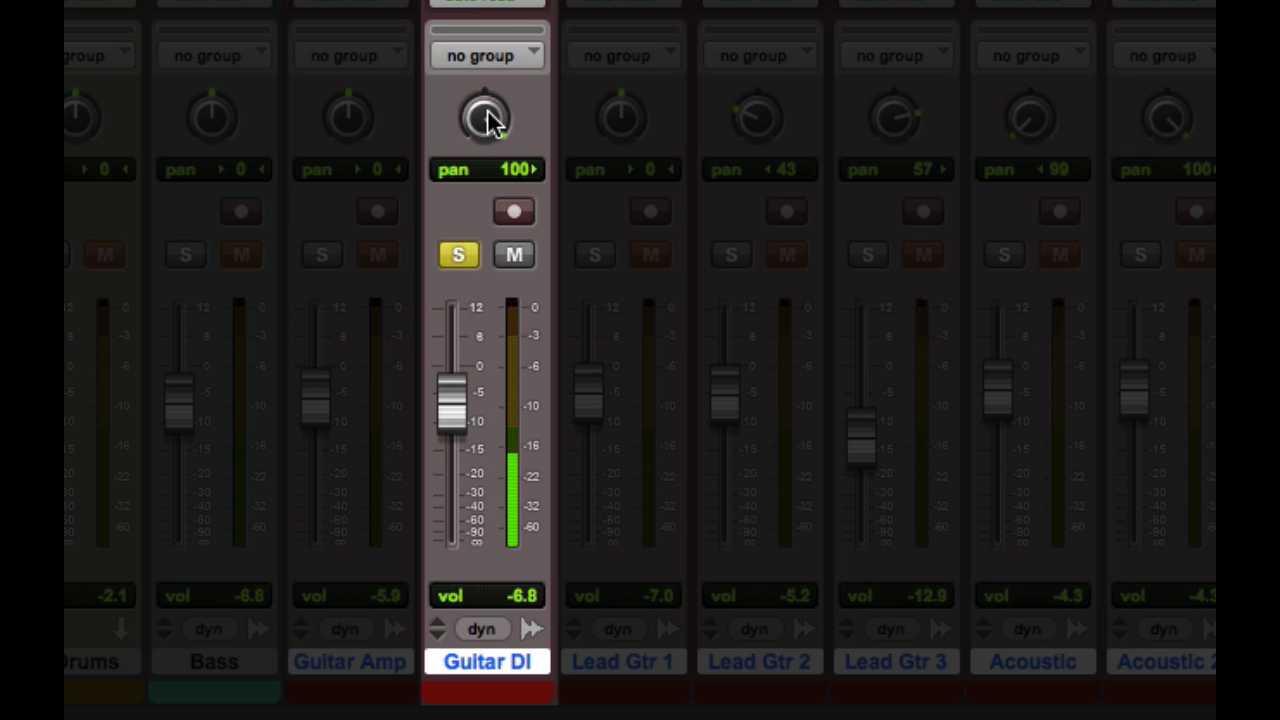
Compare Guitar DI panned near centre and 100 right, pan Guitar Amp 100 left, and unsolo Guitar DI.
{"action": "left_click_drag", "start_coordinate": [486, 124], "coordinate": [493, 242]}
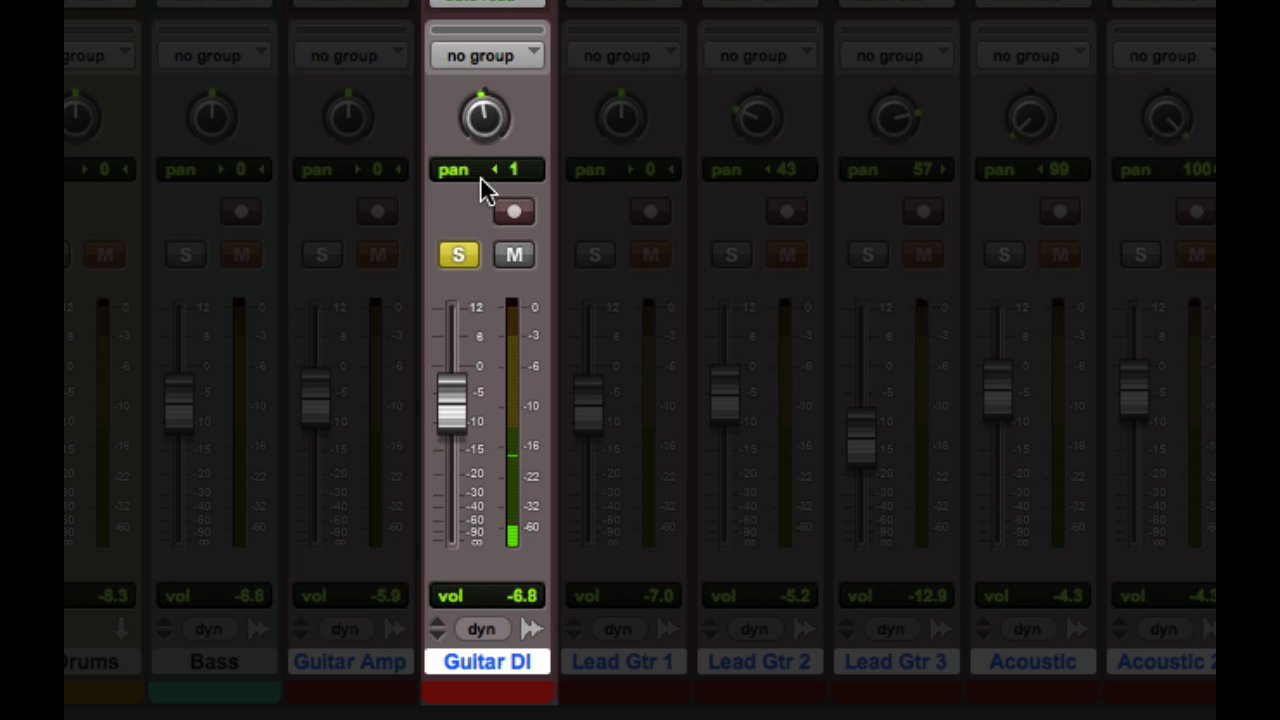
{"action": "left_click_drag", "start_coordinate": [480, 112], "coordinate": [405, 5]}
{"action": "left_click_drag", "start_coordinate": [356, 112], "coordinate": [416, 459]}
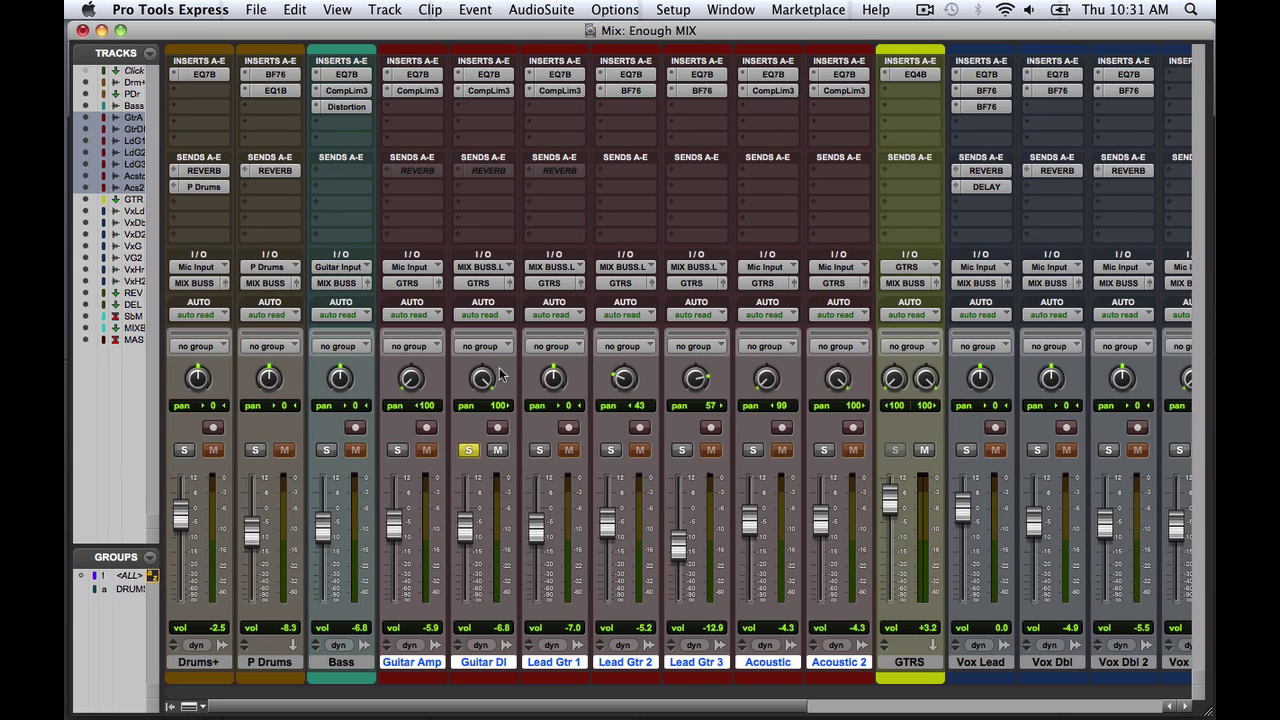
{"action": "left_click", "coordinate": [469, 451]}
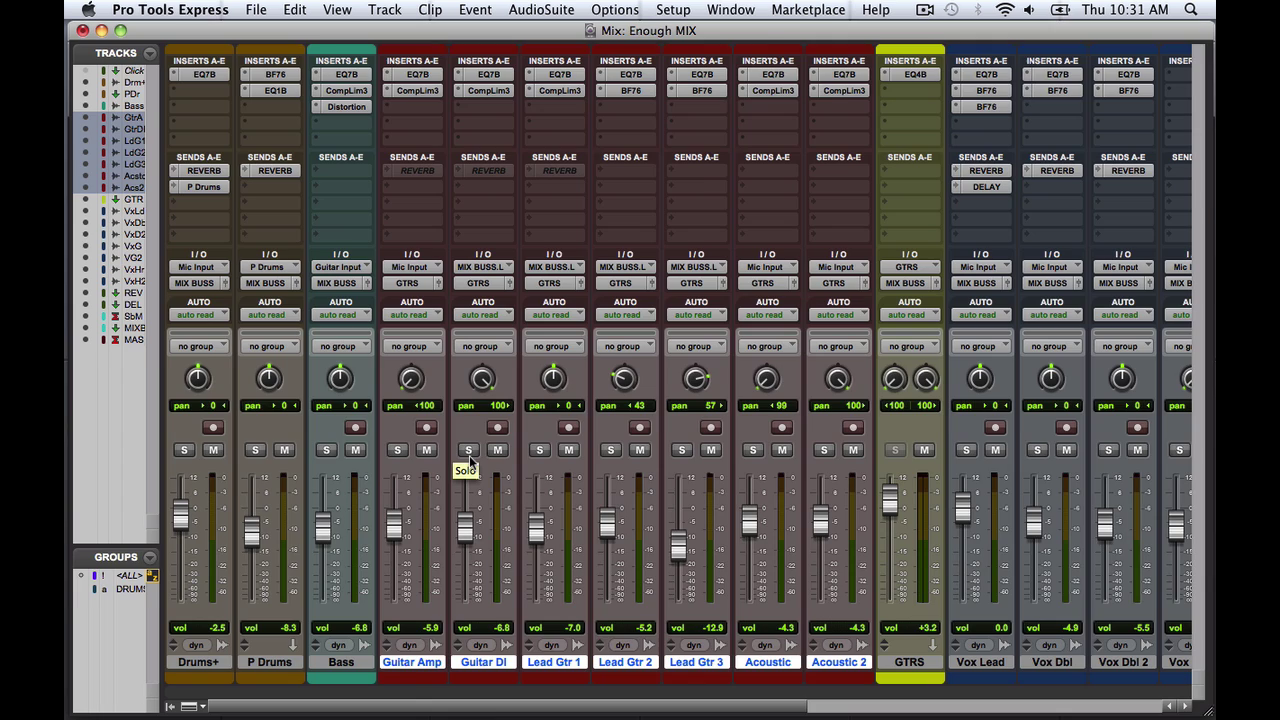
Switch to the Edit window and select the Guitar DI_03-04 clip in the intro.
{"action": "key", "text": "super+equal"}
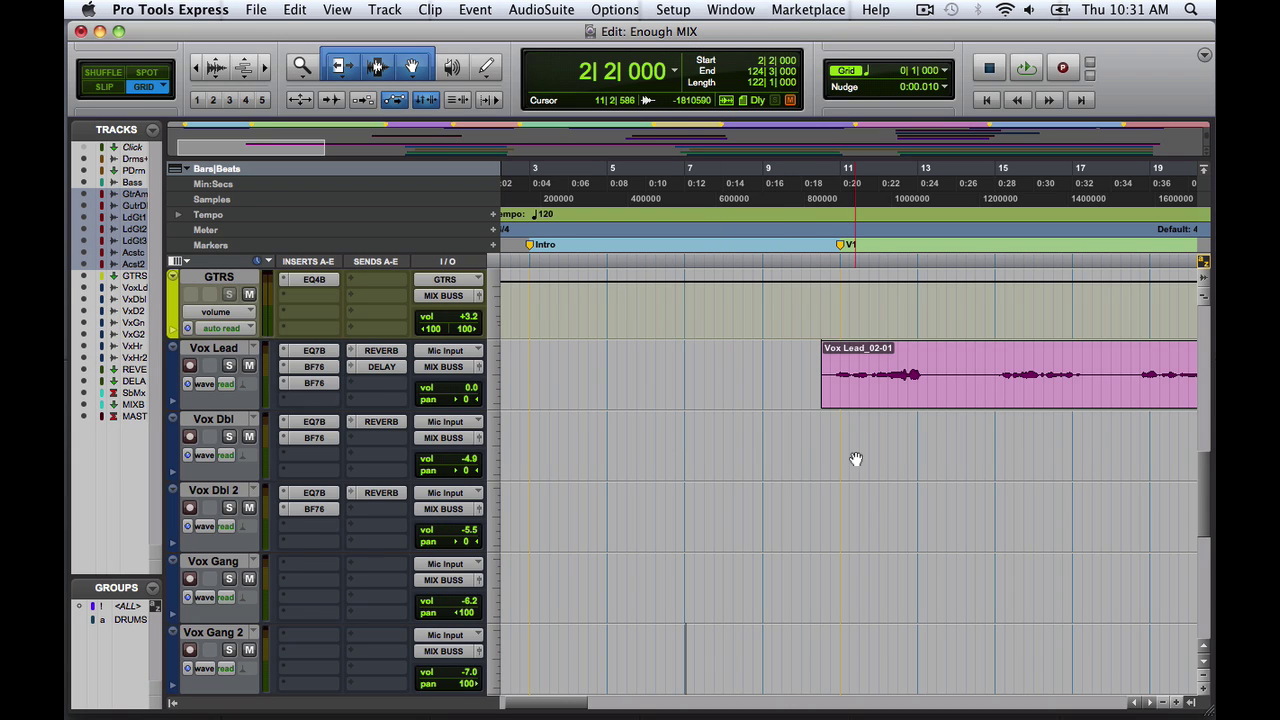
{"action": "scroll", "coordinate": [856, 459], "scroll_direction": "down", "scroll_amount": 5}
{"action": "scroll", "coordinate": [856, 459], "scroll_direction": "up", "scroll_amount": 7}
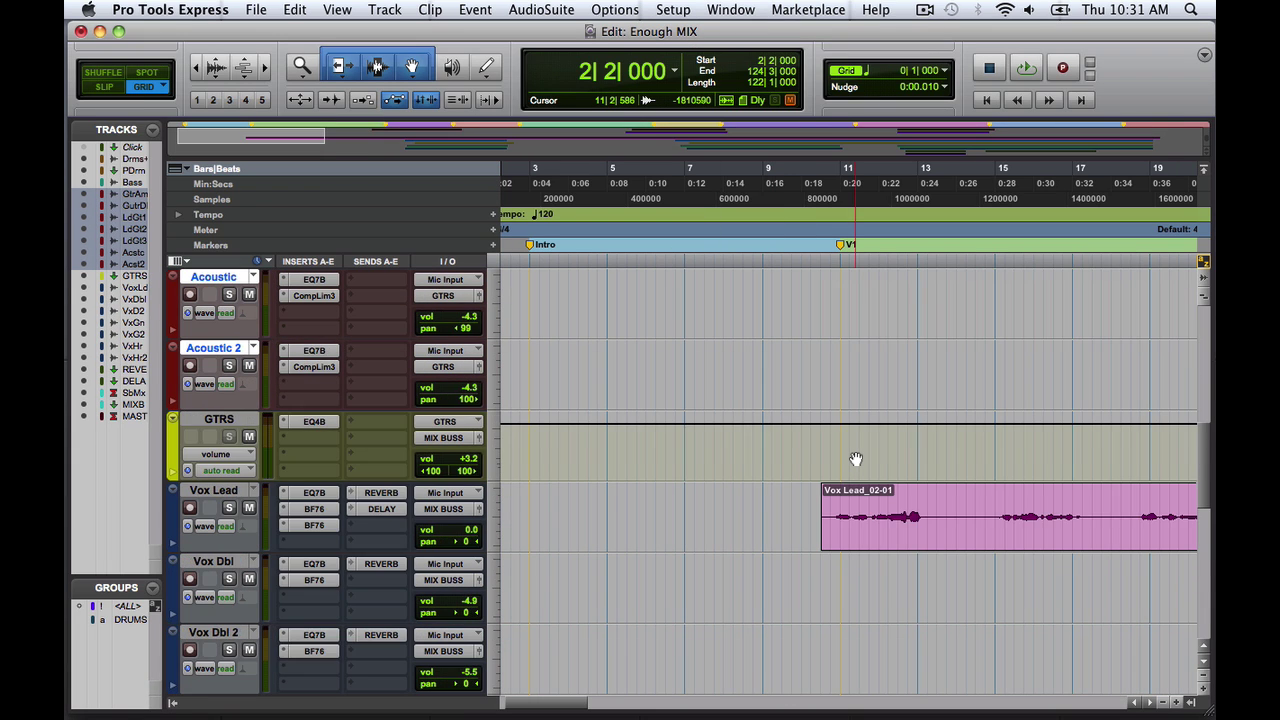
{"action": "scroll", "coordinate": [856, 459], "scroll_direction": "up", "scroll_amount": 8}
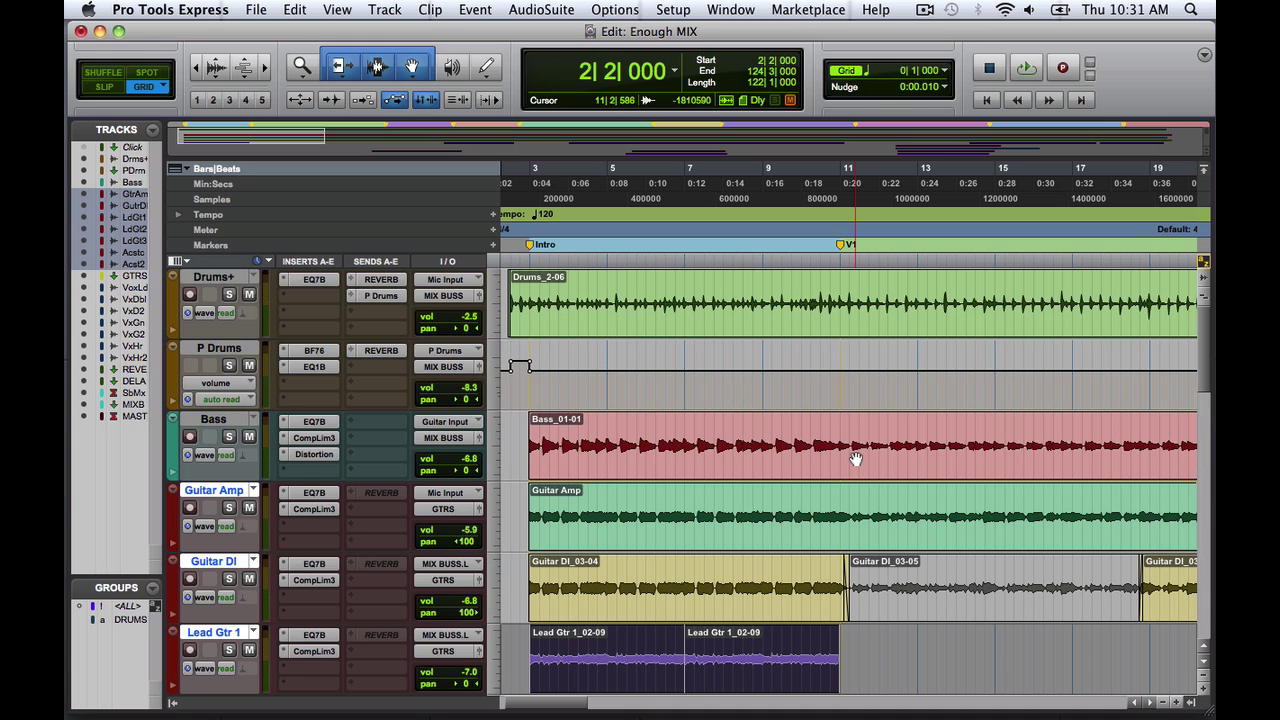
{"action": "left_click", "coordinate": [840, 435]}
{"action": "left_click", "coordinate": [656, 607]}
Select the Lead Gtr 1_02-02 clip starting at bar 50, solo Lead Gtr 1 and play the selection.
{"action": "scroll", "coordinate": [711, 588], "scroll_direction": "down", "scroll_amount": 2}
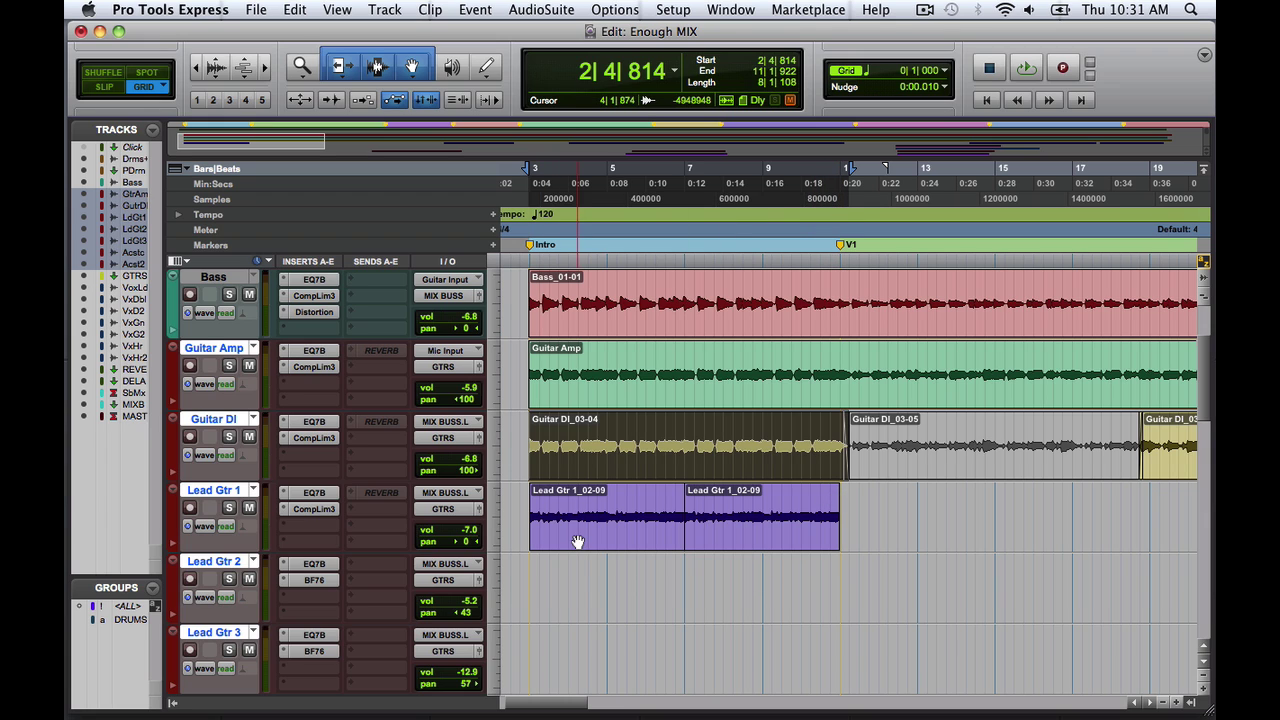
{"action": "scroll", "coordinate": [641, 531], "scroll_direction": "right", "scroll_amount": 10}
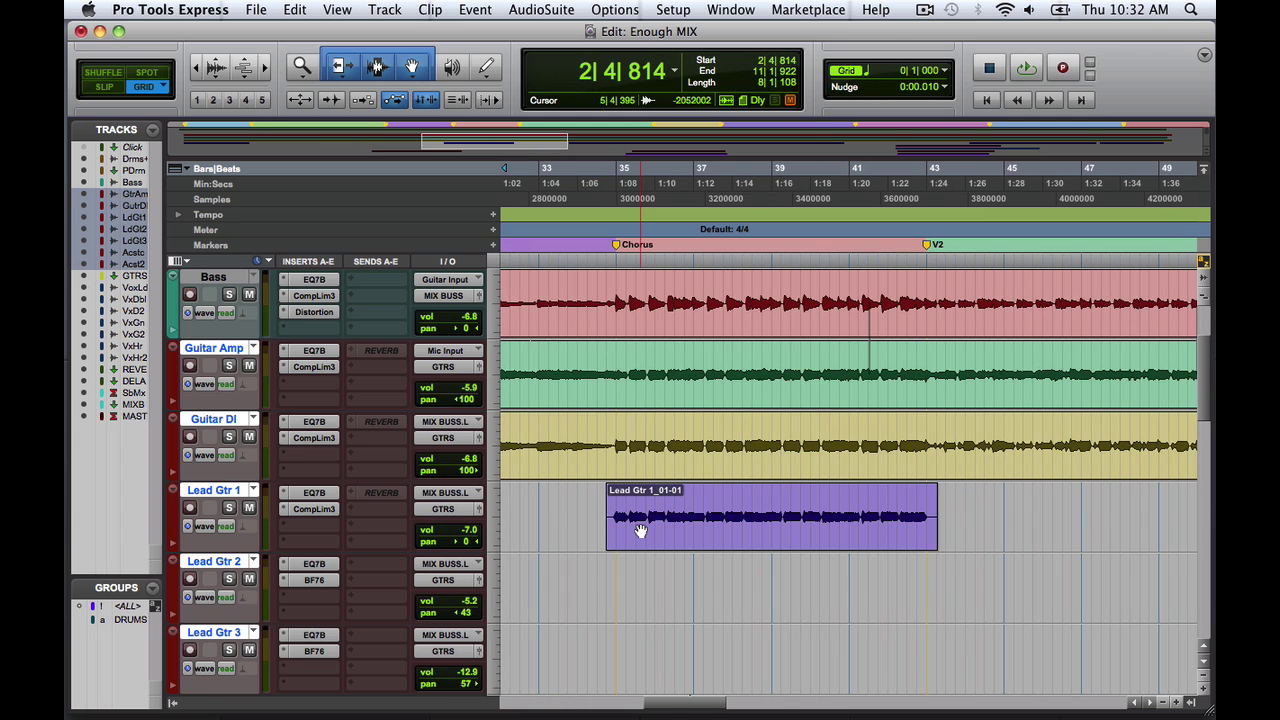
{"action": "scroll", "coordinate": [641, 531], "scroll_direction": "right", "scroll_amount": 5}
{"action": "left_click", "coordinate": [672, 531]}
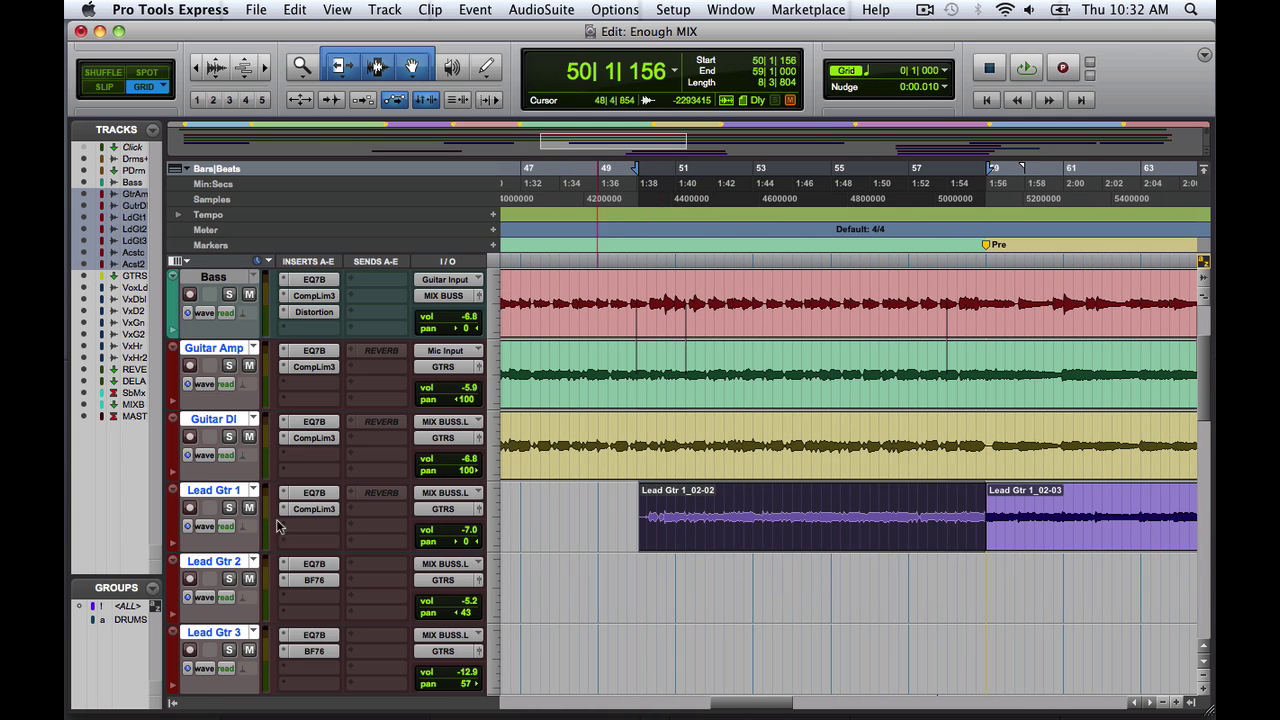
{"action": "left_click", "coordinate": [229, 508]}
{"action": "key", "text": "space"}
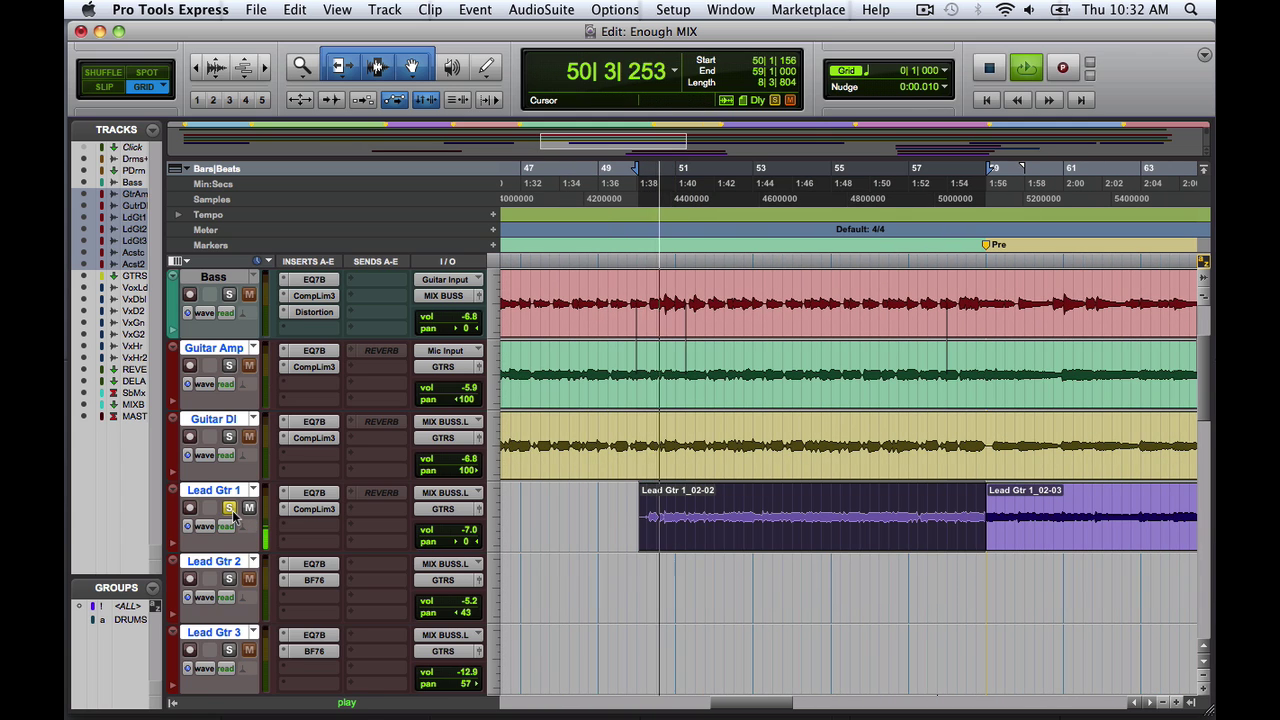
Add Guitar DI and Guitar Amp to the soloed tracks during playback, then stop and clear all solos.
{"action": "left_click", "coordinate": [229, 437]}
{"action": "left_click", "coordinate": [229, 366]}
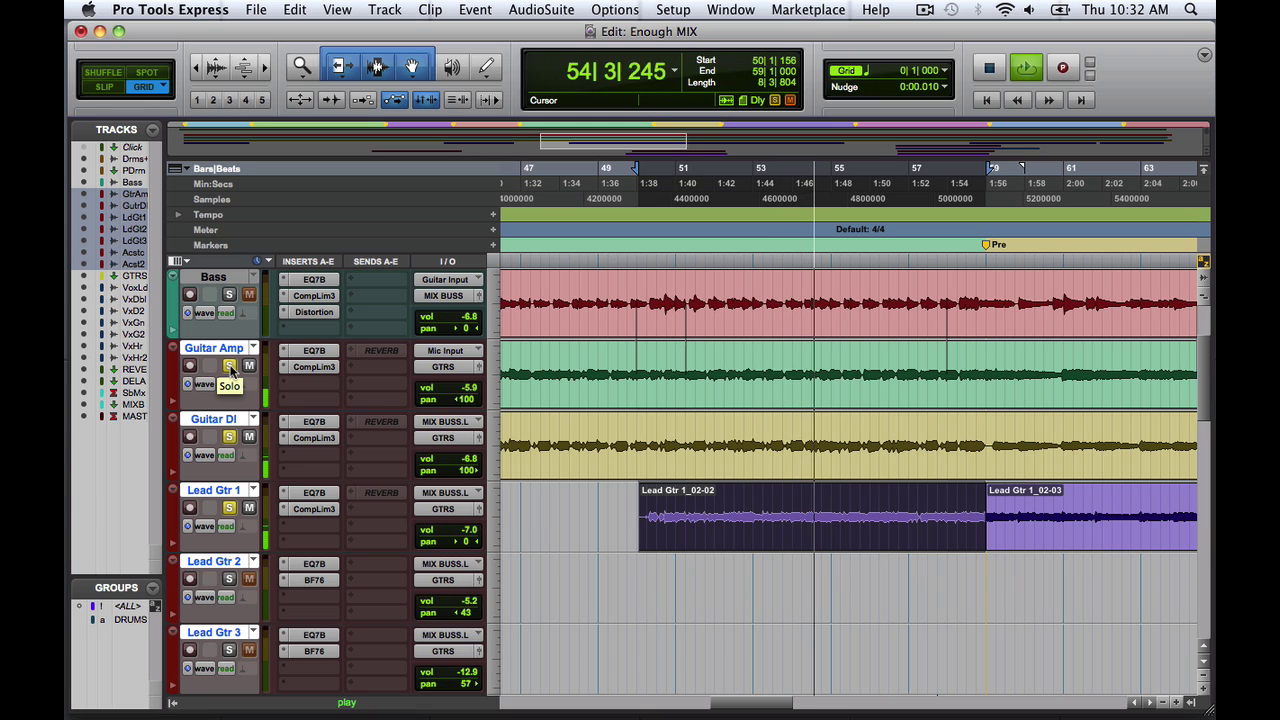
{"action": "key", "text": "space"}
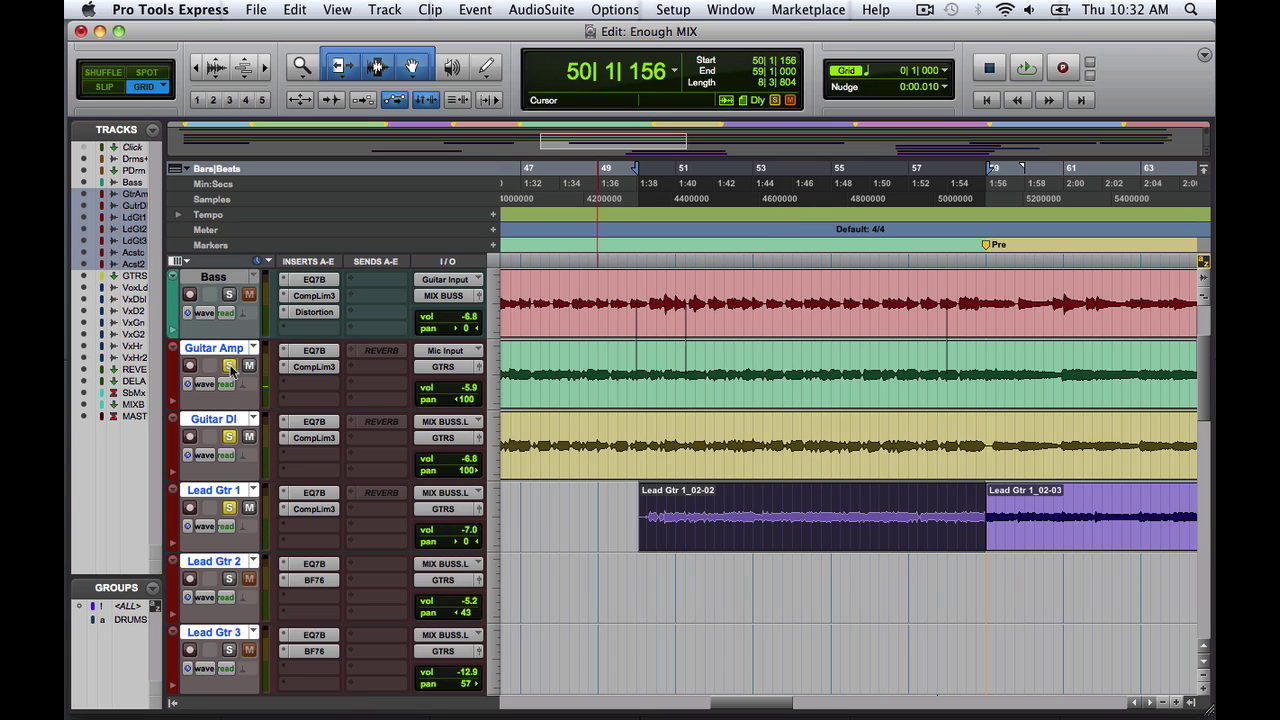
{"action": "left_click", "coordinate": [230, 368], "text": "alt"}
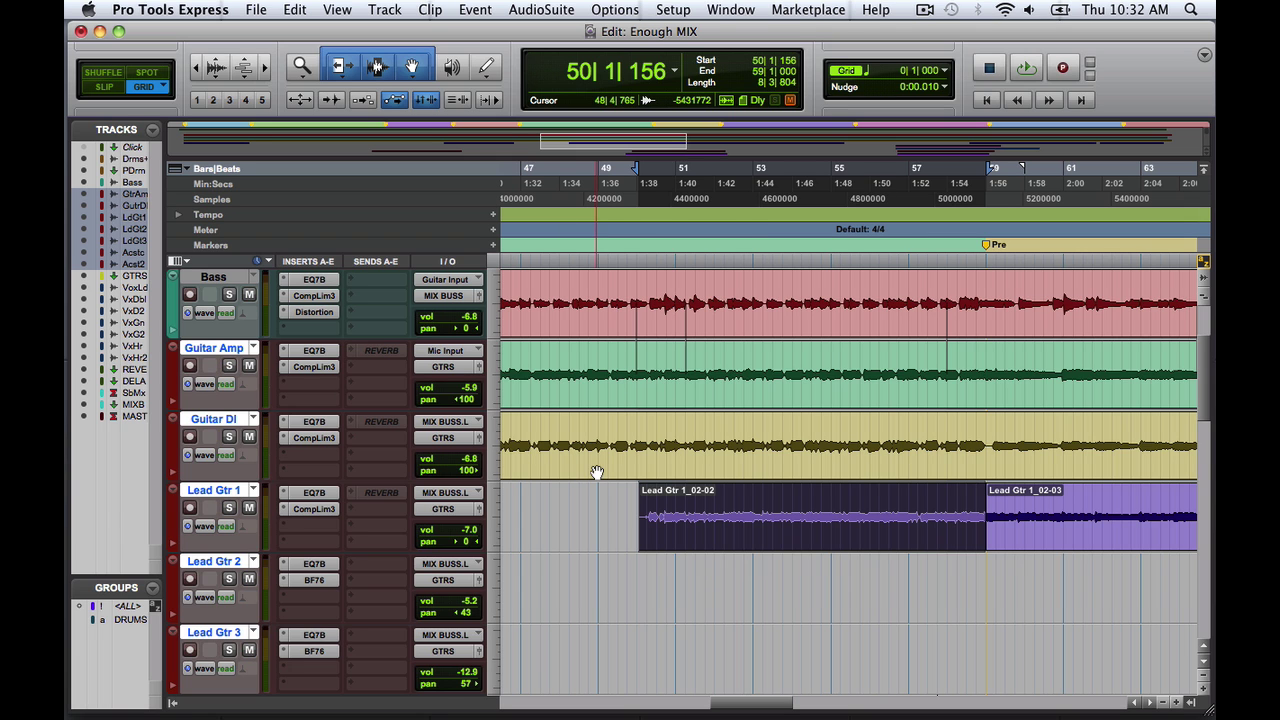
Return to the Mix window, open the EQ 3 4-Band on the GTRS track and move its window clear of the GTRS channel strip.
{"action": "scroll", "coordinate": [751, 487], "scroll_direction": "right", "scroll_amount": 5}
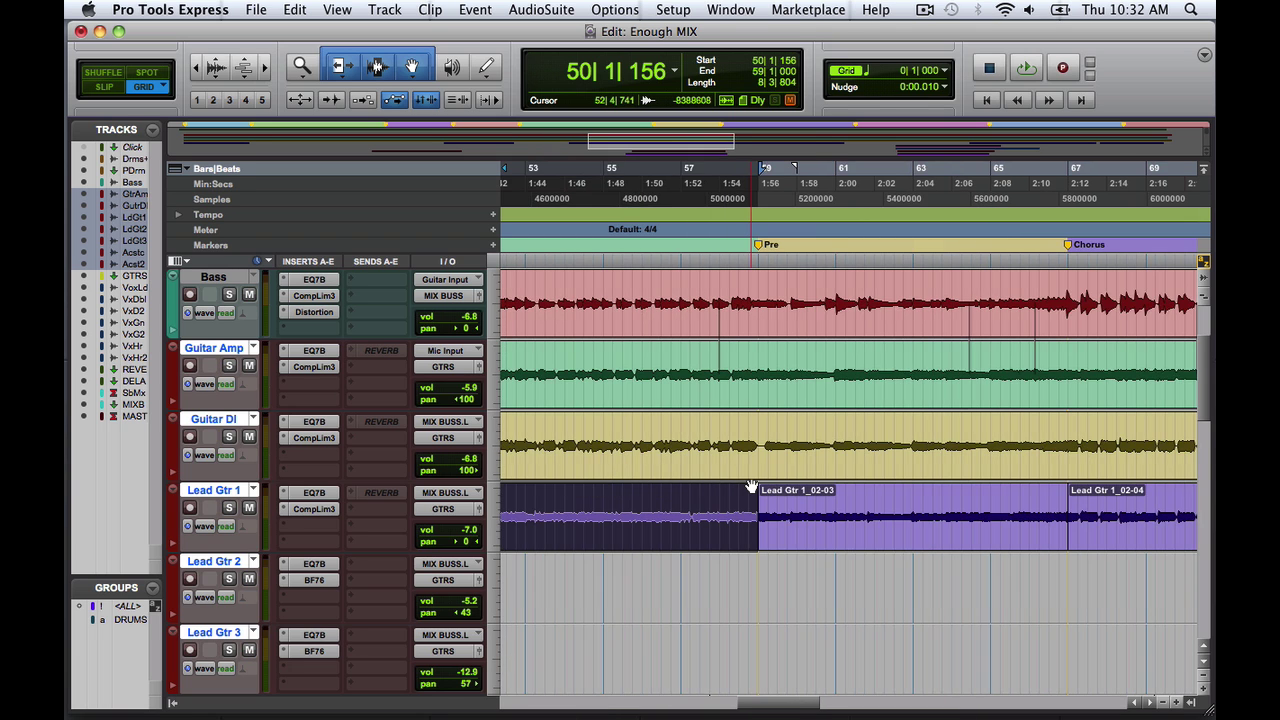
{"action": "key", "text": "super+equal"}
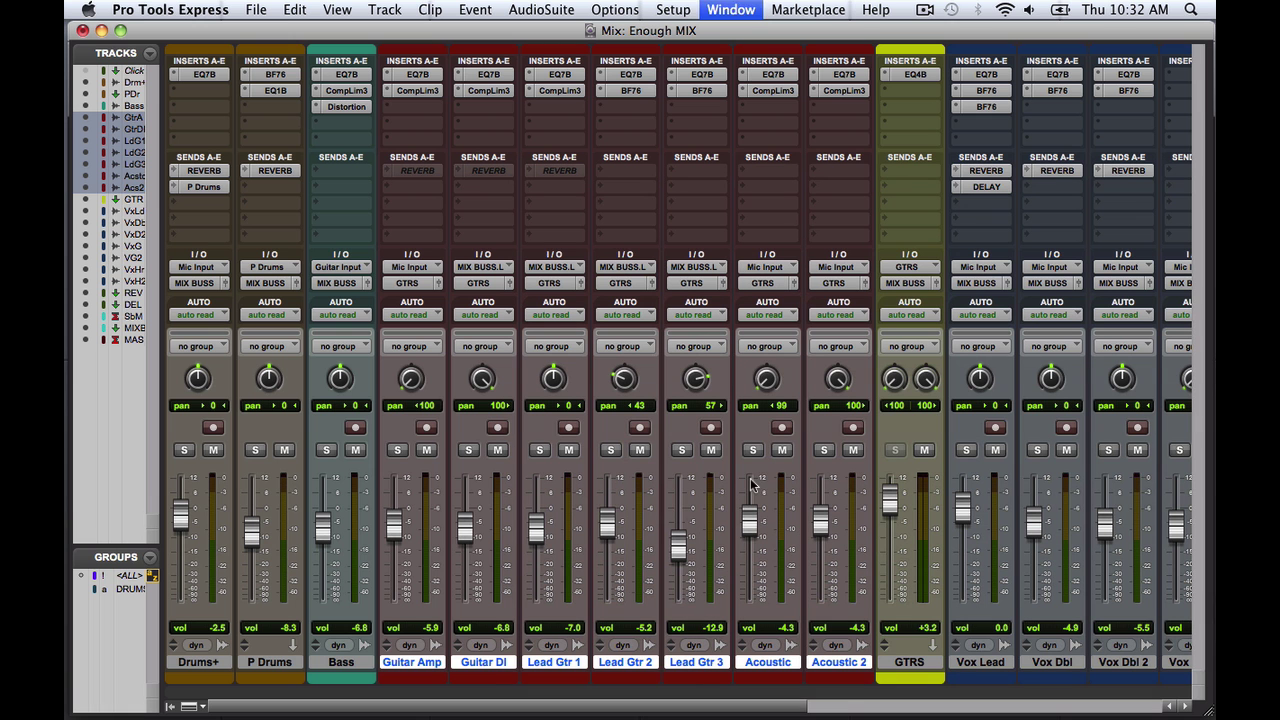
{"action": "left_click", "coordinate": [905, 75]}
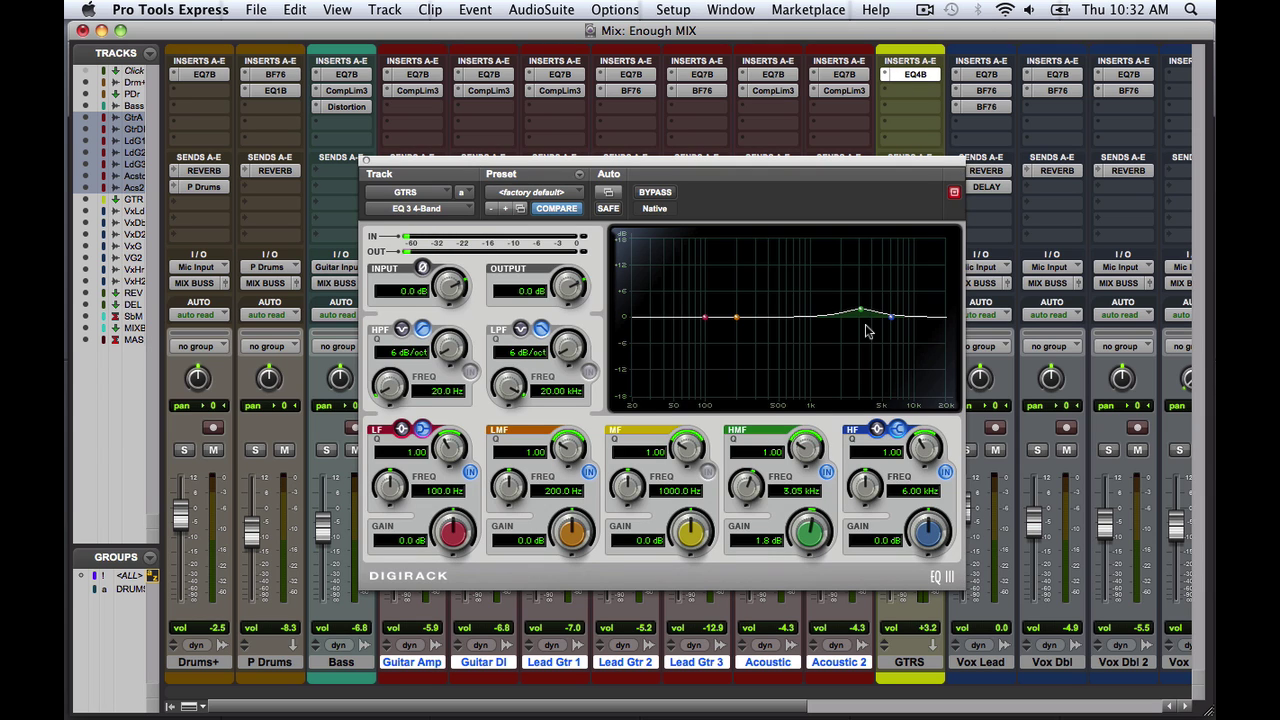
{"action": "left_click_drag", "start_coordinate": [816, 164], "coordinate": [714, 180]}
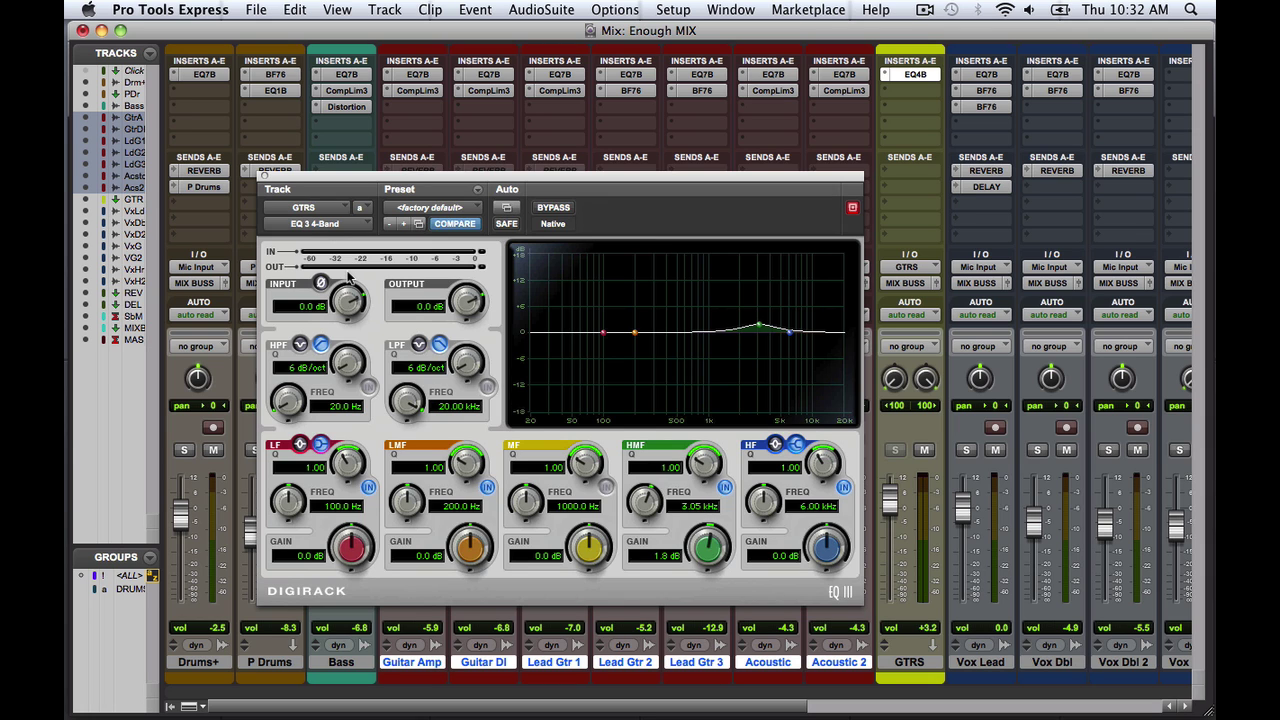
Close the GTRS equalizer window and solo the Vox Lead track in the Mix window.
{"action": "left_click", "coordinate": [266, 177]}
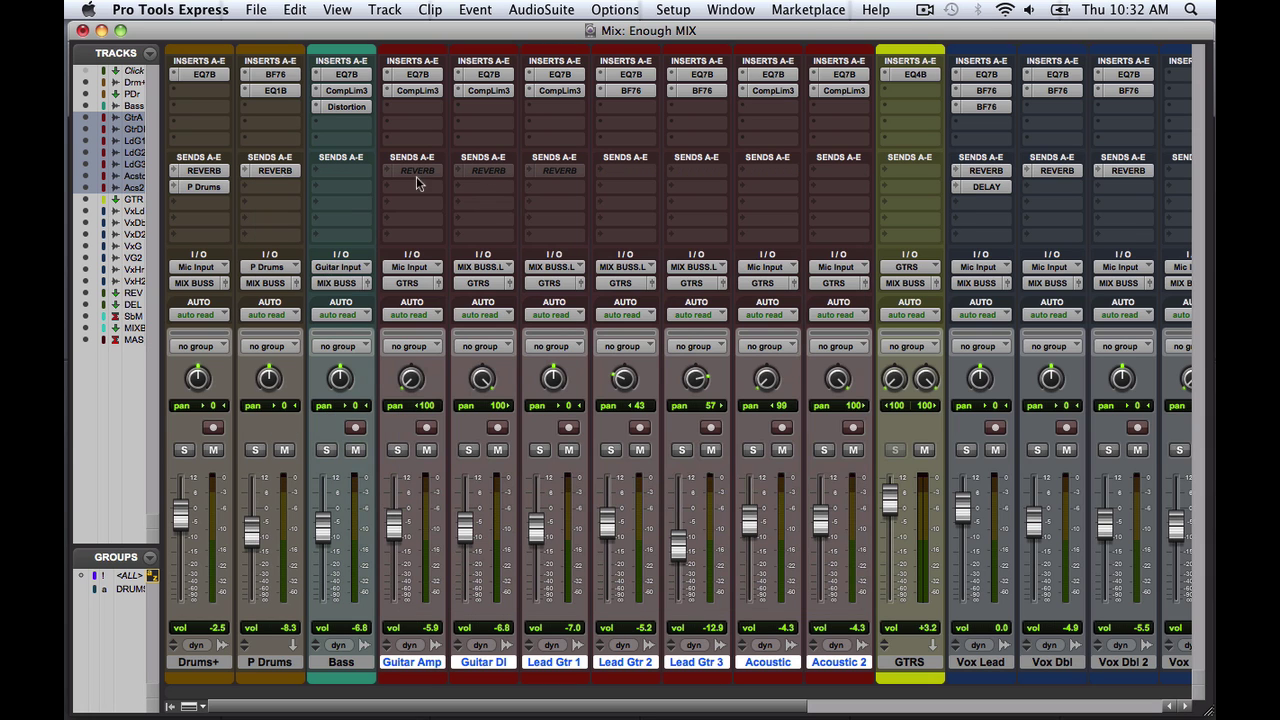
{"action": "scroll", "coordinate": [590, 203], "scroll_direction": "right", "scroll_amount": 10}
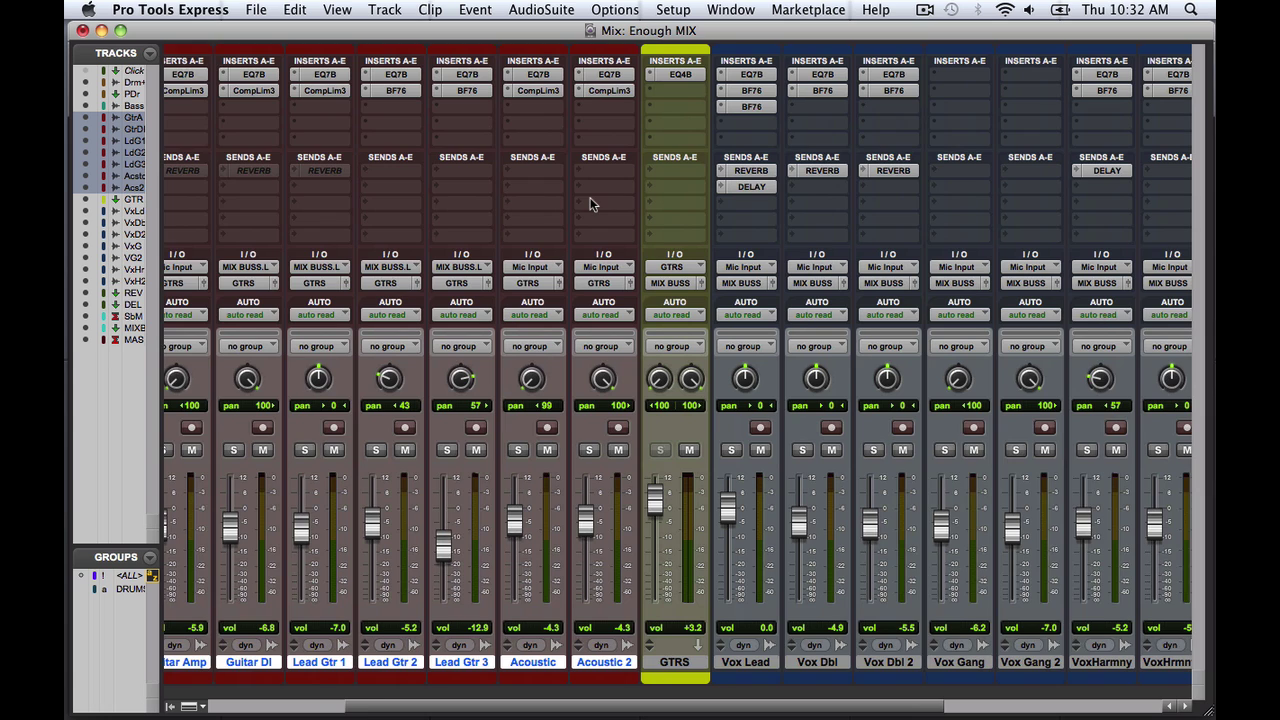
{"action": "scroll", "coordinate": [590, 203], "scroll_direction": "right", "scroll_amount": 1}
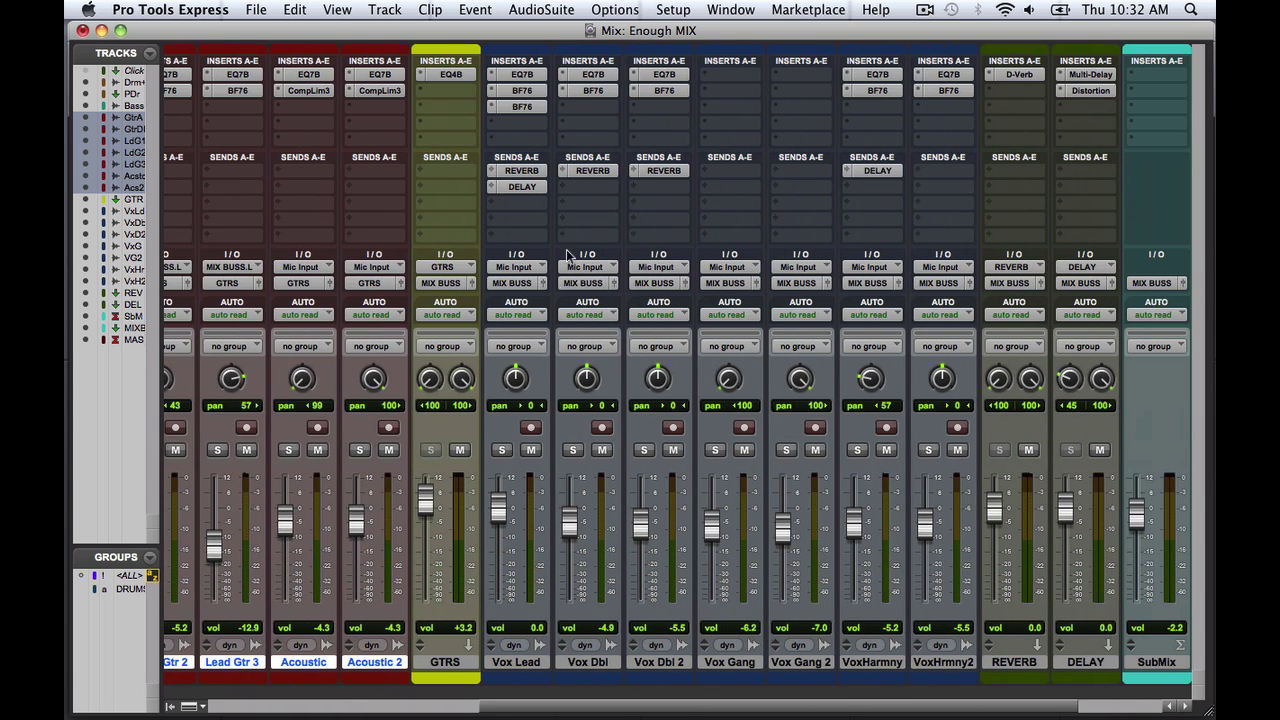
{"action": "left_click", "coordinate": [502, 451]}
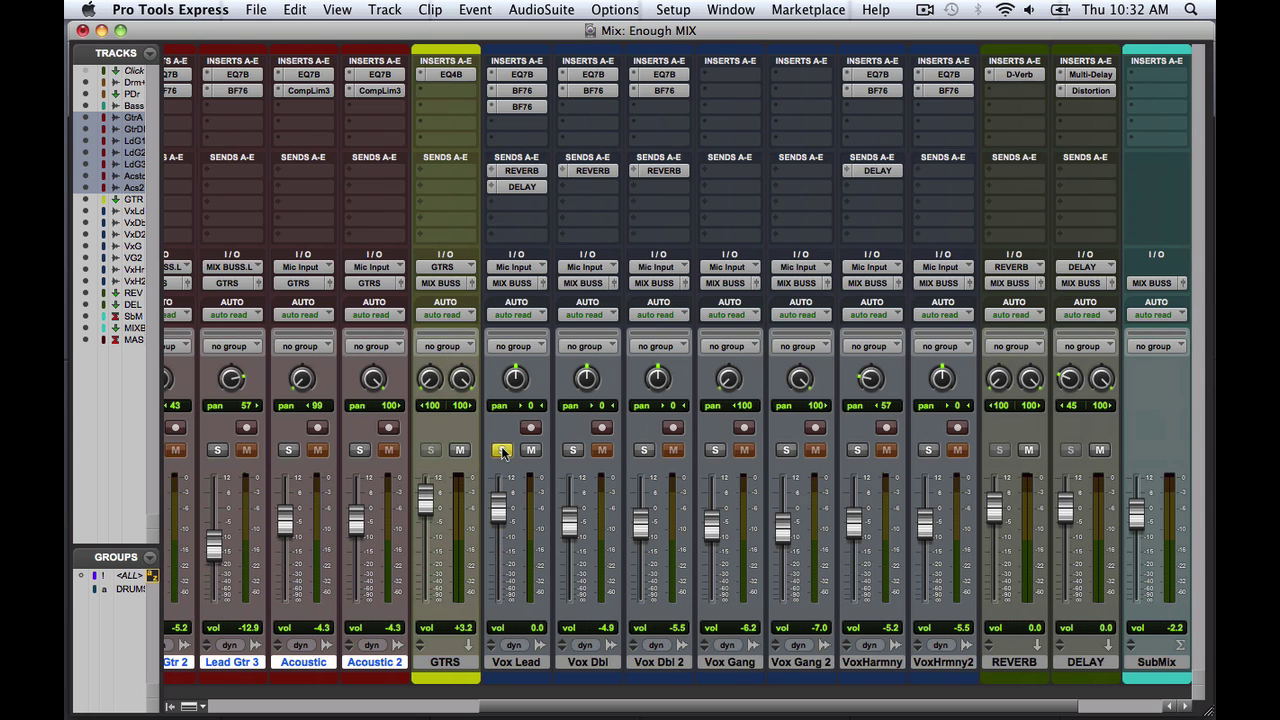
Start playback from the V1 marker at bar 11 in the Edit window and return to the Mix window.
{"action": "key", "text": "super+equal"}
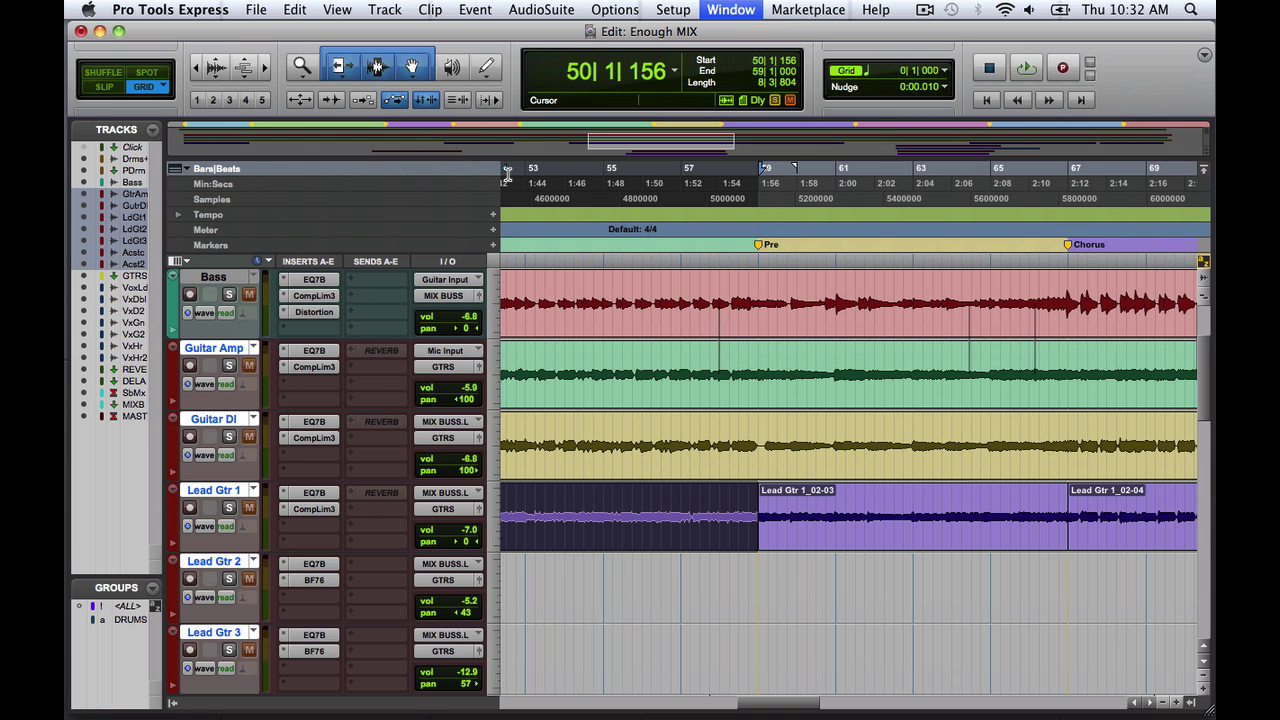
{"action": "left_click", "coordinate": [757, 282]}
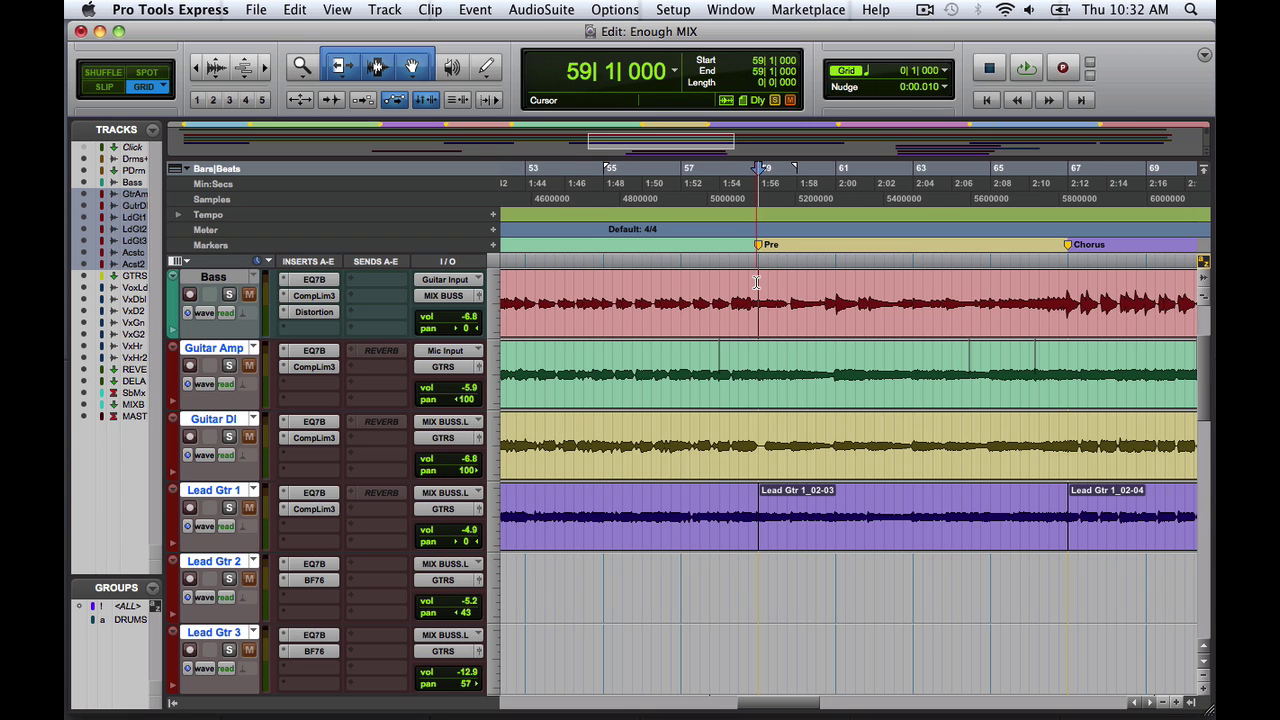
{"action": "scroll", "coordinate": [757, 282], "scroll_direction": "left", "scroll_amount": 5}
{"action": "scroll", "coordinate": [757, 282], "scroll_direction": "left", "scroll_amount": 10}
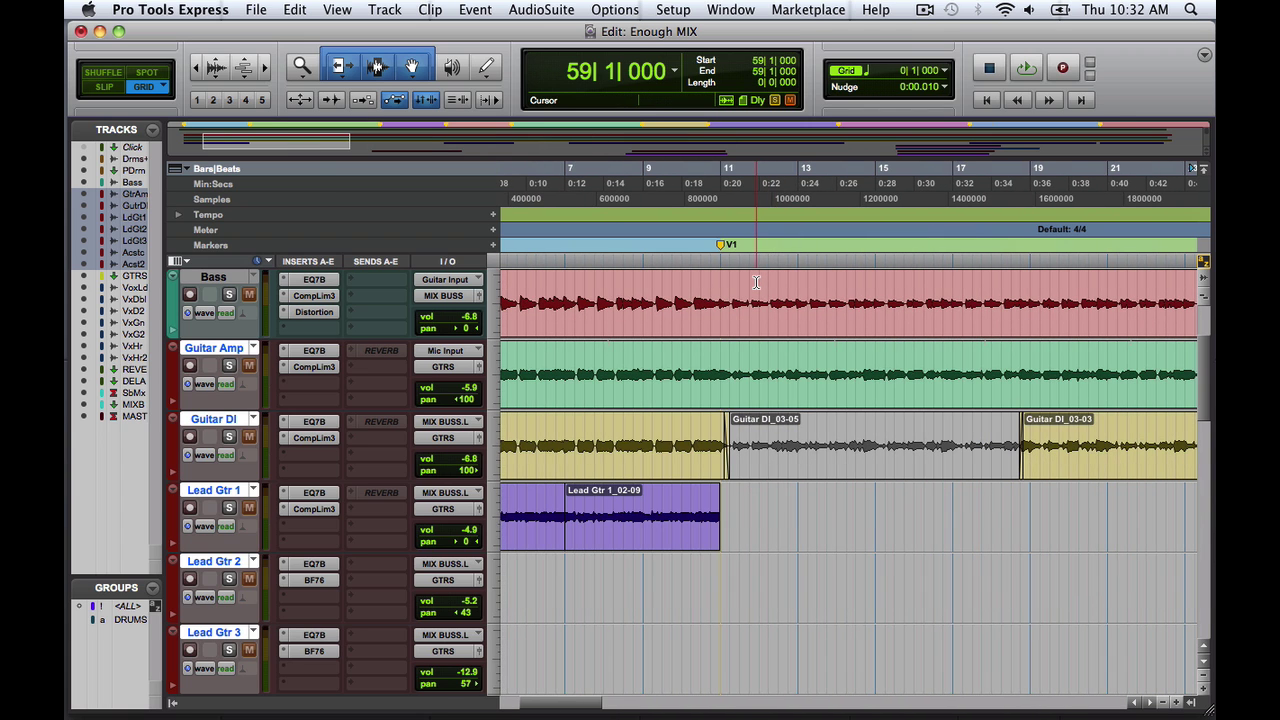
{"action": "left_click", "coordinate": [727, 287]}
{"action": "key", "text": "space"}
{"action": "key", "text": "super+equal"}
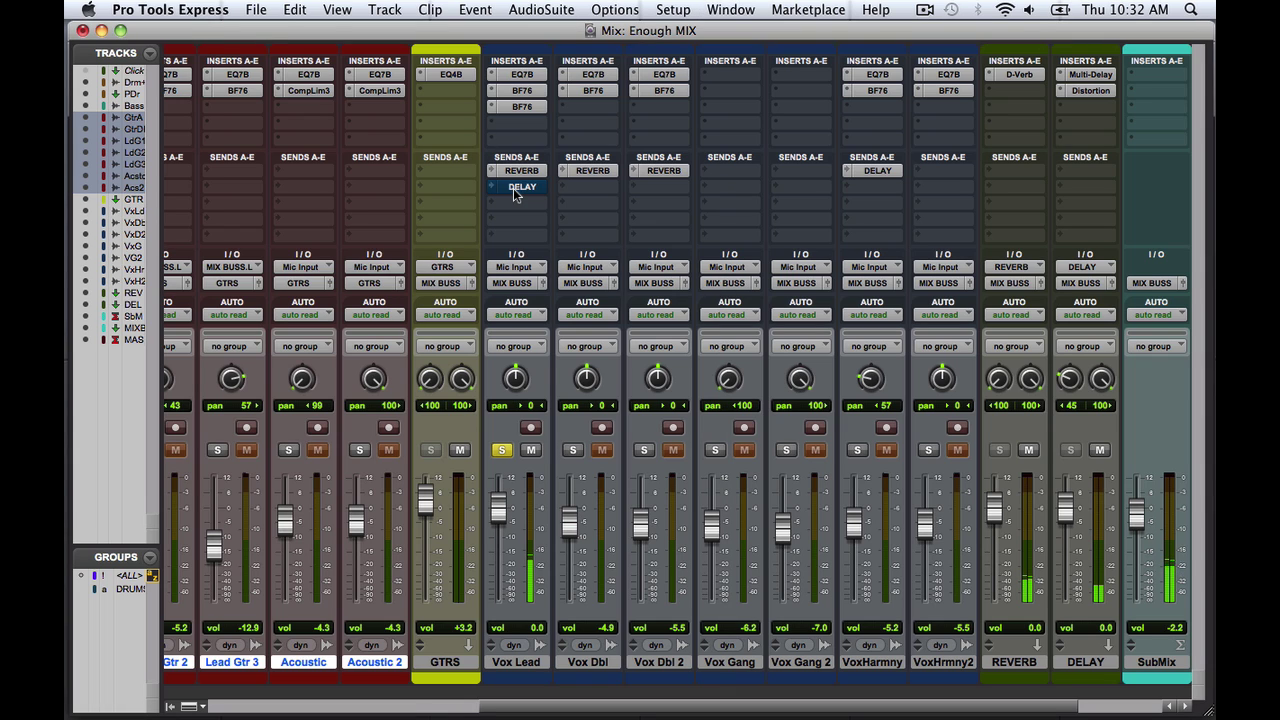
Compare Vox Lead with its inserts bypassed and sends muted, and reactivate its EQ 3 7-Band.
{"action": "left_click_drag", "start_coordinate": [513, 188], "coordinate": [517, 75]}
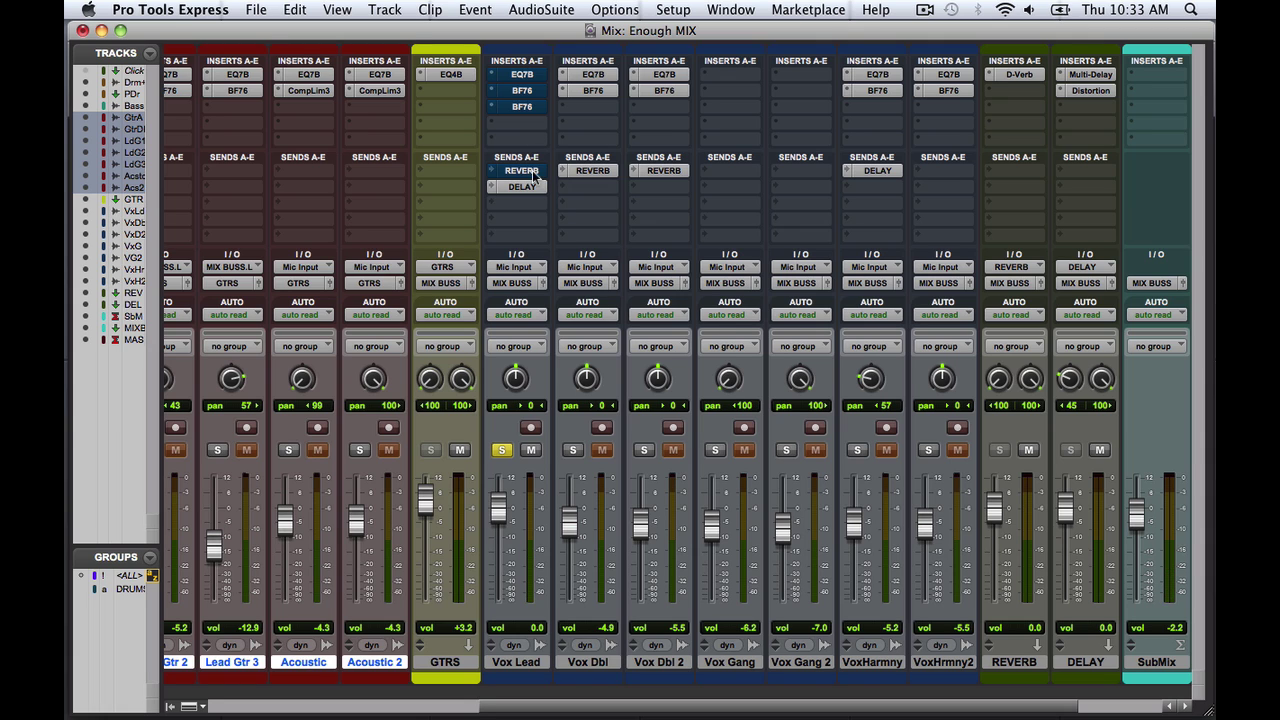
{"action": "left_click", "coordinate": [522, 74]}
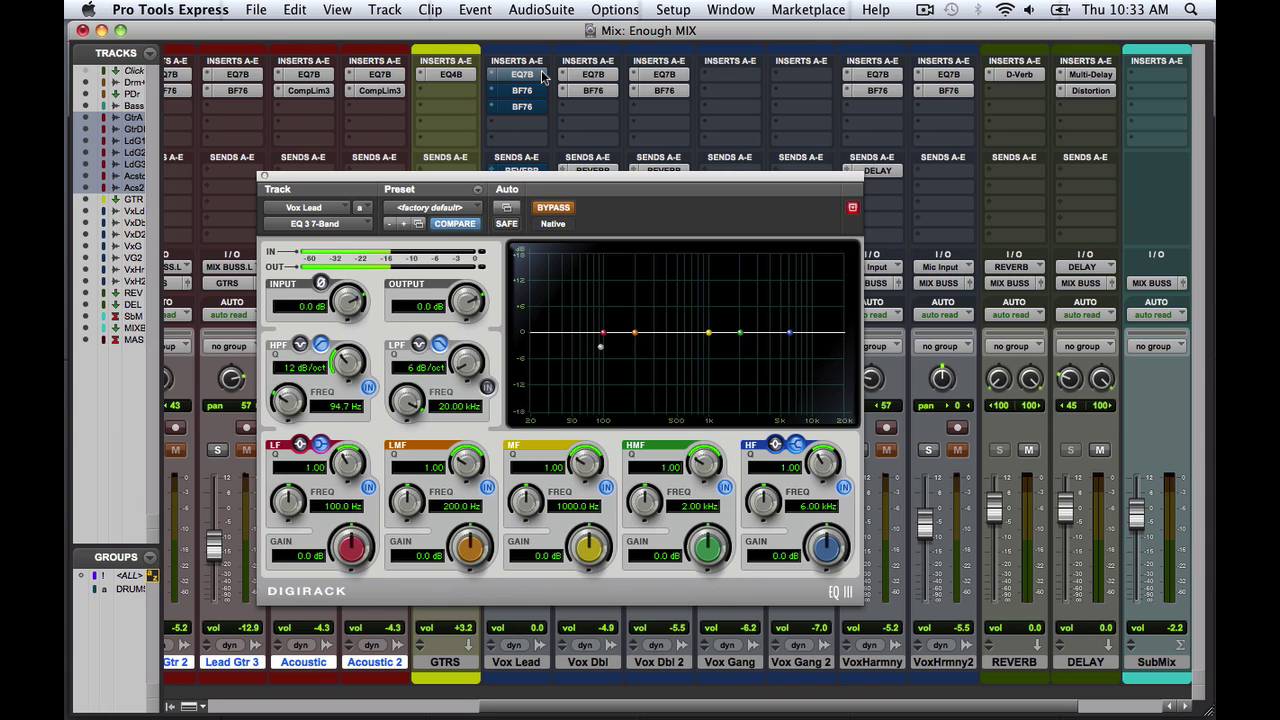
{"action": "left_click", "coordinate": [551, 207]}
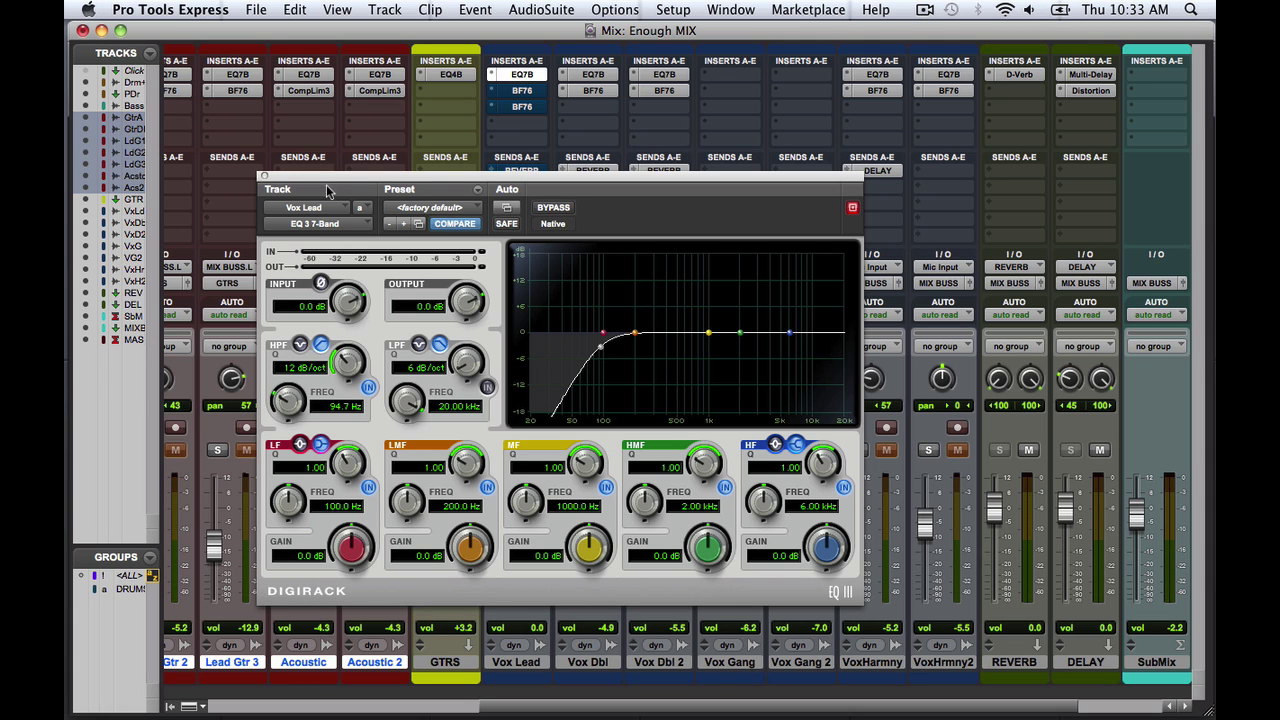
{"action": "left_click", "coordinate": [264, 177]}
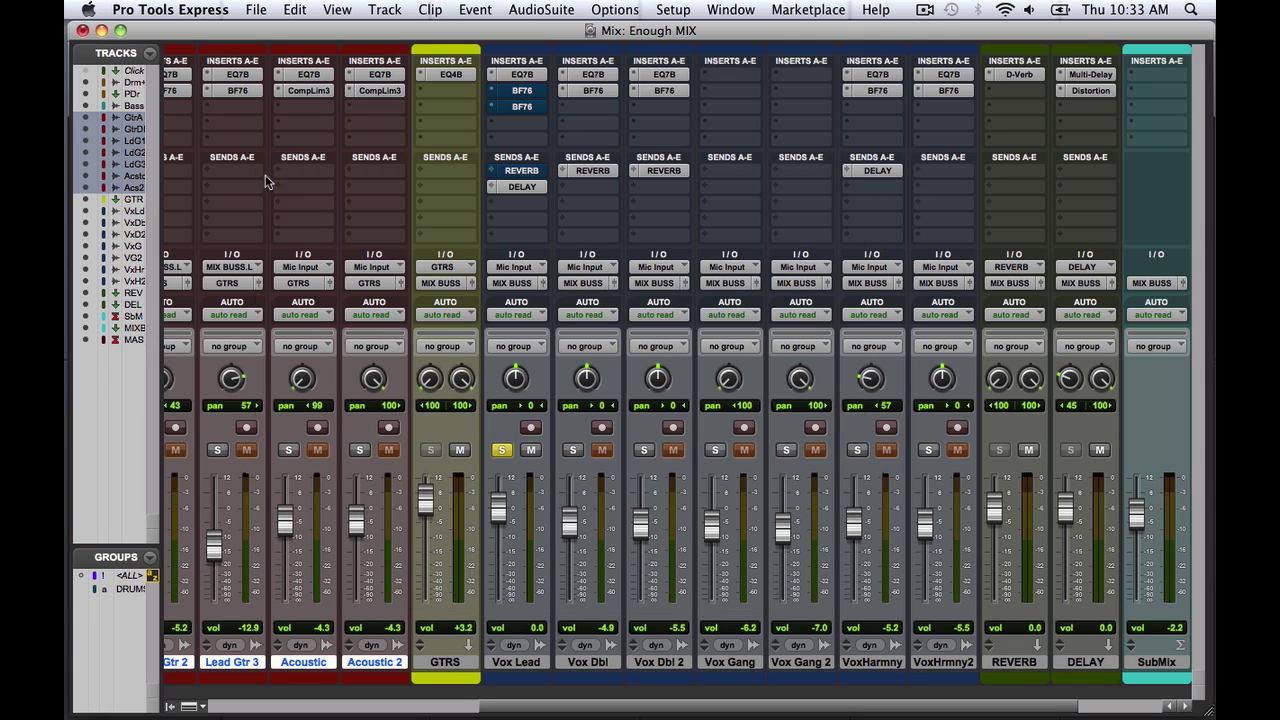
Take both BF76 limiters on Vox Lead out of bypass, review their settings and close the plug-in window.
{"action": "left_click", "coordinate": [538, 91]}
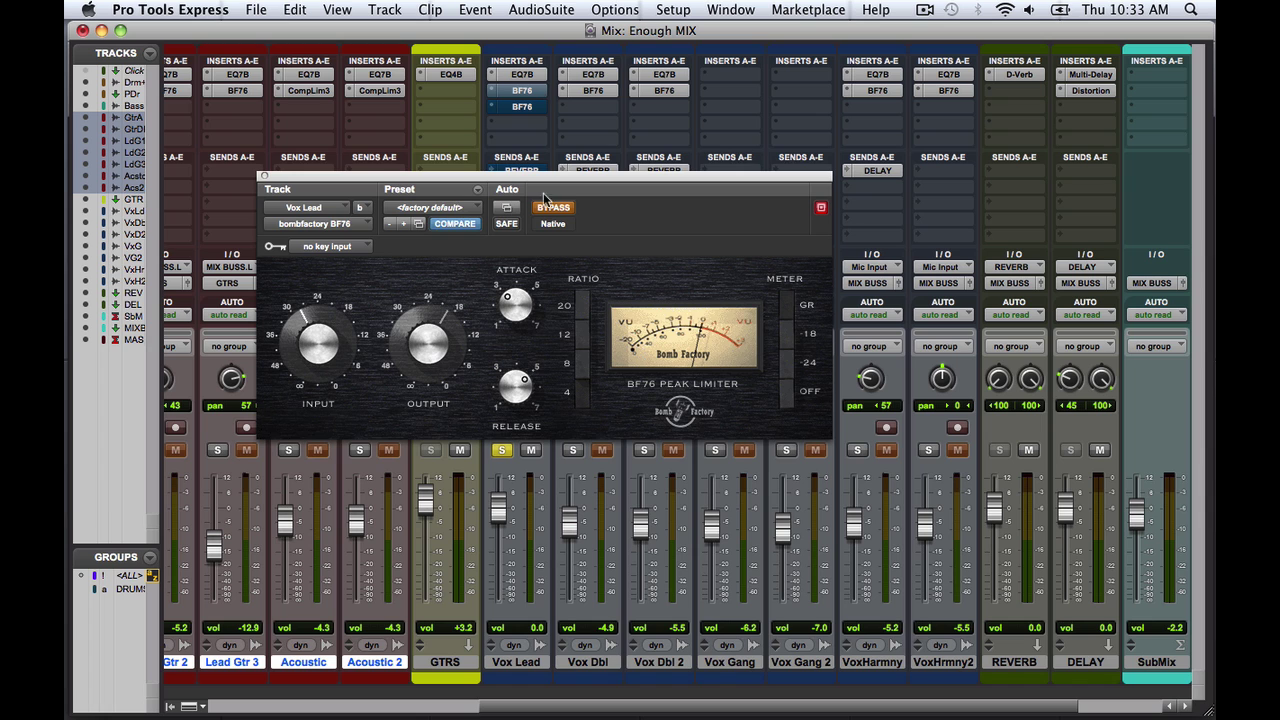
{"action": "left_click_drag", "start_coordinate": [567, 180], "coordinate": [914, 90]}
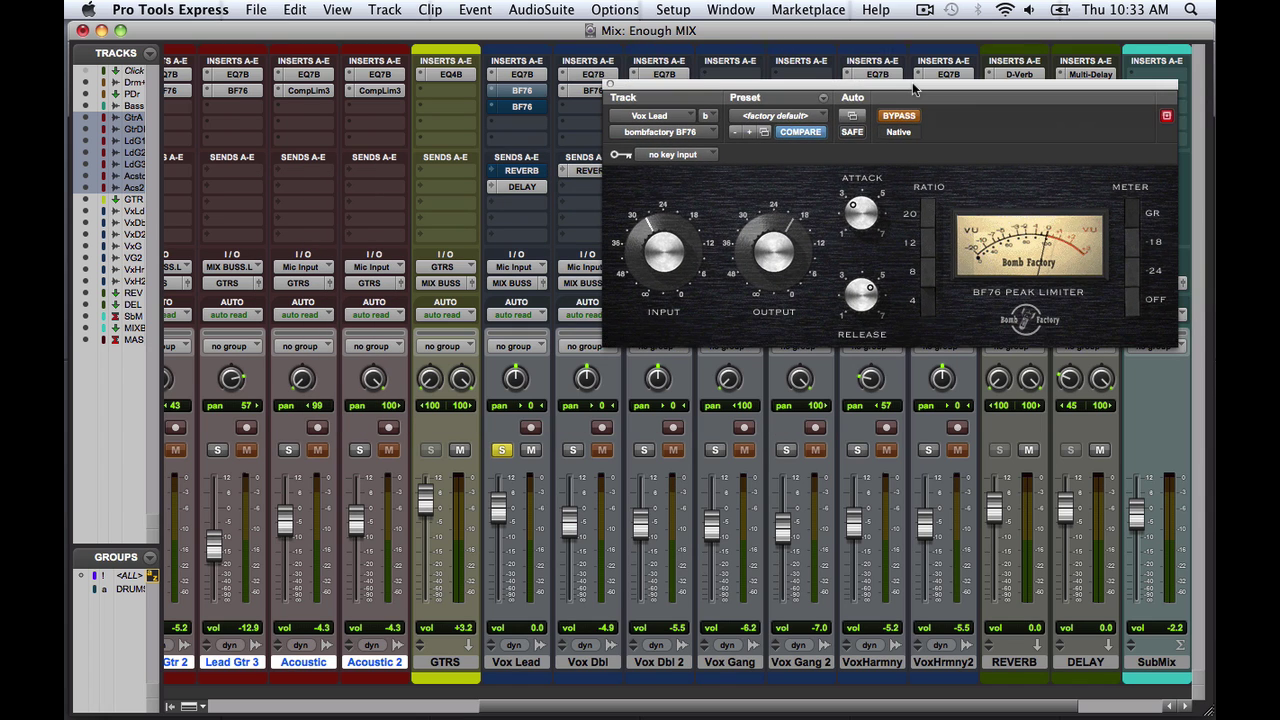
{"action": "left_click", "coordinate": [898, 117]}
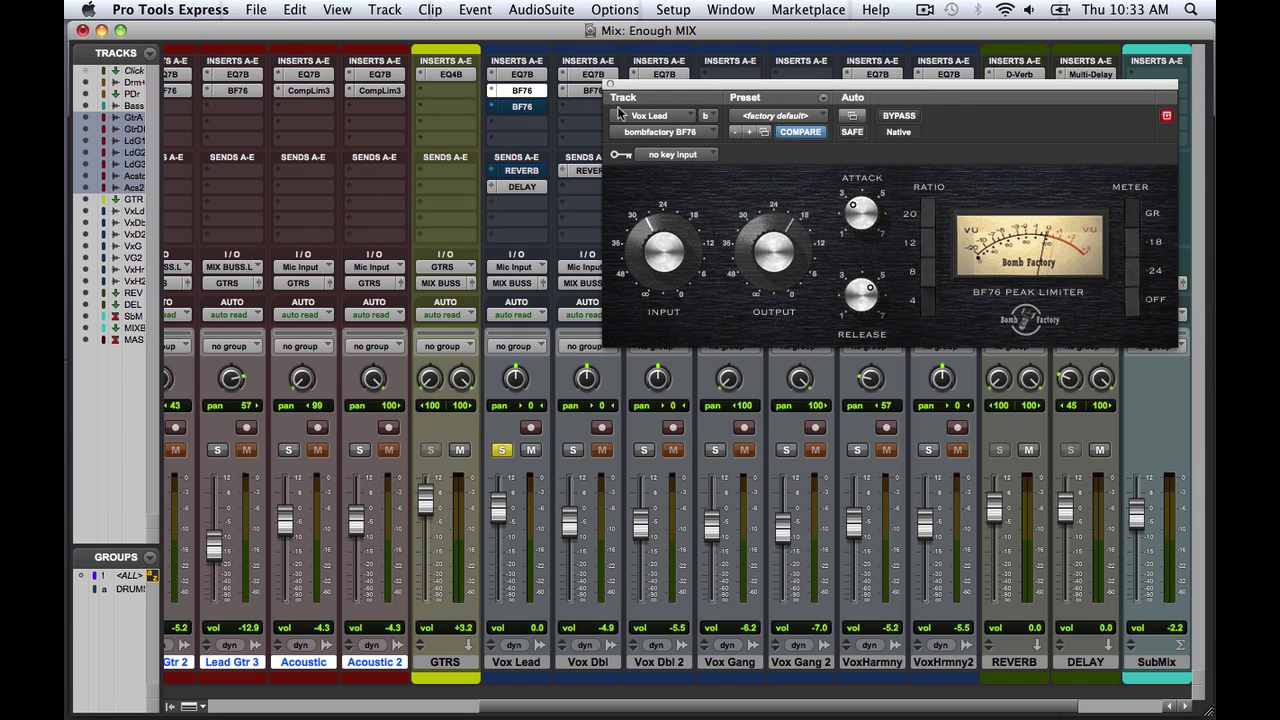
{"action": "left_click", "coordinate": [537, 108]}
{"action": "left_click", "coordinate": [898, 116]}
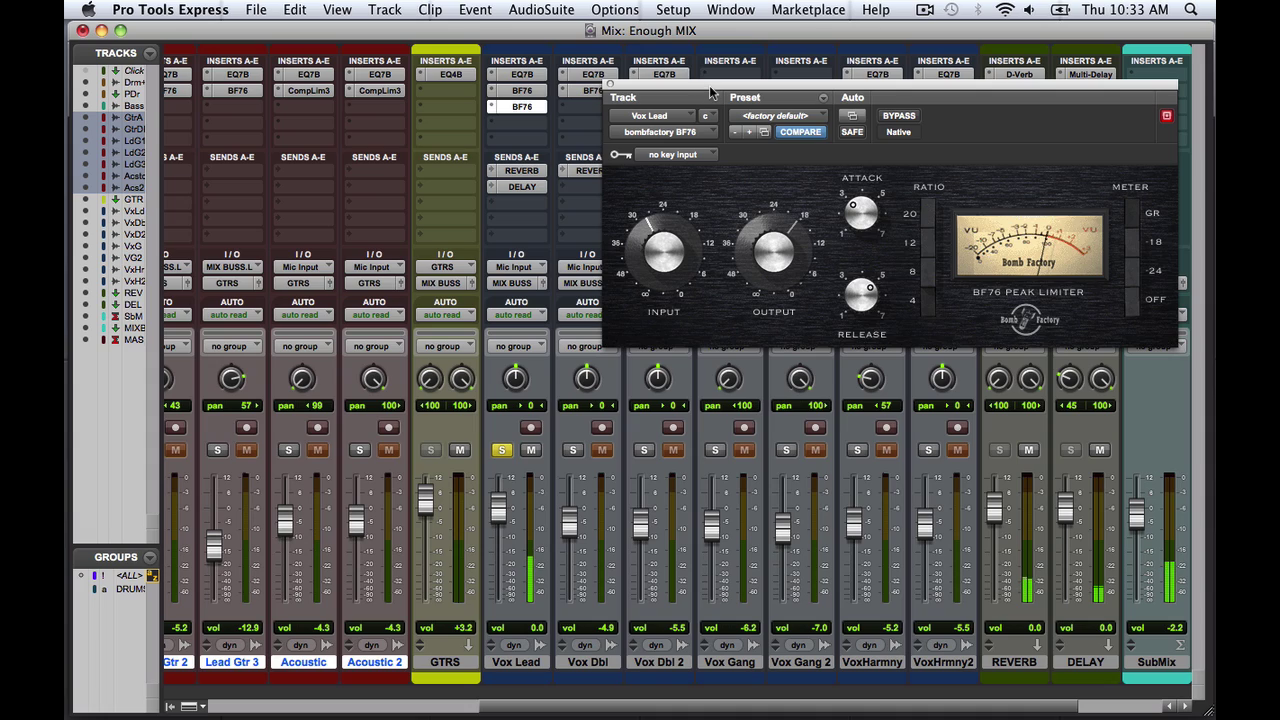
{"action": "left_click_drag", "start_coordinate": [710, 93], "coordinate": [426, 286]}
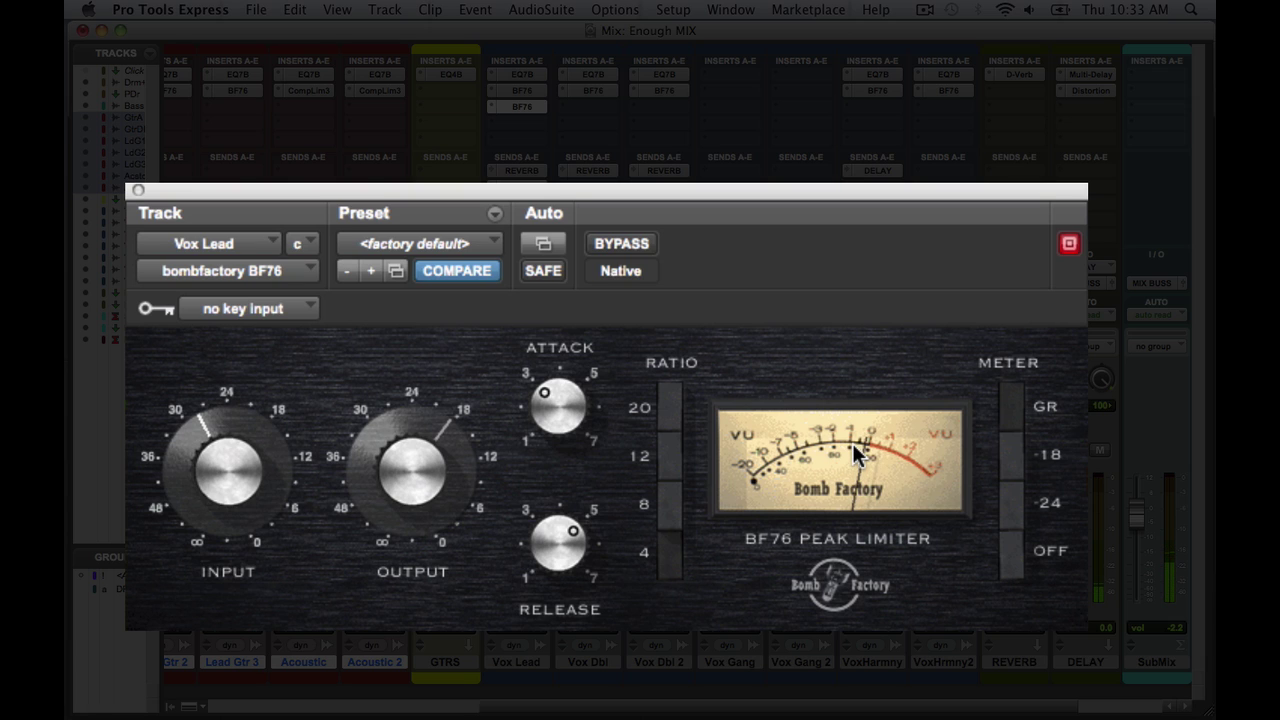
{"action": "left_click", "coordinate": [529, 91]}
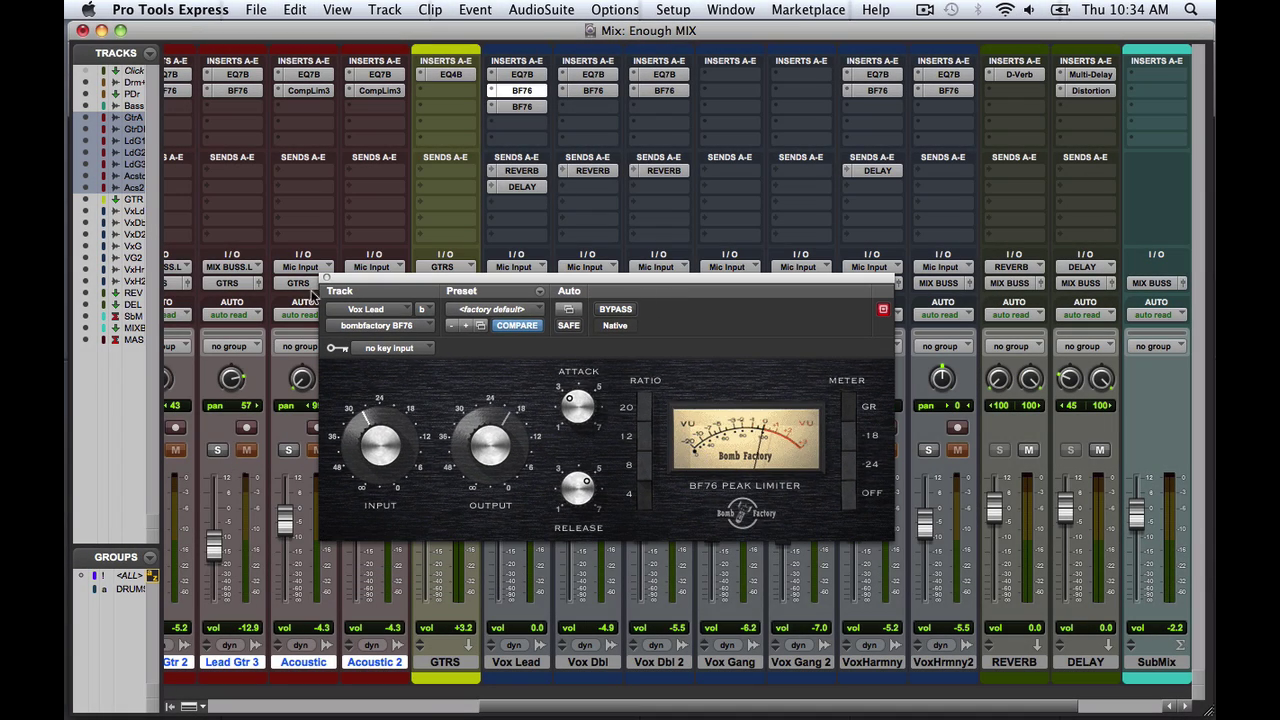
{"action": "left_click", "coordinate": [327, 280]}
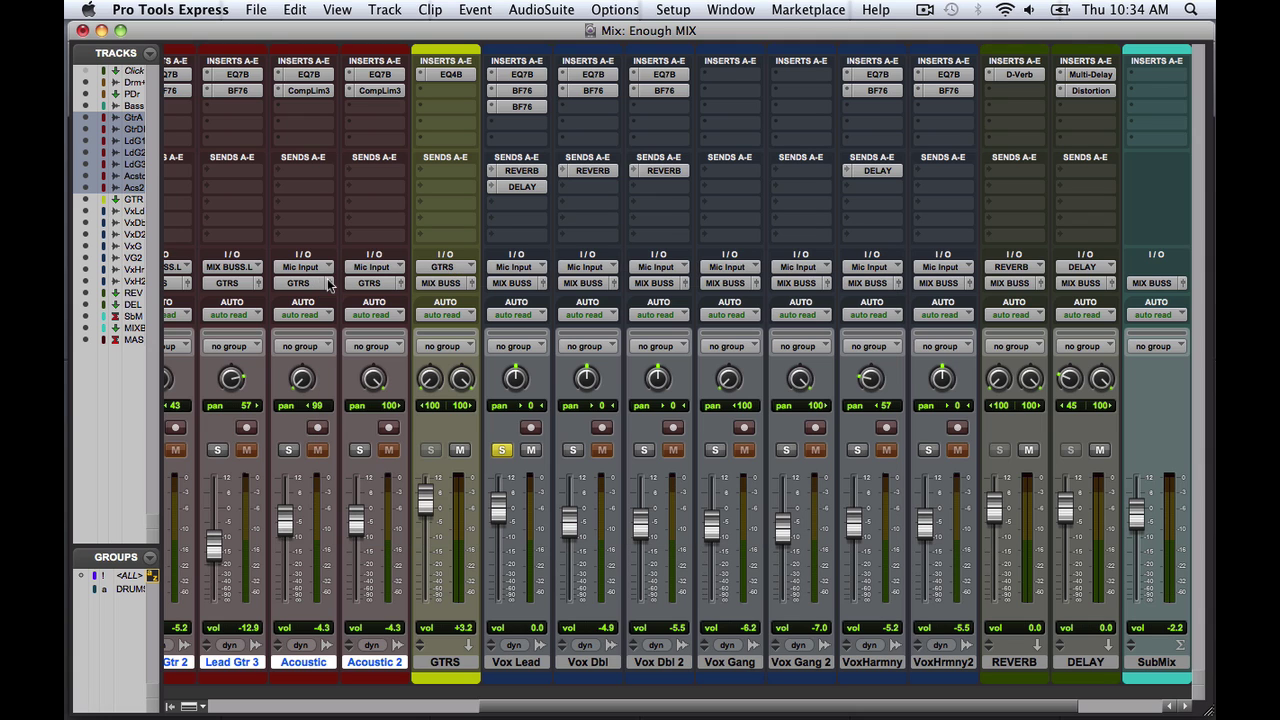
Examine the AIR Multi-Delay and AIR Distortion settings on the DELAY track, closing each plug-in window after viewing.
{"action": "left_click", "coordinate": [1088, 74]}
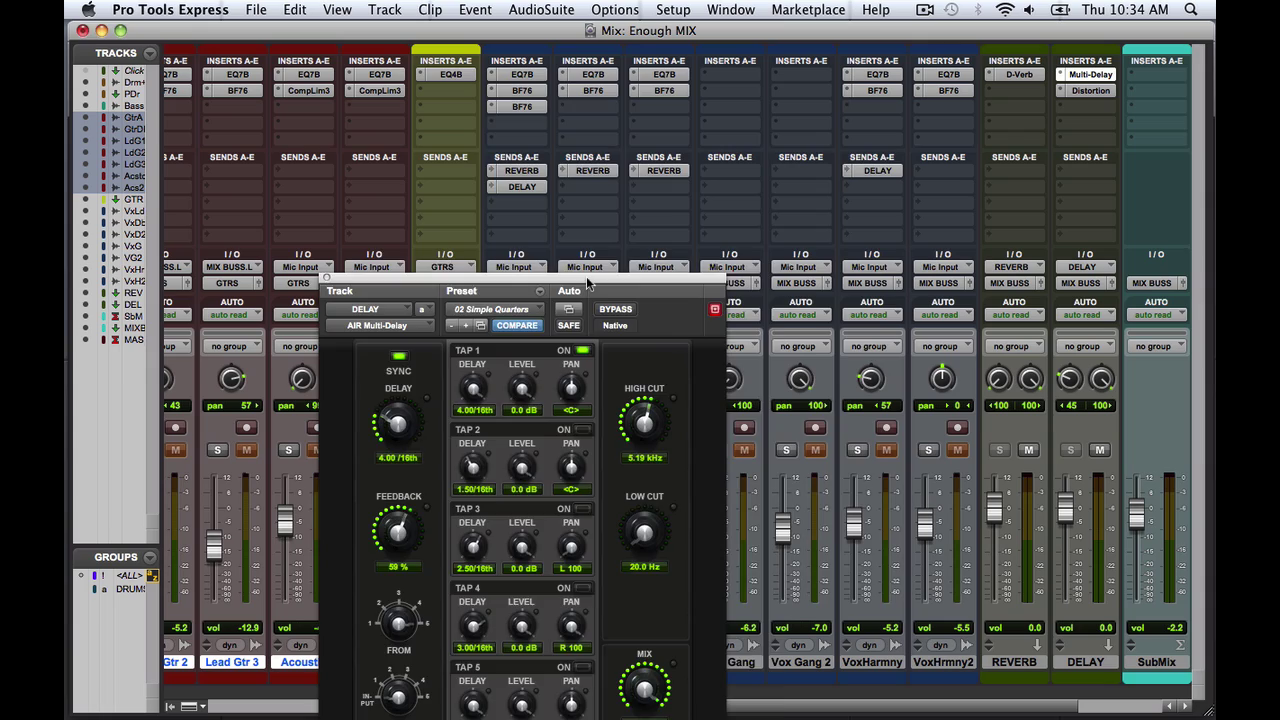
{"action": "left_click_drag", "start_coordinate": [587, 283], "coordinate": [753, 121]}
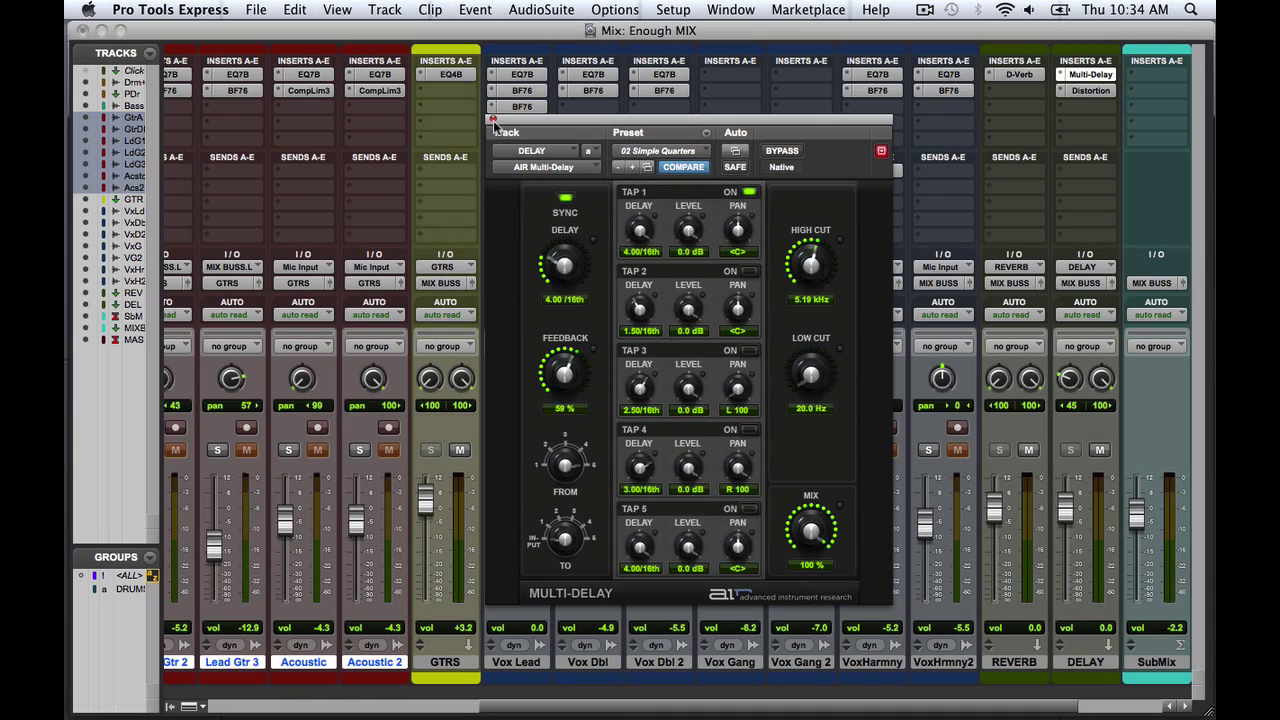
{"action": "left_click", "coordinate": [492, 121]}
{"action": "left_click", "coordinate": [1082, 91]}
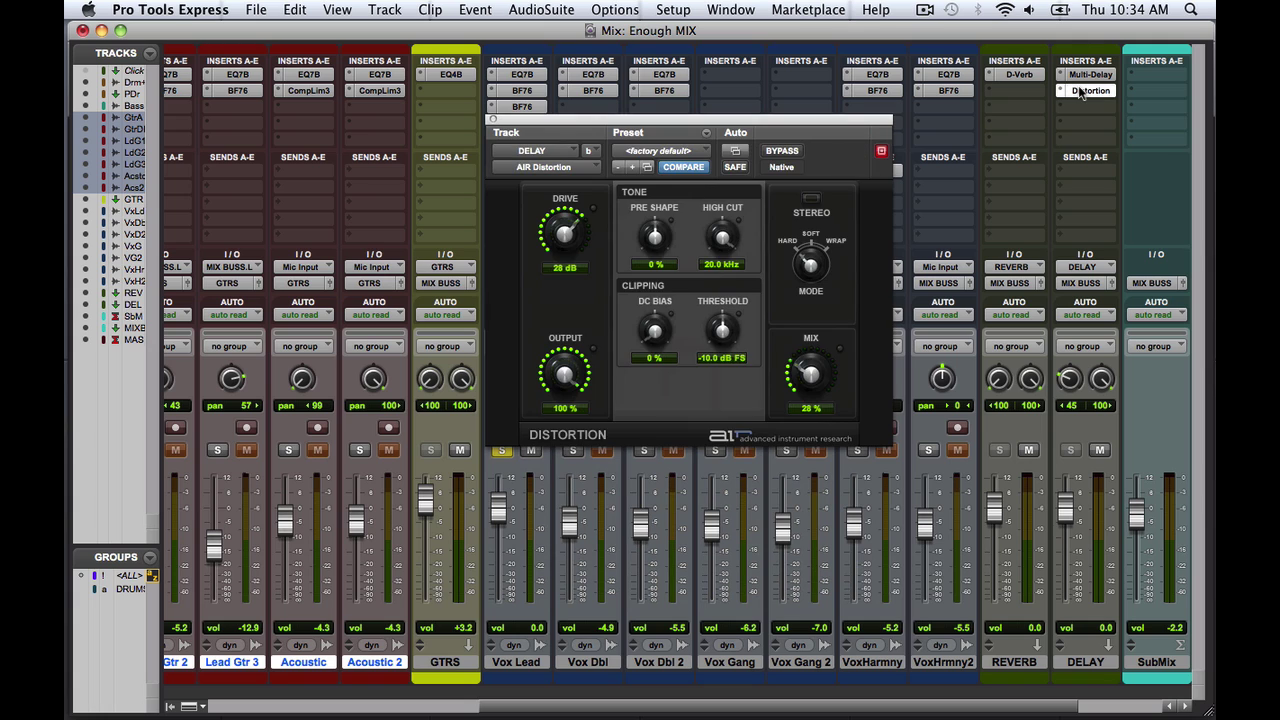
{"action": "left_click", "coordinate": [492, 120]}
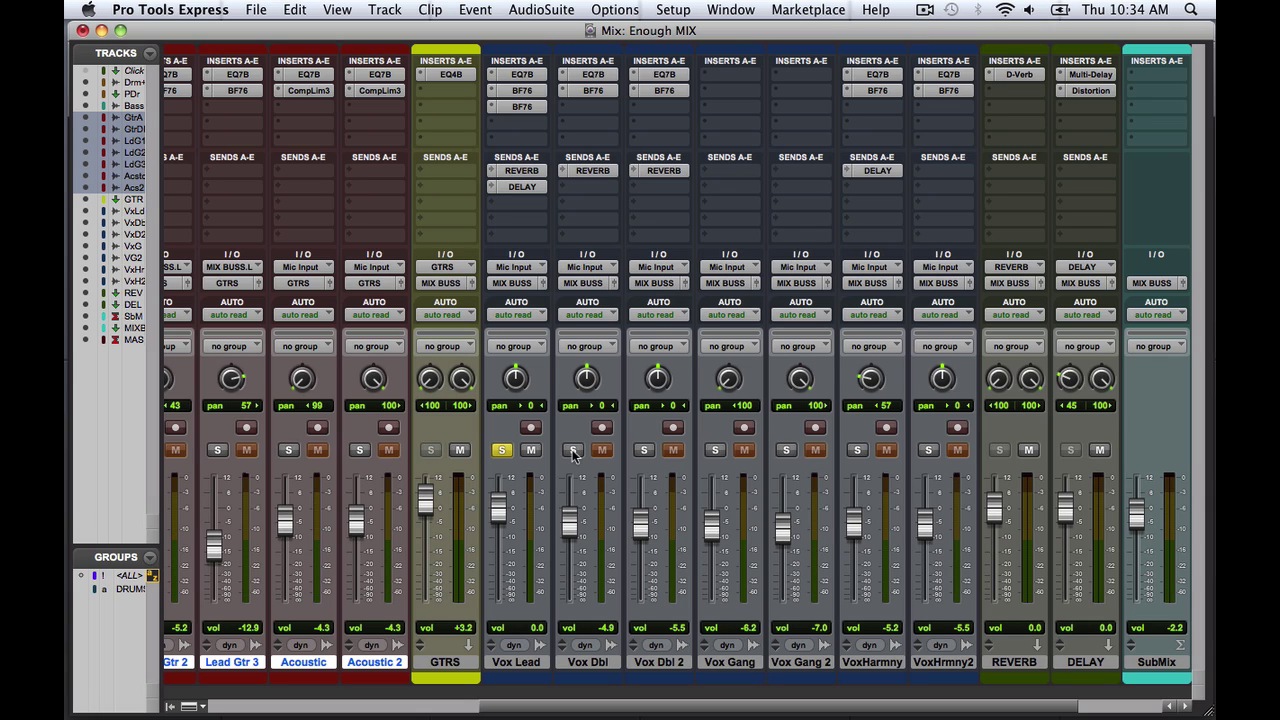
Clear the Vox Lead solo and place the playback cursor at the Chorus marker at bar 35, returning to the Mix window.
{"action": "left_click", "coordinate": [502, 452]}
{"action": "key", "text": "super+equal"}
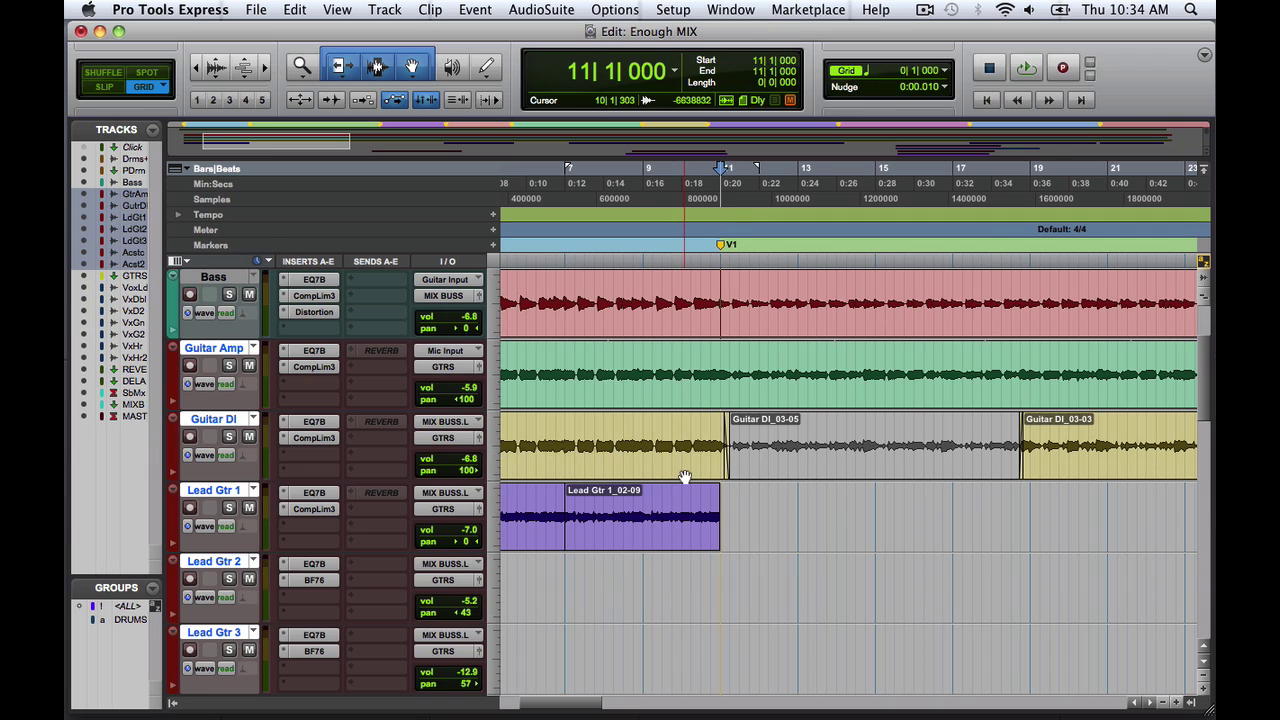
{"action": "scroll", "coordinate": [686, 478], "scroll_direction": "right", "scroll_amount": 10}
{"action": "left_click", "coordinate": [571, 297]}
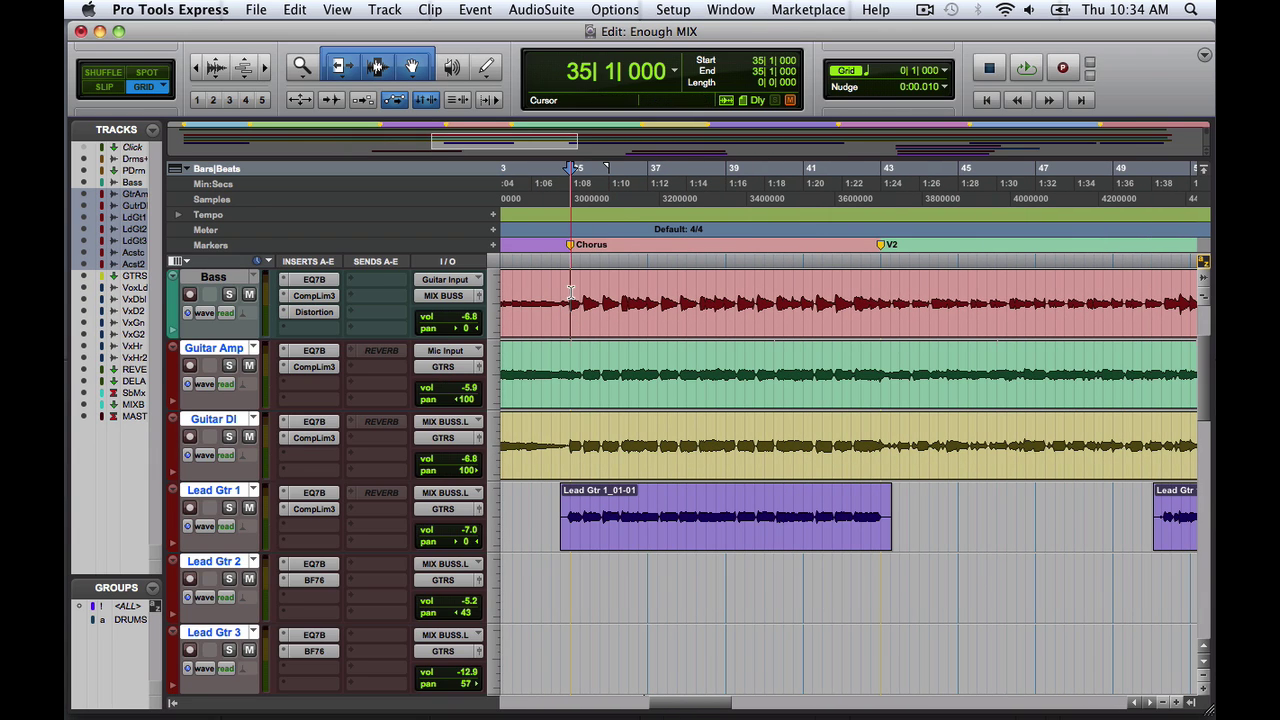
{"action": "key", "text": "super+equal"}
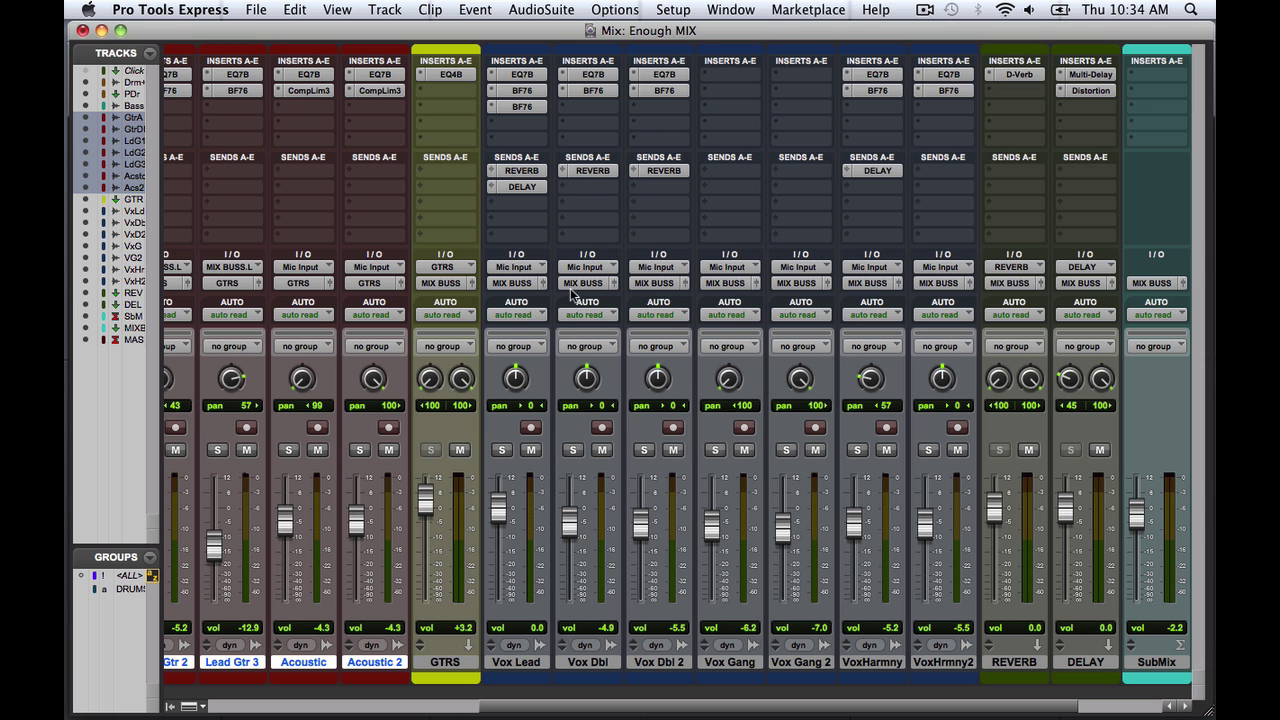
Solo Vox Lead, Vox Dbl and Vox Dbl 2 during playback, and mute the DELAY and REVERB tracks.
{"action": "left_click", "coordinate": [502, 451]}
{"action": "left_click", "coordinate": [573, 451]}
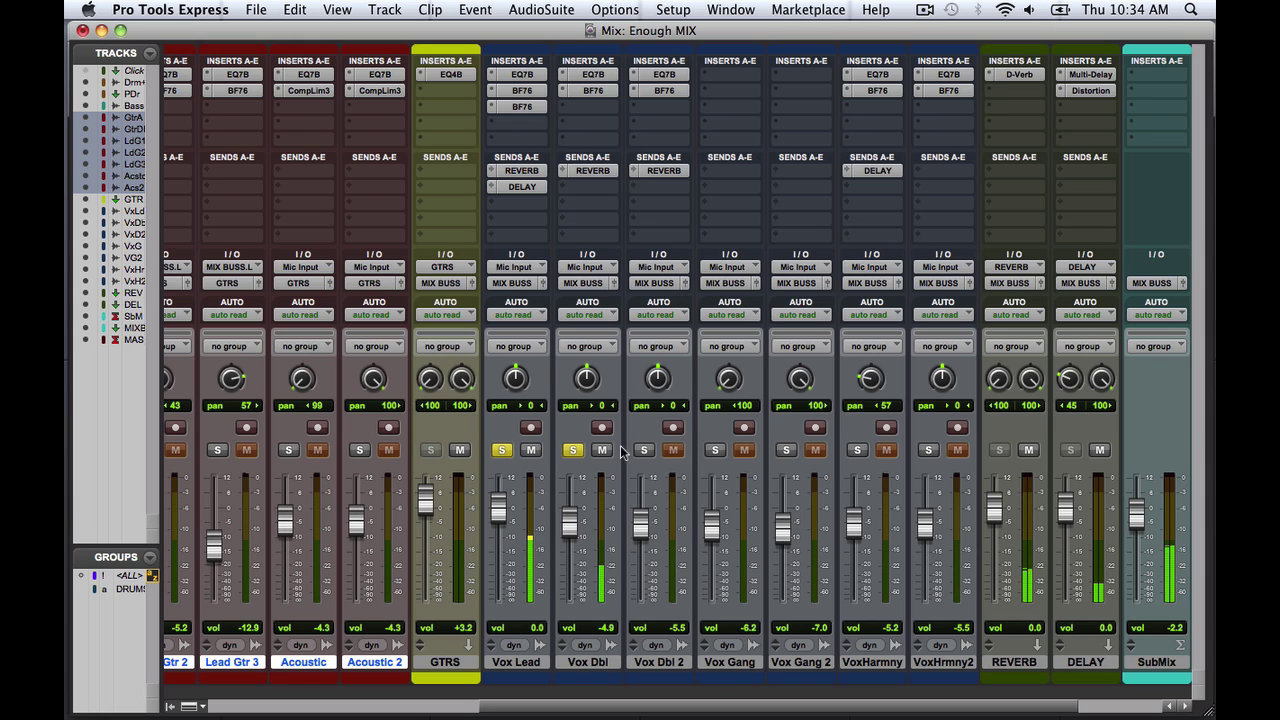
{"action": "left_click", "coordinate": [643, 451]}
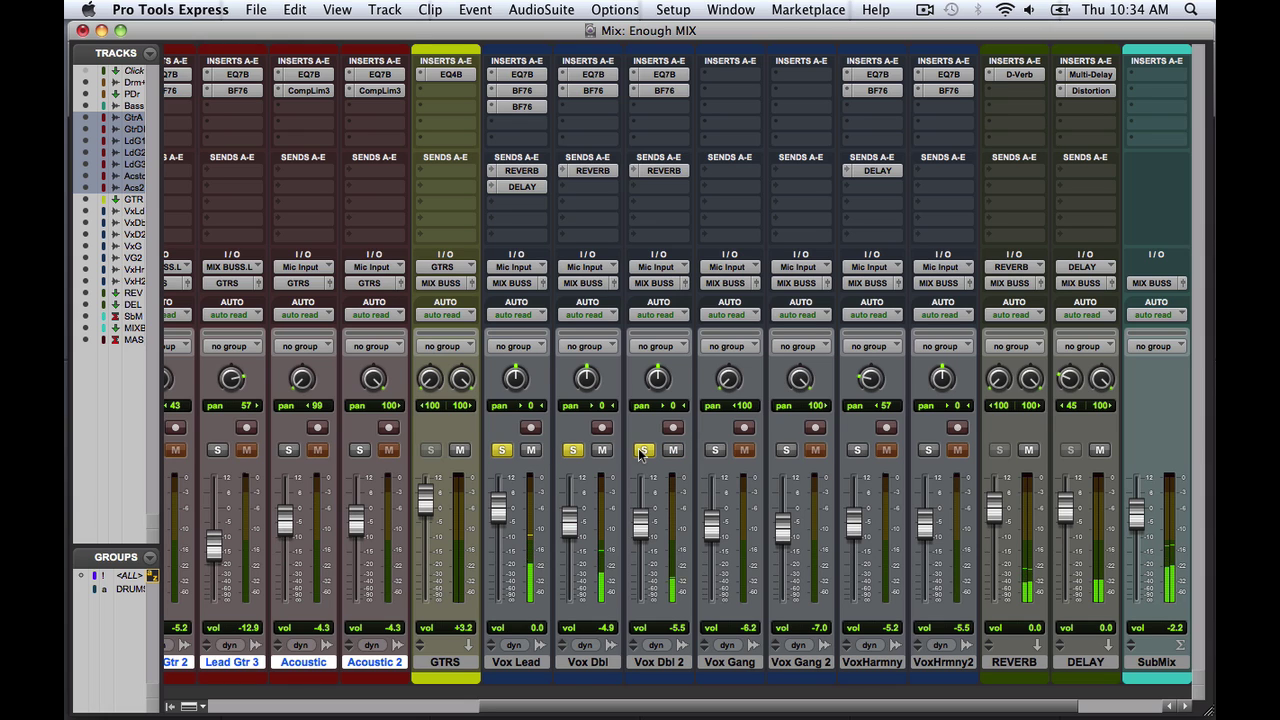
{"action": "left_click", "coordinate": [1098, 451]}
{"action": "left_click", "coordinate": [1028, 451]}
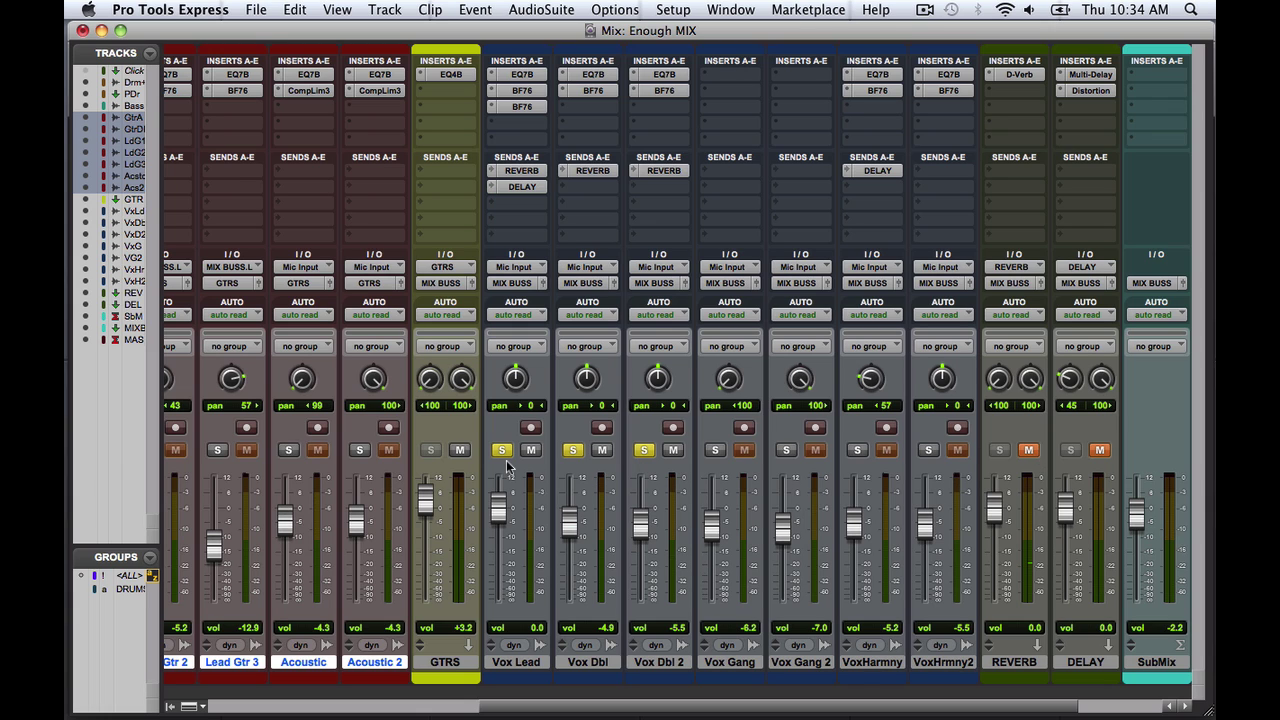
Add Vox Gang and Vox Gang 2 to the soloed lead and double vocals.
{"action": "left_click", "coordinate": [643, 453]}
{"action": "left_click", "coordinate": [714, 450]}
{"action": "left_click", "coordinate": [786, 450]}
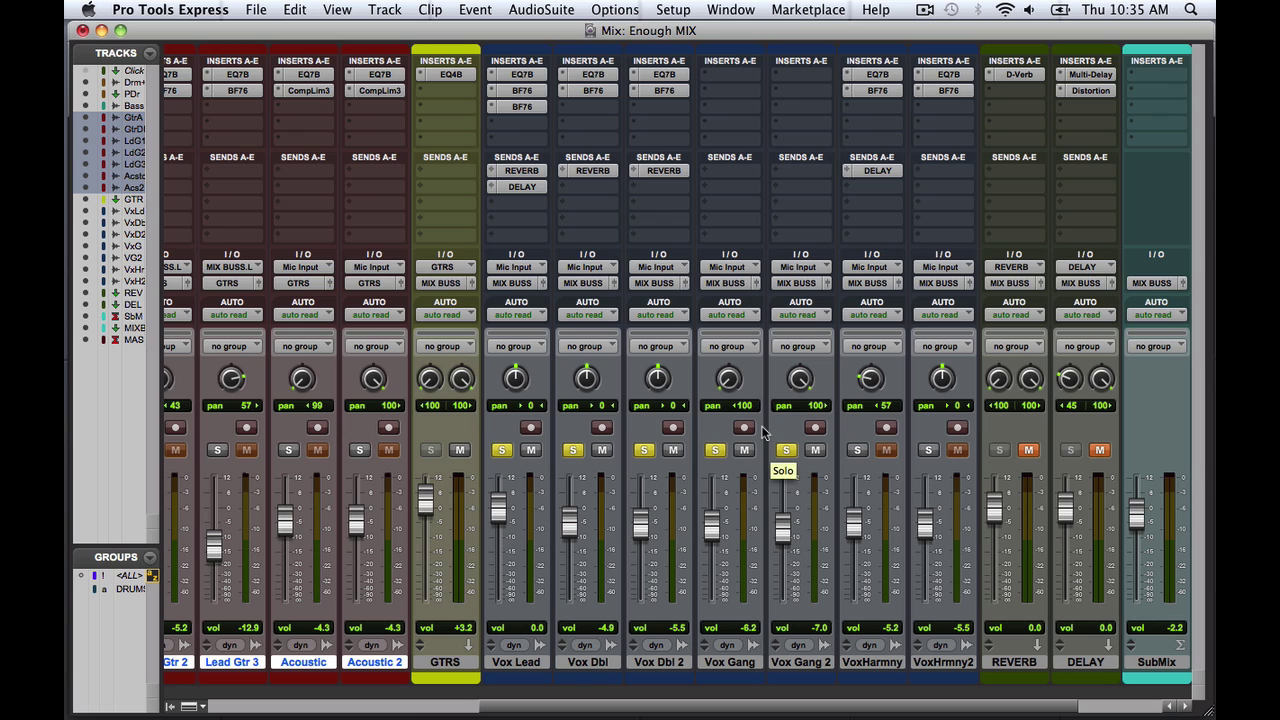
Remove Vox Dbl 2, Vox Dbl and Vox Lead from the solos, leaving only the two gang vocals soloed.
{"action": "left_click", "coordinate": [644, 450]}
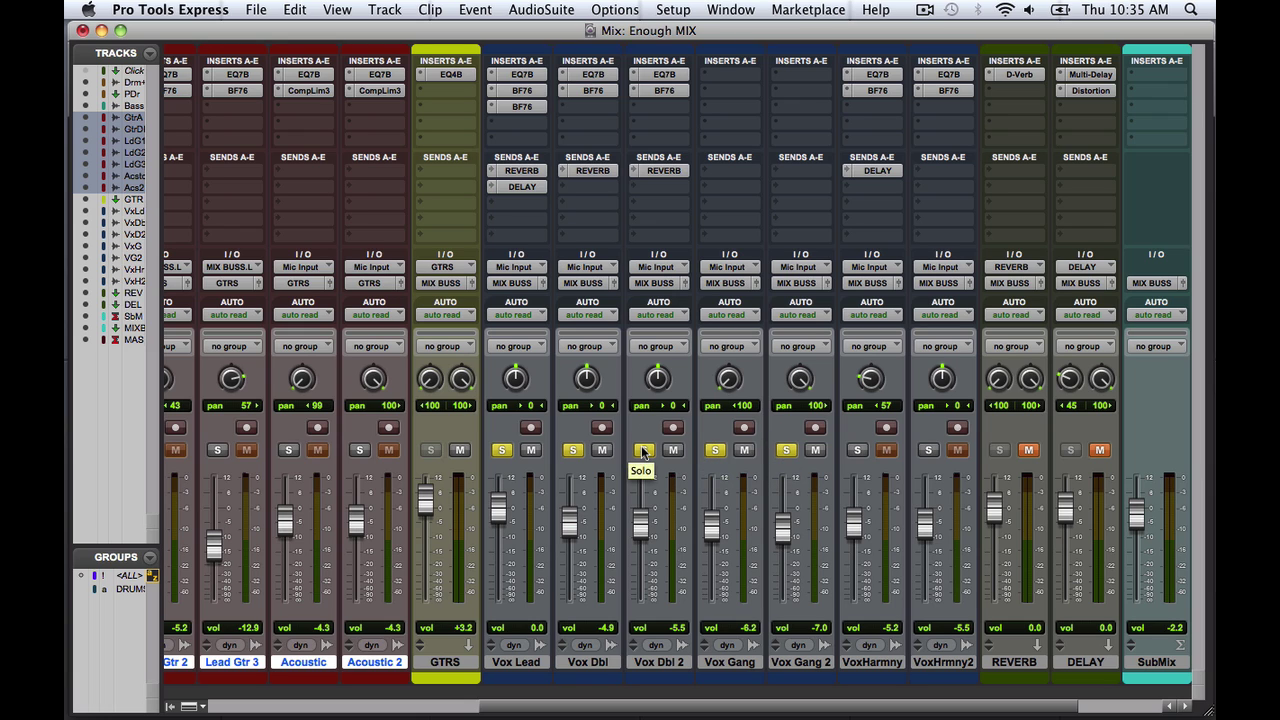
{"action": "left_click", "coordinate": [644, 450]}
{"action": "left_click", "coordinate": [572, 450]}
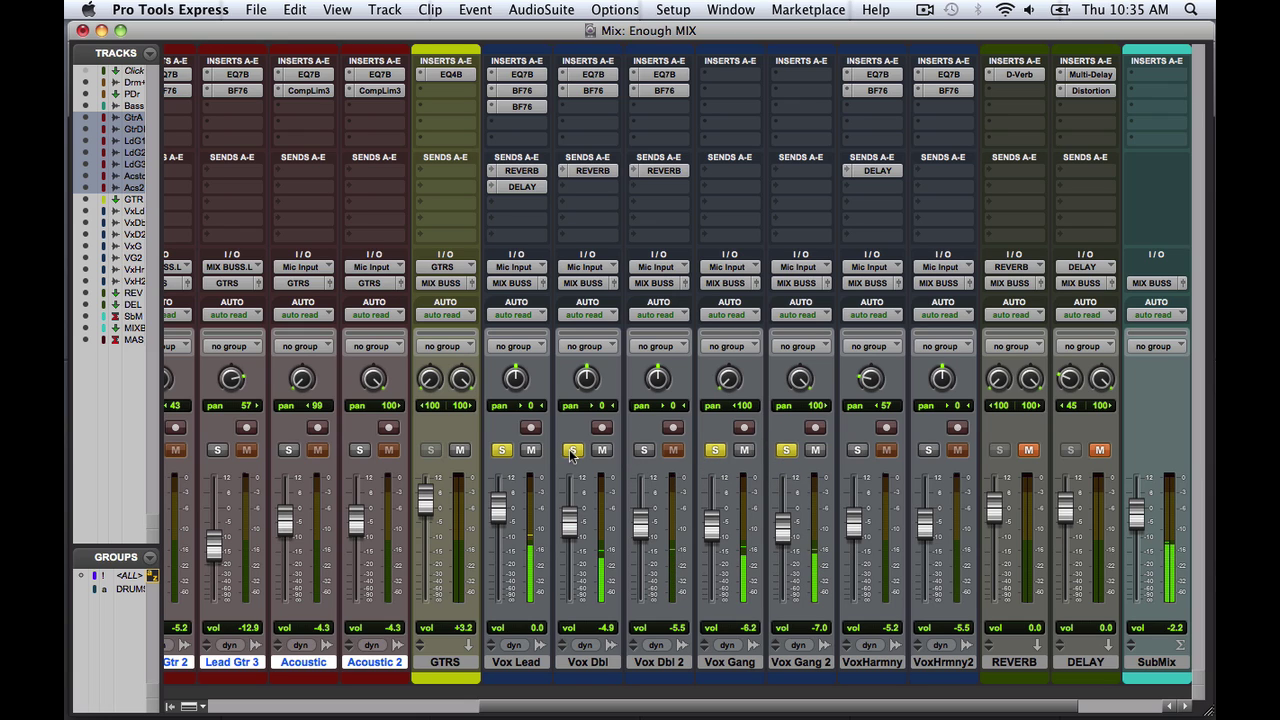
{"action": "left_click", "coordinate": [572, 450]}
{"action": "left_click", "coordinate": [502, 450]}
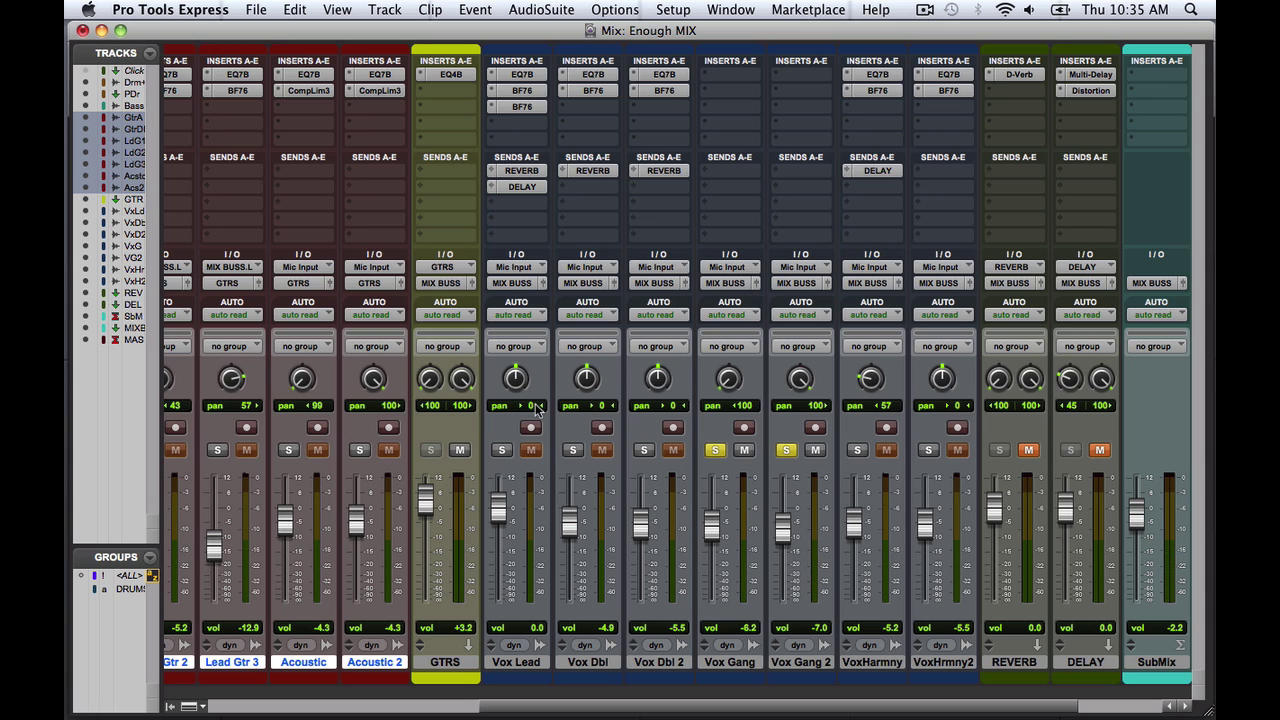
Solo Vox Lead, Vox Dbl and Vox Dbl 2 again alongside the gang vocals and switch to the Edit window.
{"action": "left_click", "coordinate": [502, 450]}
{"action": "left_click", "coordinate": [573, 450]}
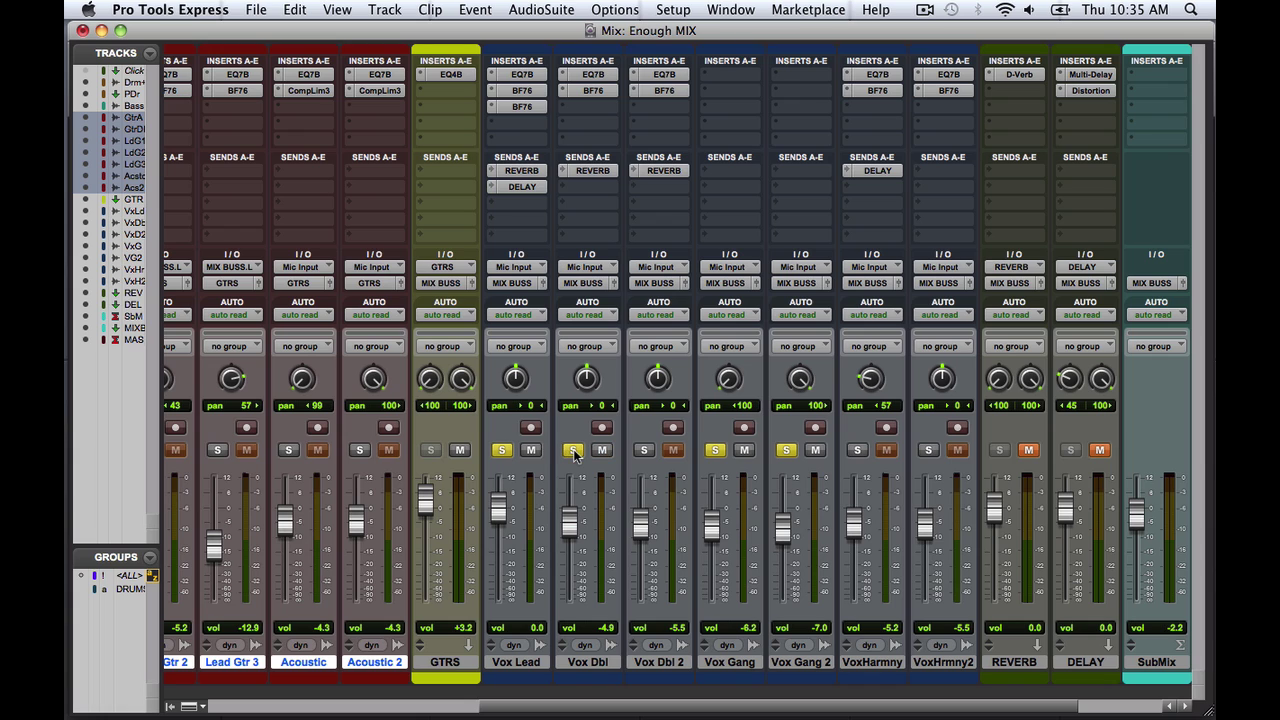
{"action": "left_click", "coordinate": [642, 451]}
{"action": "key", "text": "super+equal"}
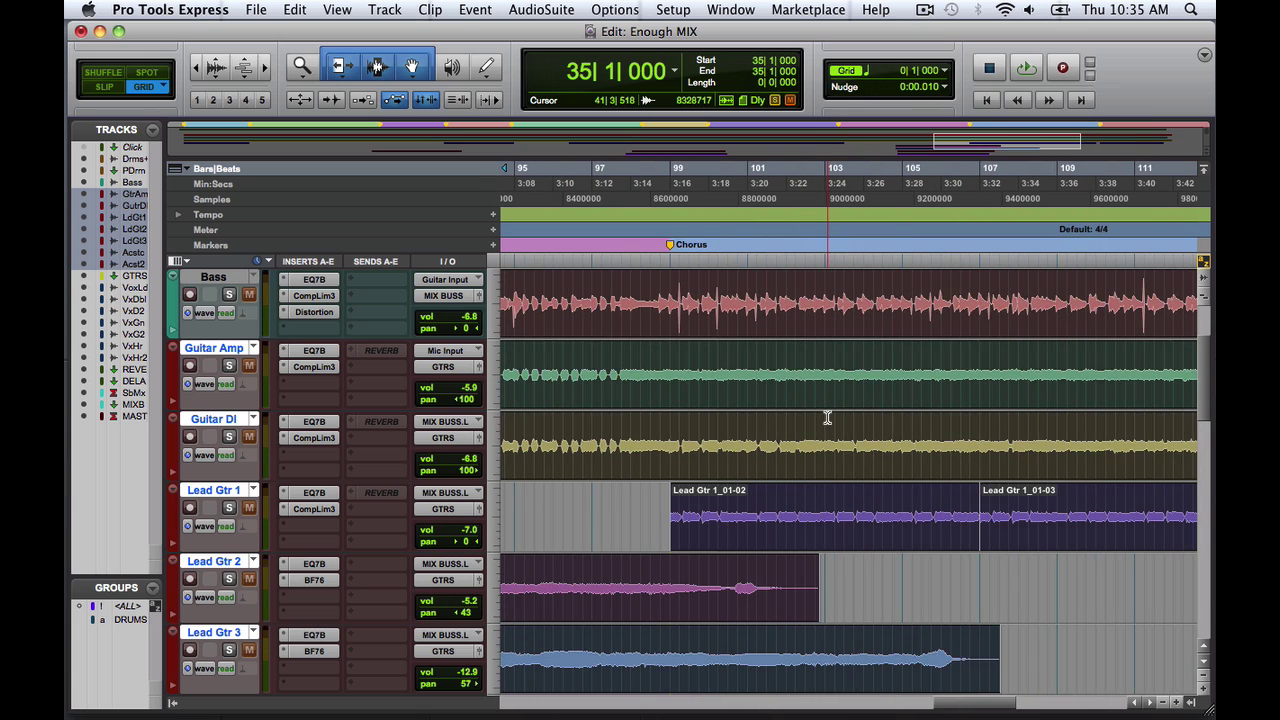
Place the playback position at bar 89, beat 4 in the Bridge and add VoxHarmny and VoxHrmny2 to the soloed vocals during playback.
{"action": "scroll", "coordinate": [827, 418], "scroll_direction": "up", "scroll_amount": 1}
{"action": "left_click", "coordinate": [878, 364]}
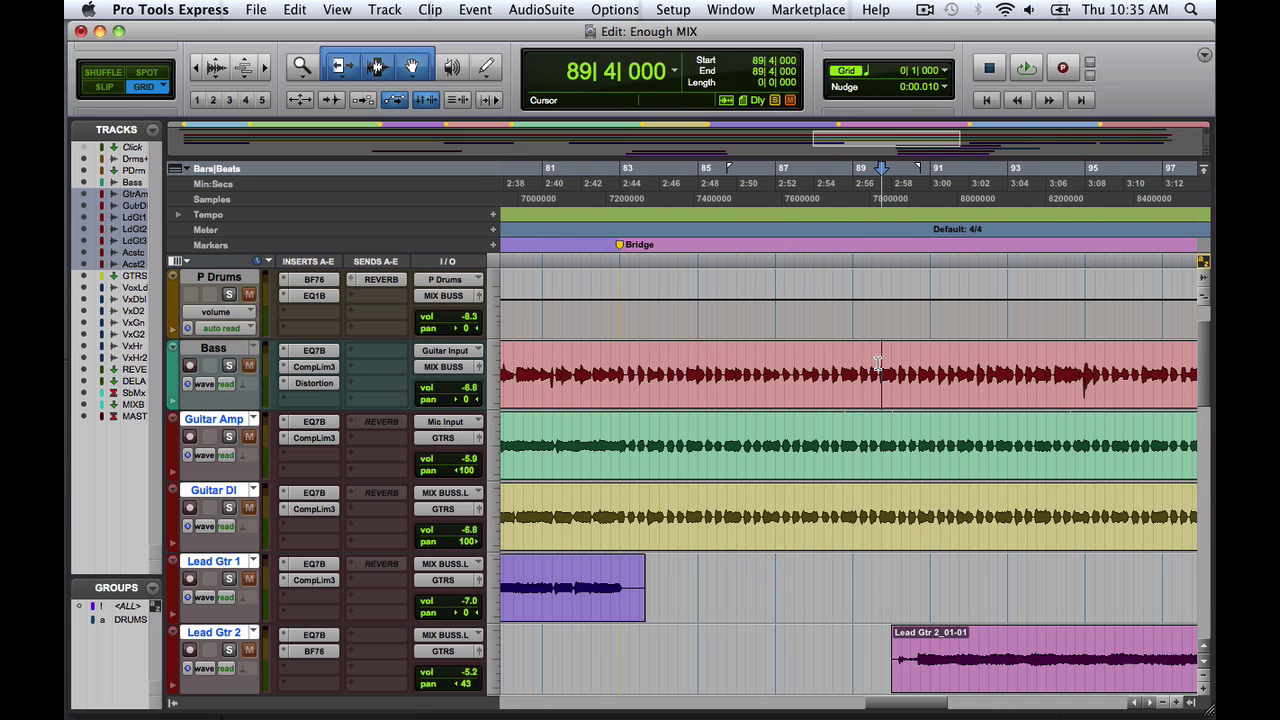
{"action": "key", "text": "super+equal"}
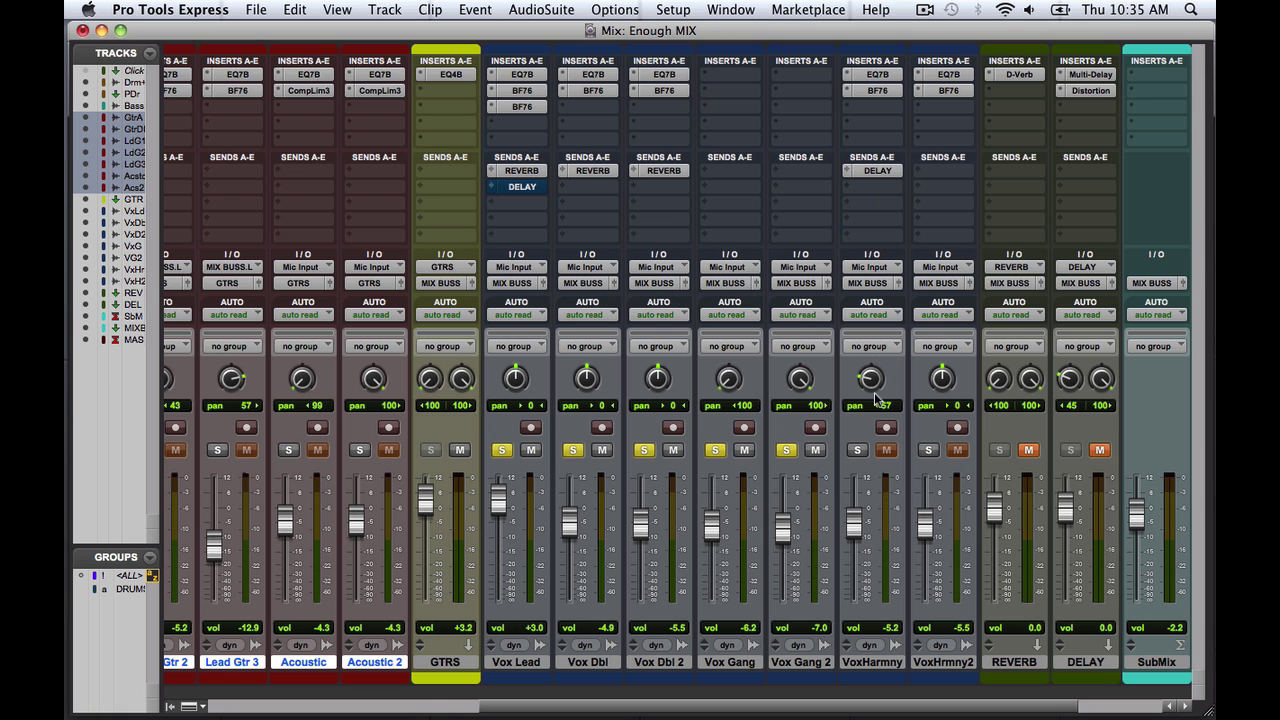
{"action": "left_click", "coordinate": [858, 450]}
{"action": "key", "text": "space"}
{"action": "left_click", "coordinate": [928, 450]}
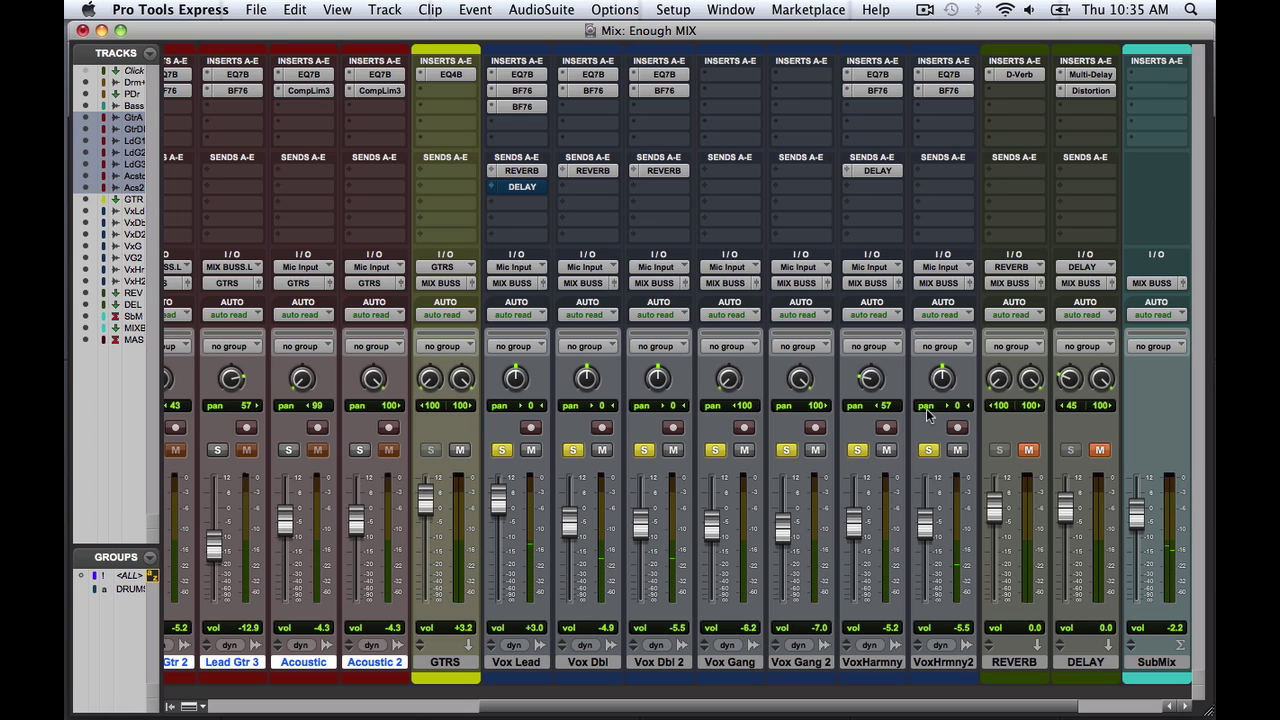
Examine the 7-band EQ and BF76 limiter settings on the vocal harmony and vocal double tracks.
{"action": "left_click", "coordinate": [882, 80]}
{"action": "left_click", "coordinate": [938, 80]}
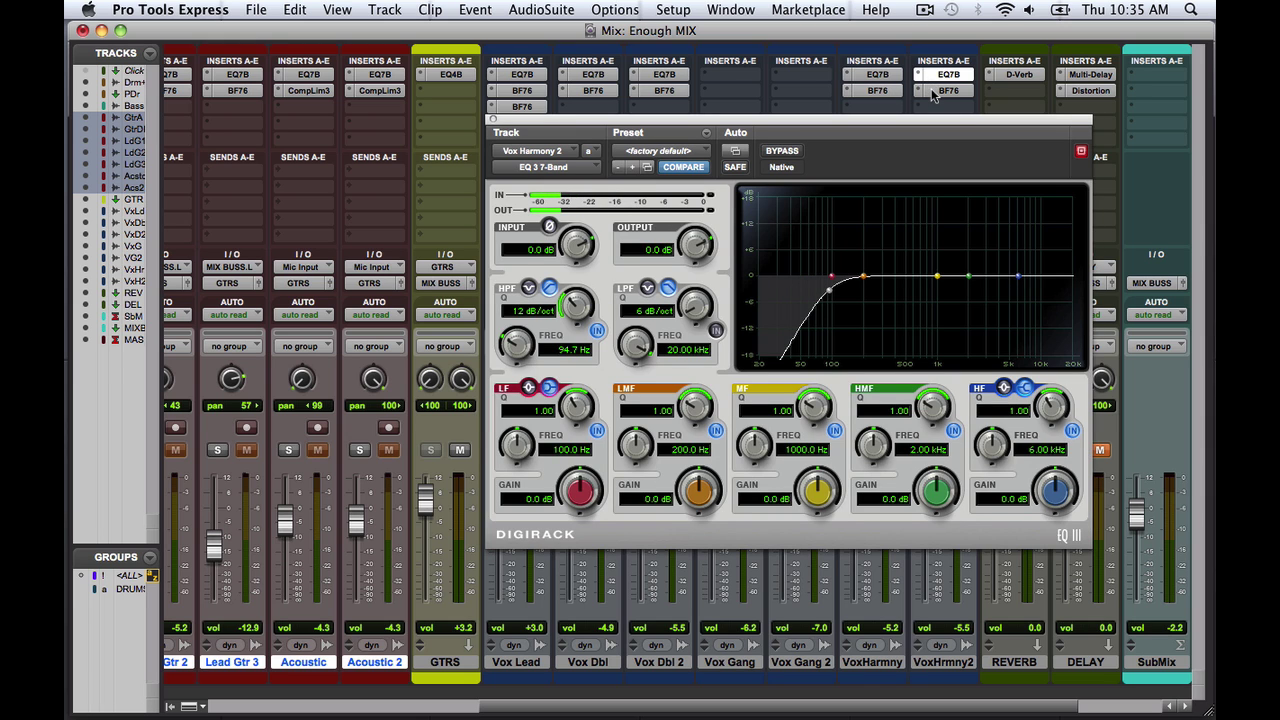
{"action": "left_click", "coordinate": [933, 93]}
{"action": "left_click", "coordinate": [893, 92]}
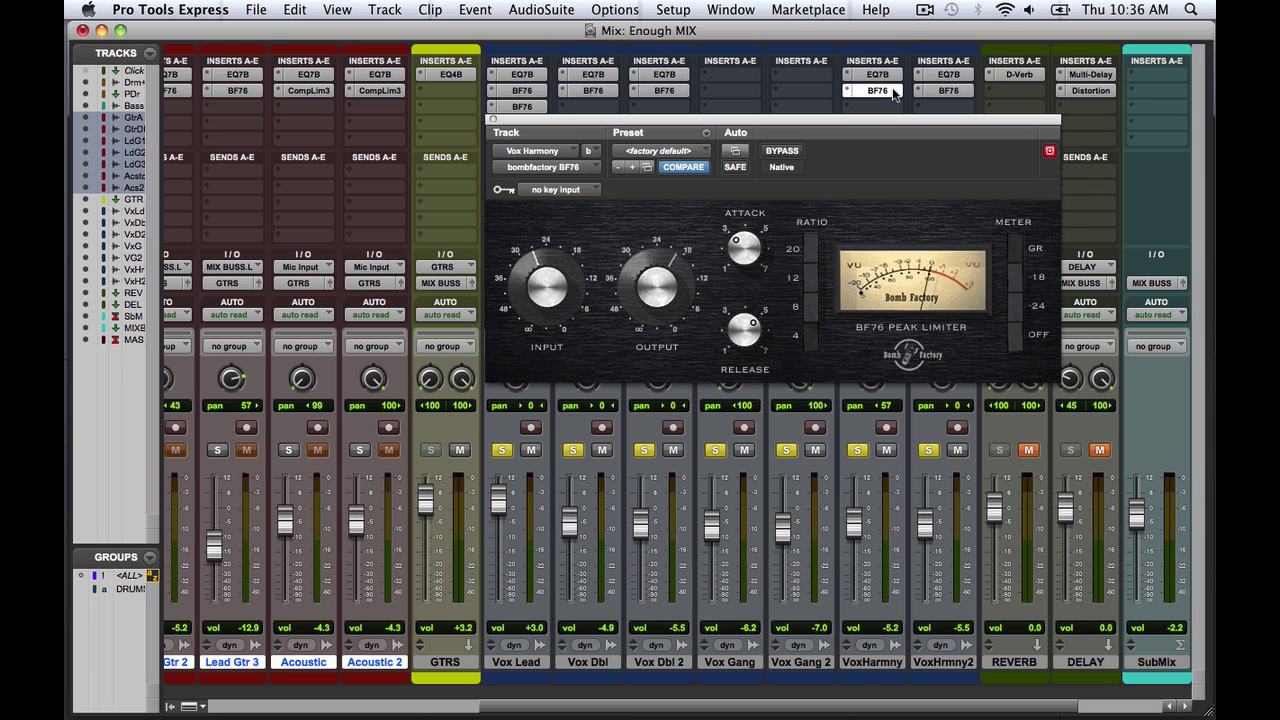
{"action": "left_click", "coordinate": [493, 120]}
{"action": "left_click", "coordinate": [659, 95]}
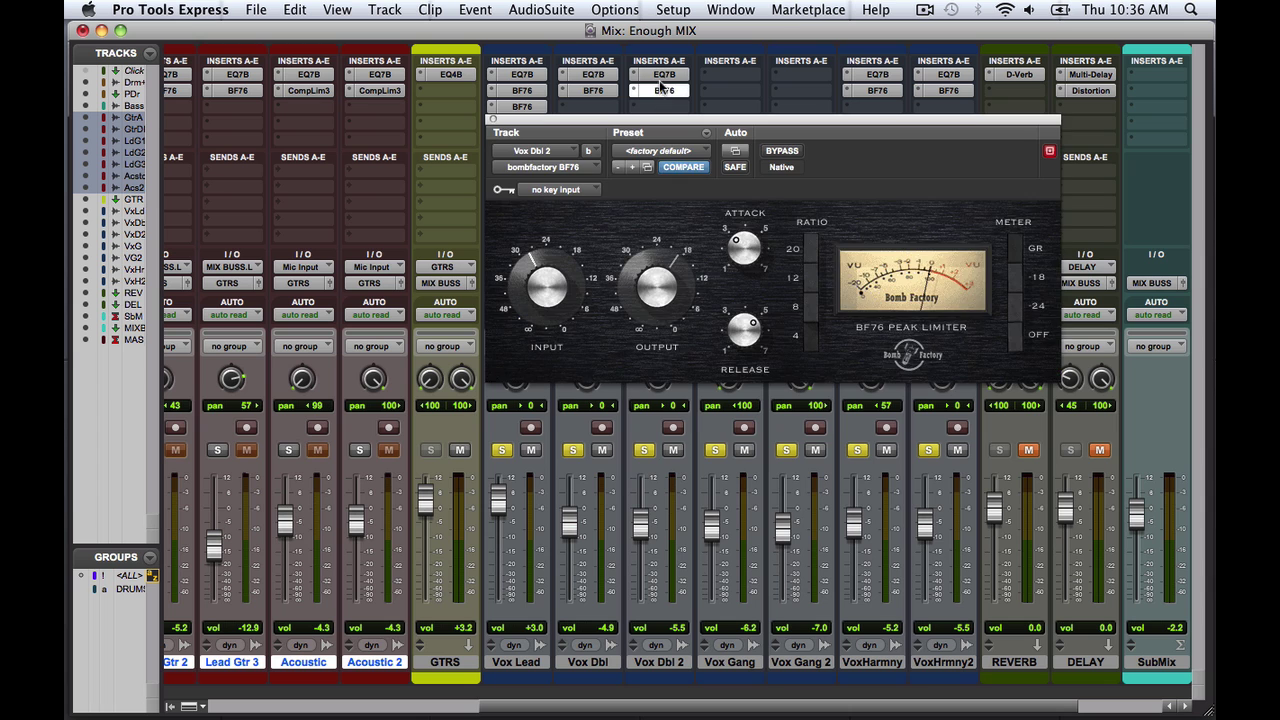
{"action": "left_click", "coordinate": [664, 75]}
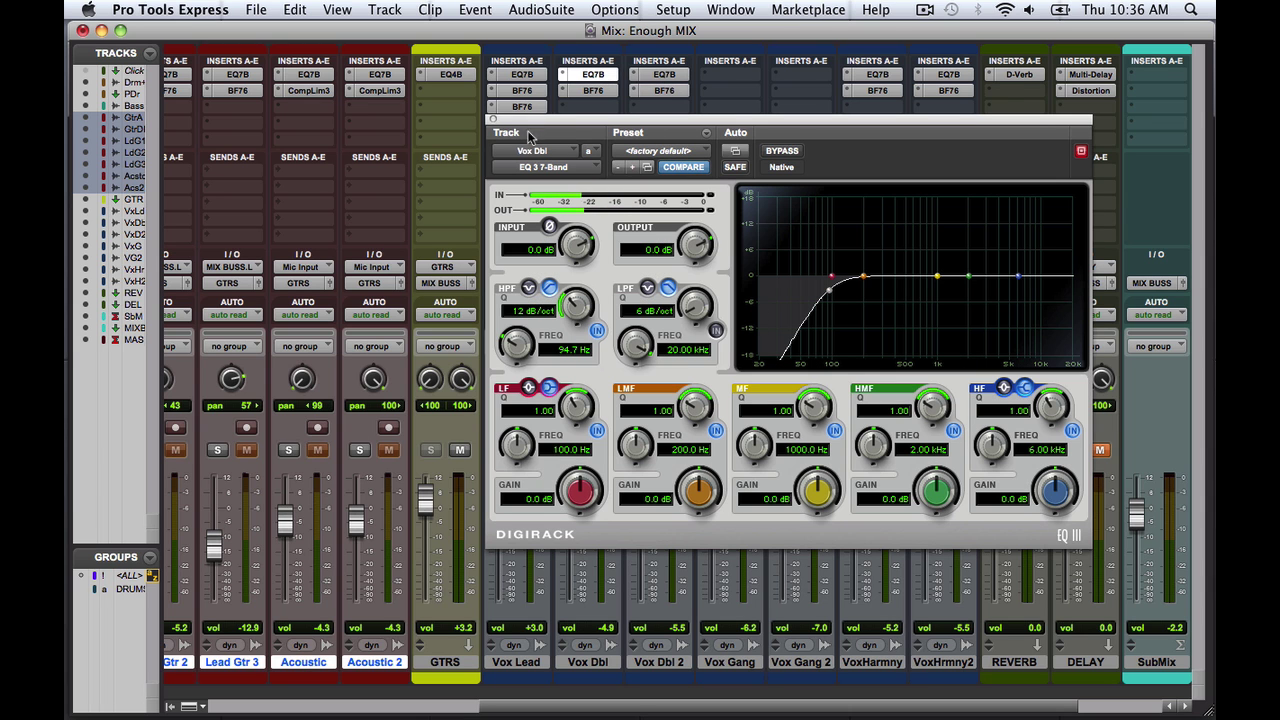
{"action": "left_click", "coordinate": [493, 120]}
Clear all track solos and unmute the REVERB and DELAY tracks.
{"action": "scroll", "coordinate": [770, 198], "scroll_direction": "right", "scroll_amount": 2}
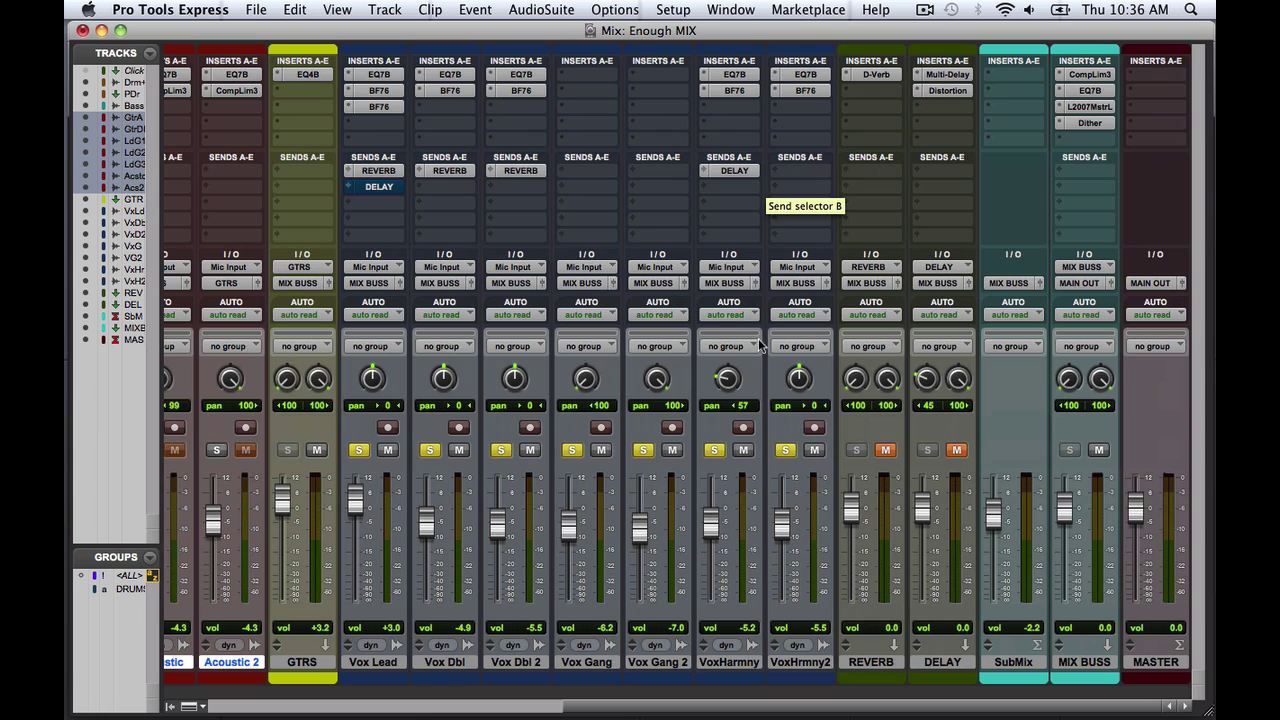
{"action": "left_click", "coordinate": [714, 451], "text": "alt"}
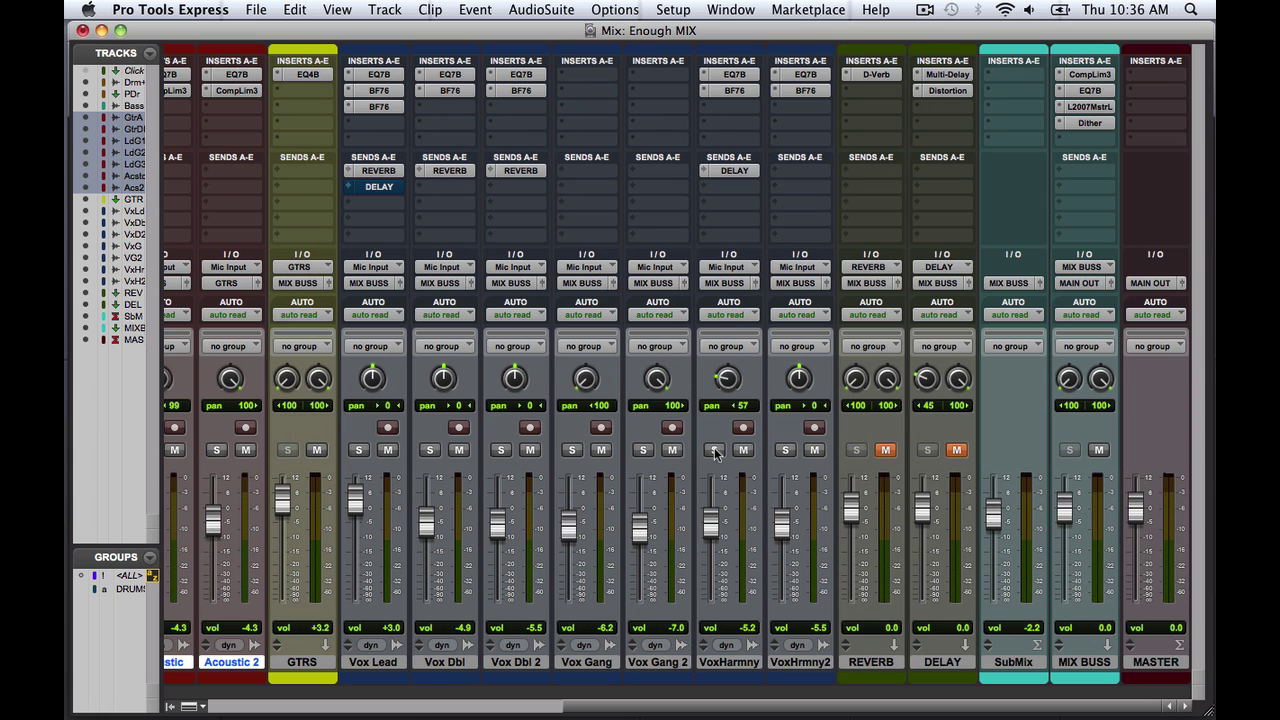
{"action": "left_click", "coordinate": [884, 451]}
{"action": "left_click", "coordinate": [956, 451]}
Examine the Compressor/Limiter and 7-band EQ settings on the MIX BUSS track.
{"action": "left_click", "coordinate": [1100, 72]}
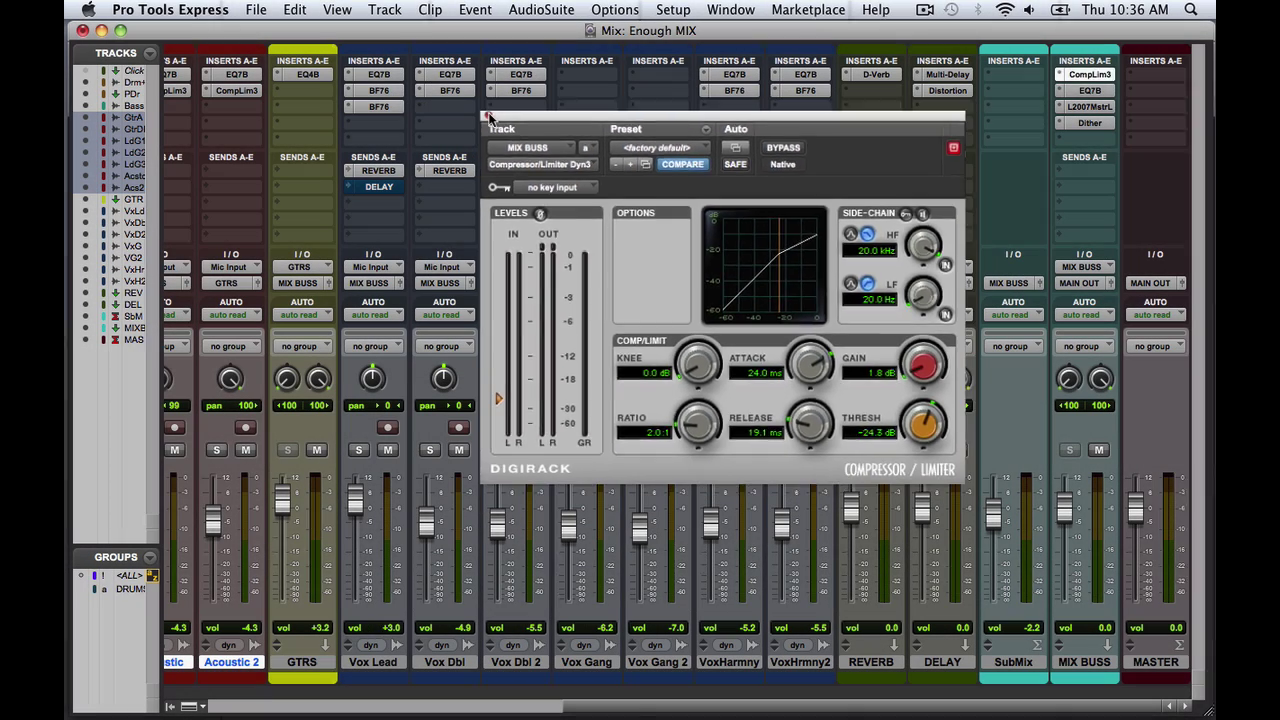
{"action": "left_click", "coordinate": [488, 116]}
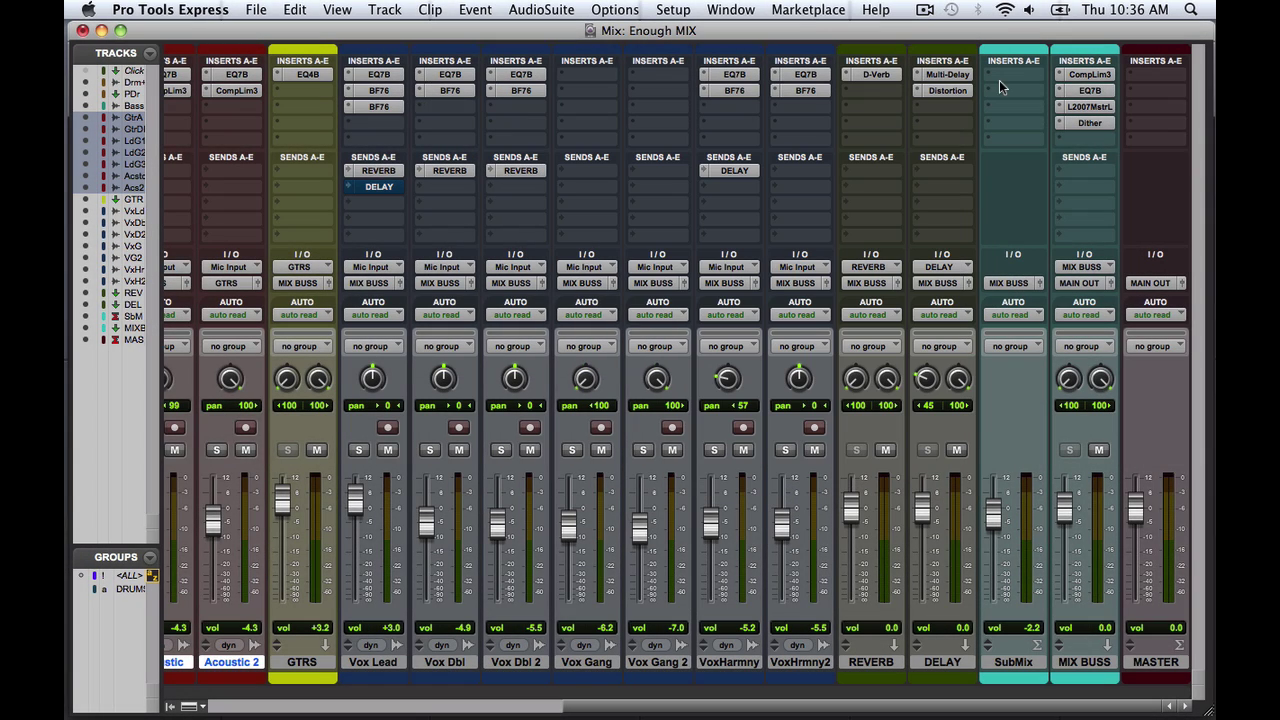
{"action": "left_click", "coordinate": [1100, 91]}
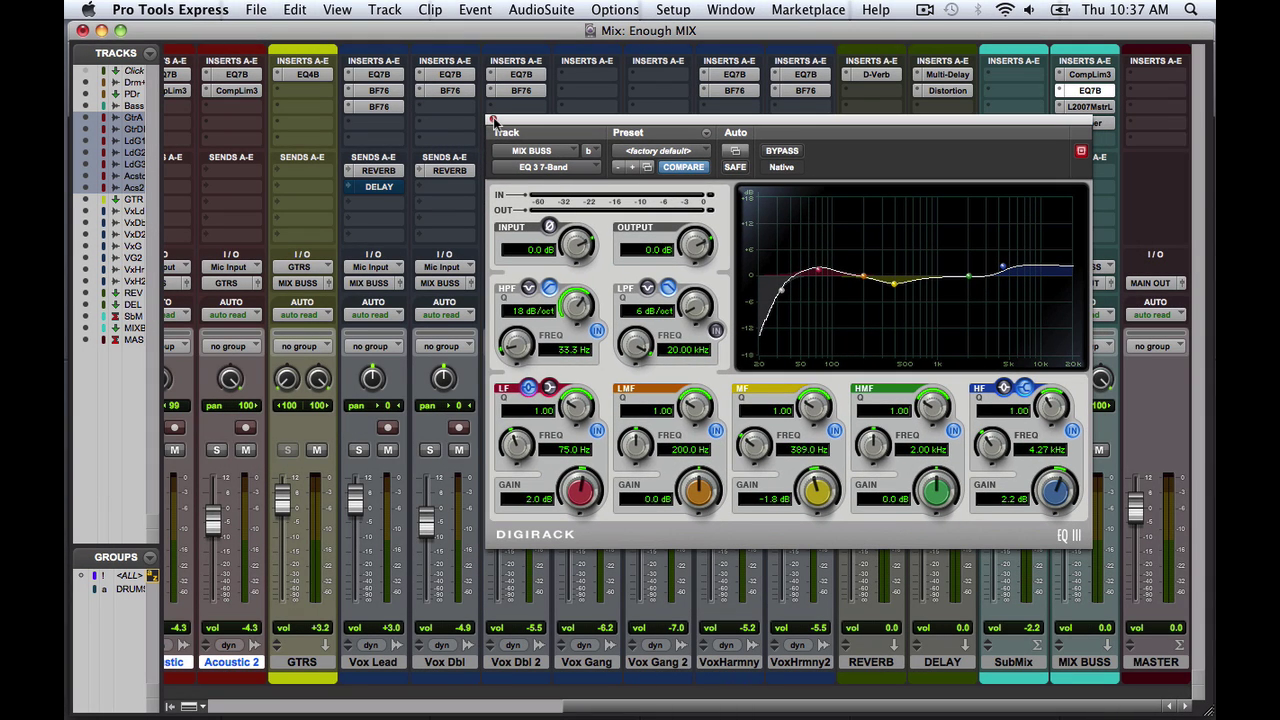
{"action": "left_click", "coordinate": [491, 120]}
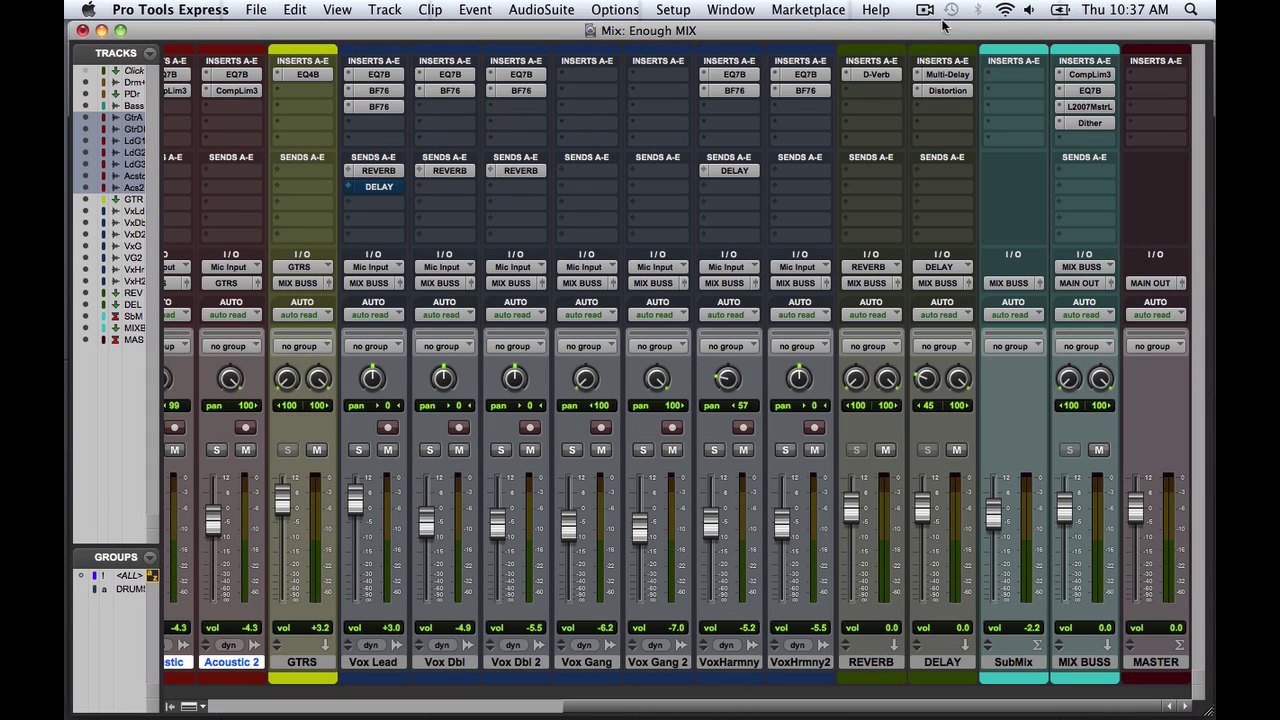
Examine the L2007 Mastering Limiter and Dither settings on the MIX BUSS track.
{"action": "left_click", "coordinate": [1096, 108]}
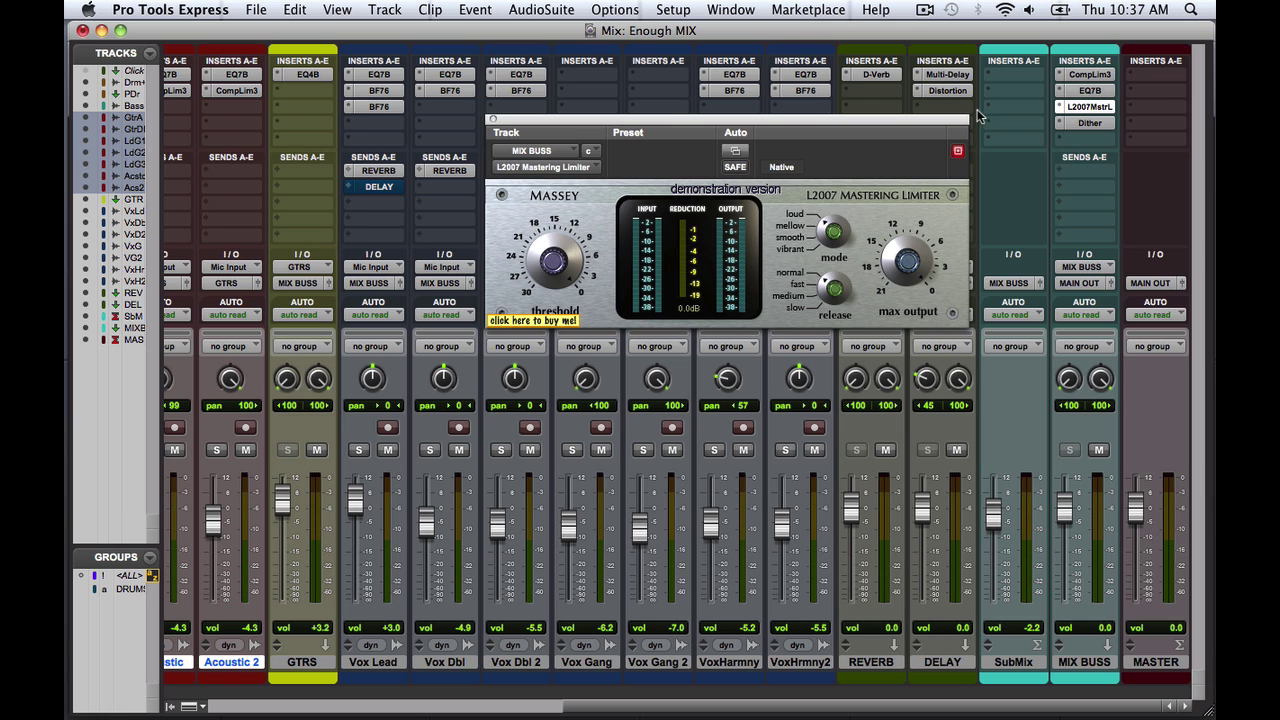
{"action": "left_click_drag", "start_coordinate": [945, 125], "coordinate": [1012, 172]}
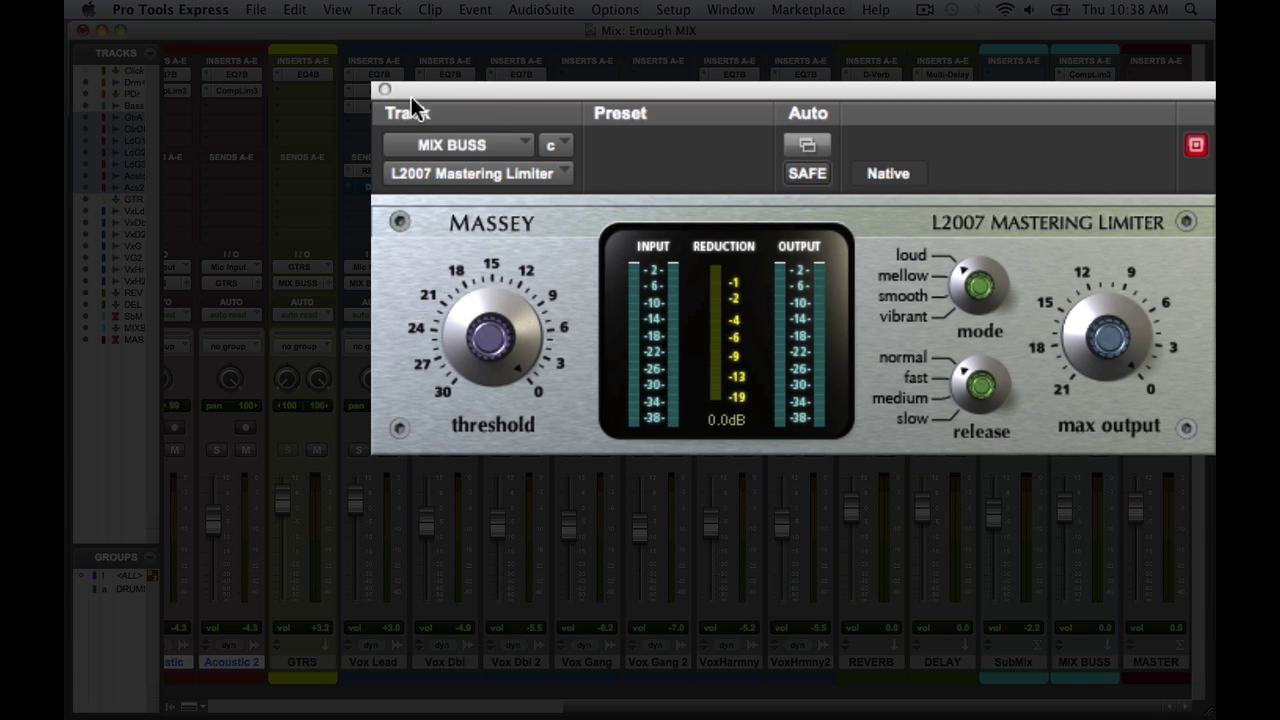
{"action": "left_click", "coordinate": [385, 92]}
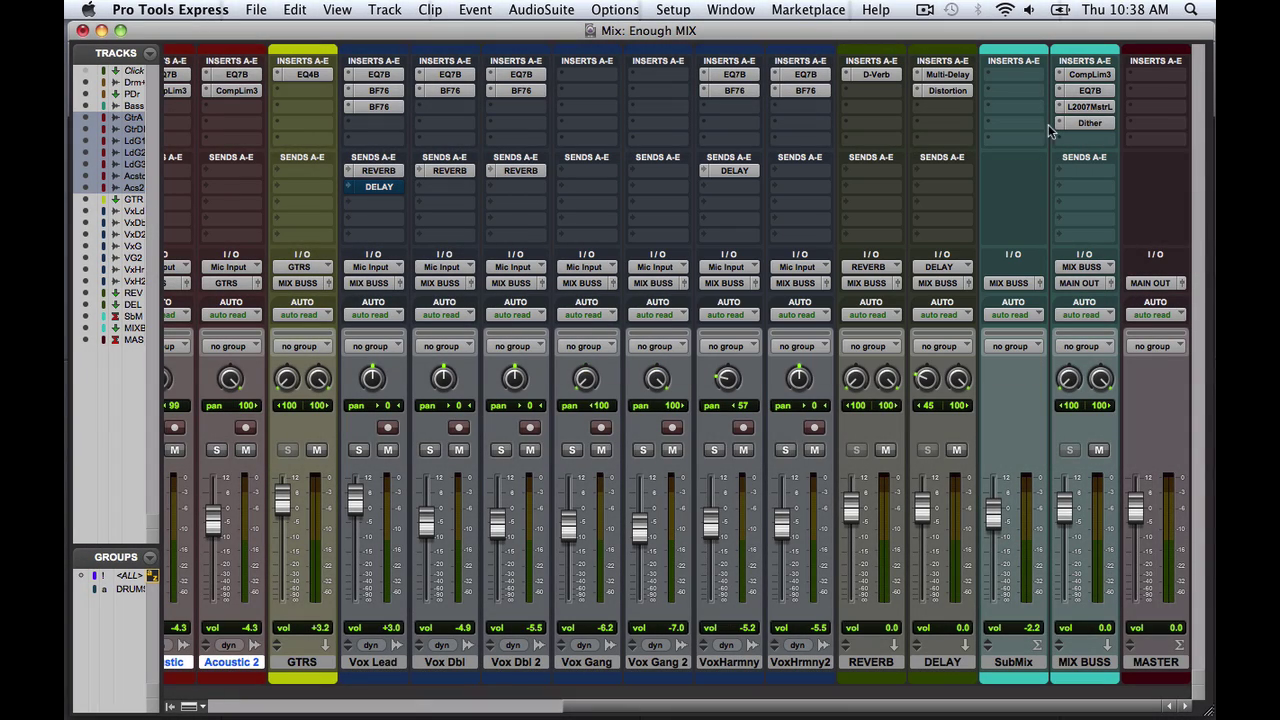
{"action": "left_click", "coordinate": [1097, 122]}
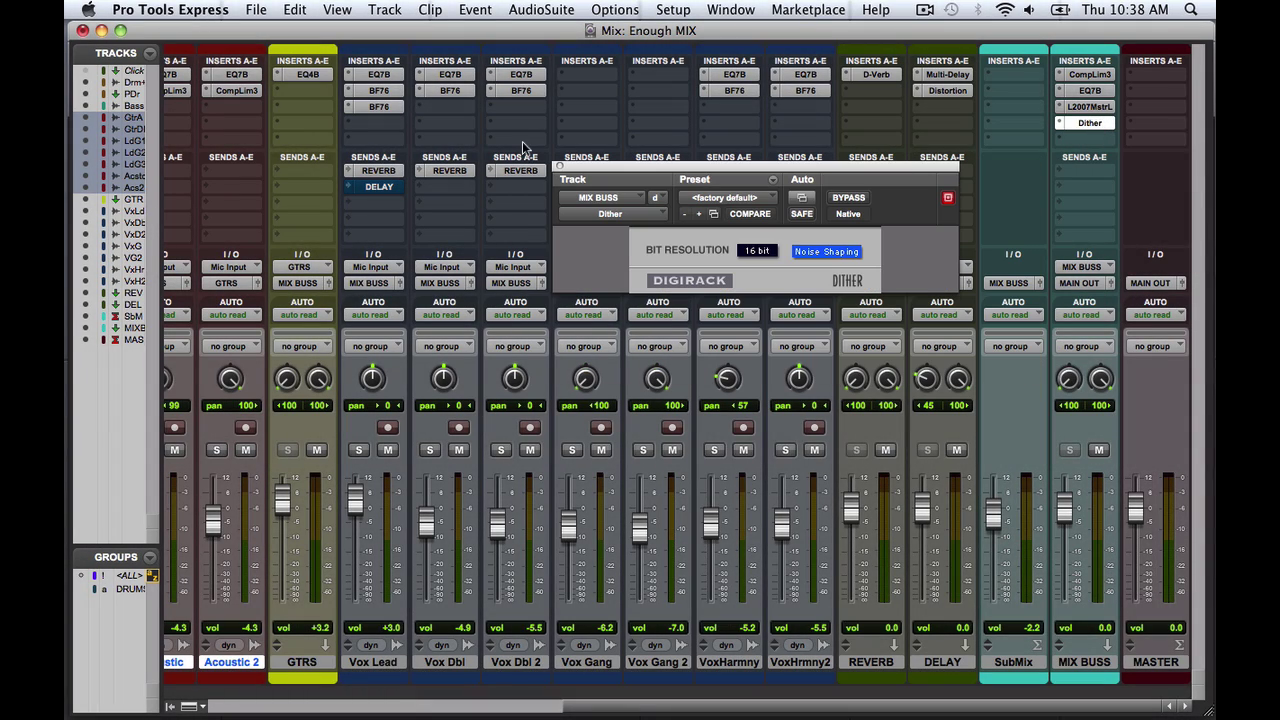
{"action": "left_click", "coordinate": [556, 166]}
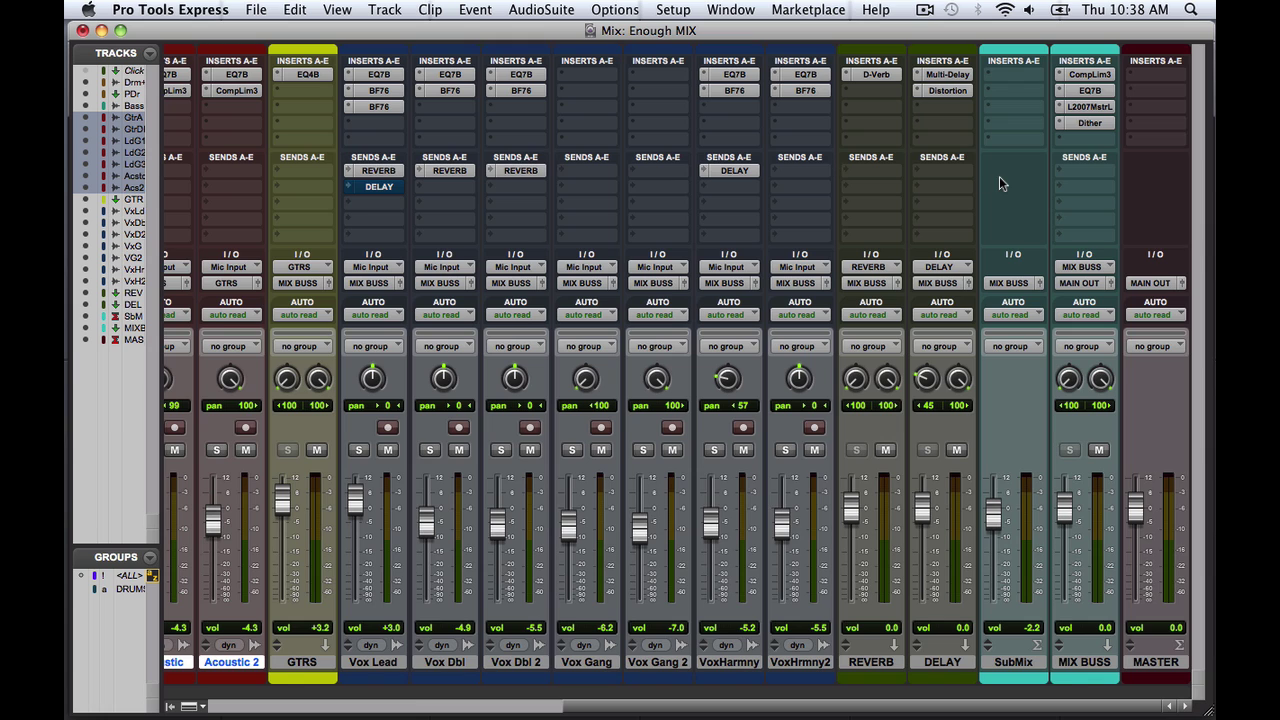
{"action": "scroll", "coordinate": [1000, 177], "scroll_direction": "left", "scroll_amount": 8}
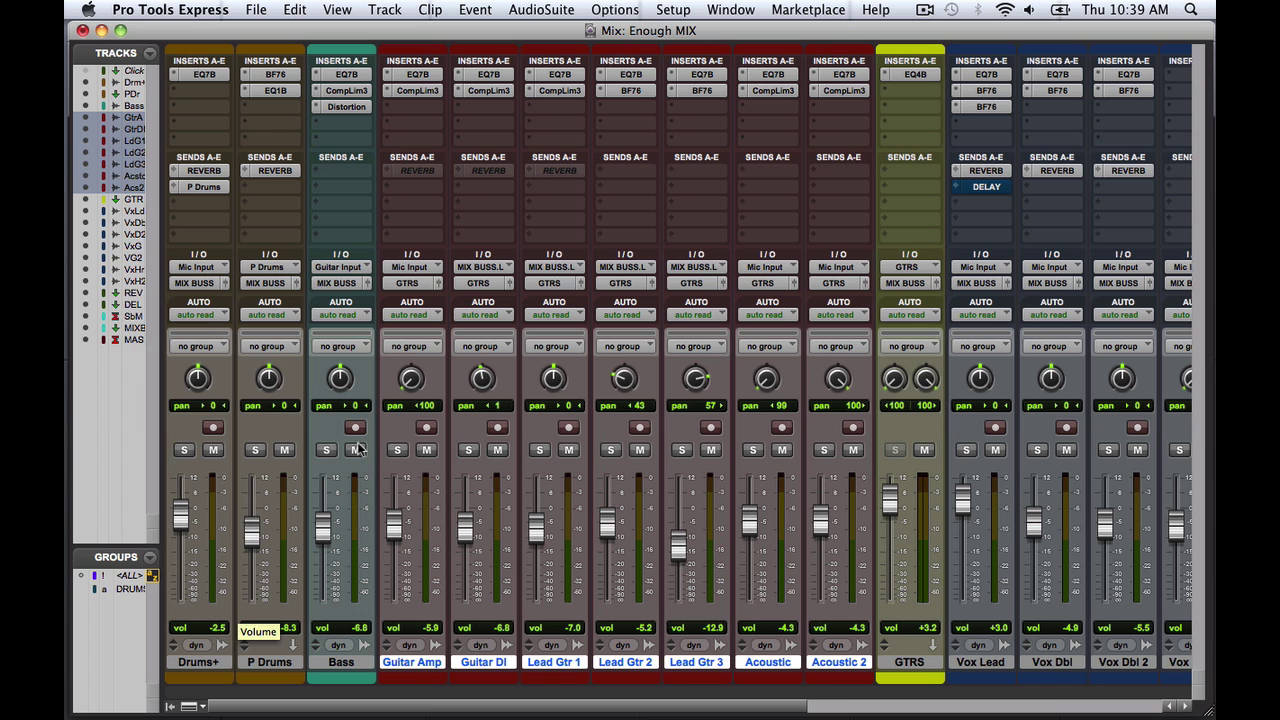
{"action": "scroll", "coordinate": [556, 471], "scroll_direction": "right", "scroll_amount": 10}
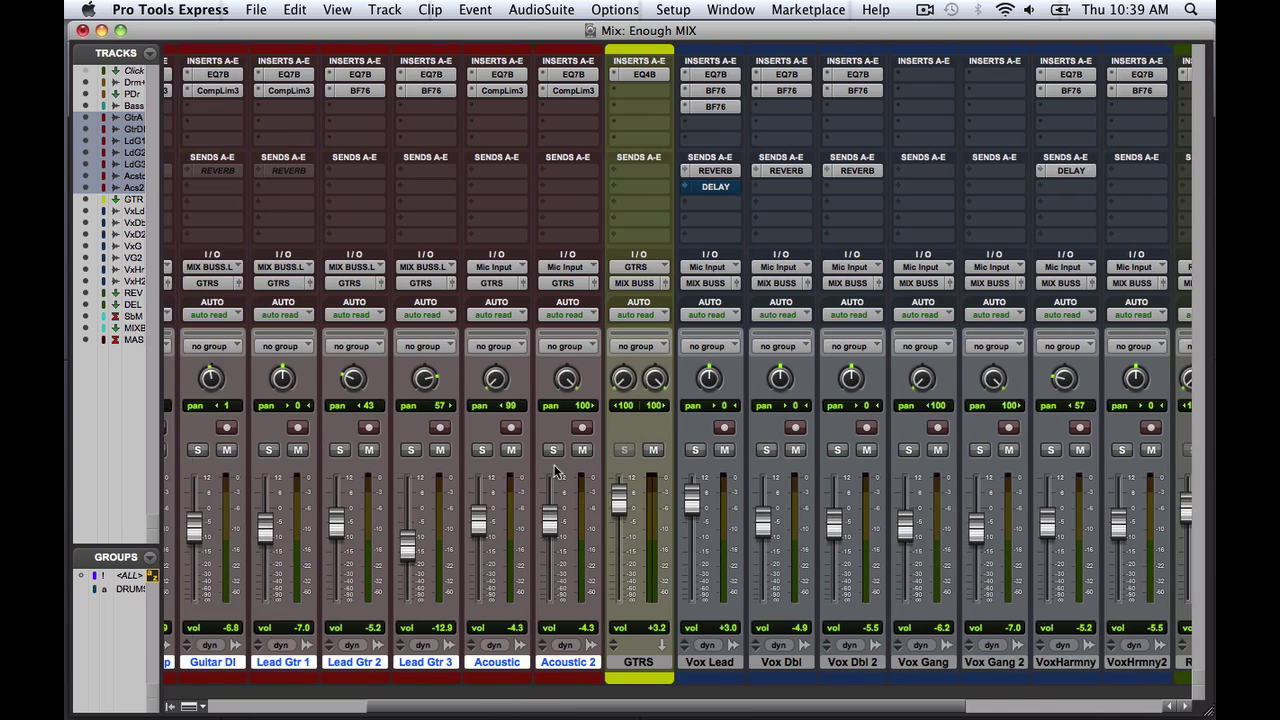